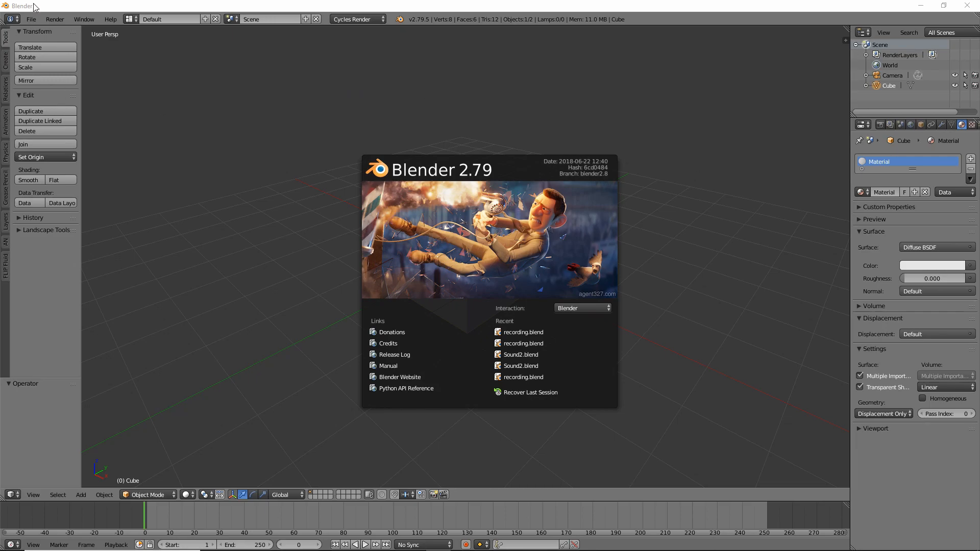
Step: Switch to the Compositing screen layout and show the node editor's tool shelf with the Overview section expanded
{"action": "left_click", "coordinate": [133, 19]}
{"action": "left_click", "coordinate": [133, 19]}
{"action": "left_click", "coordinate": [153, 53]}
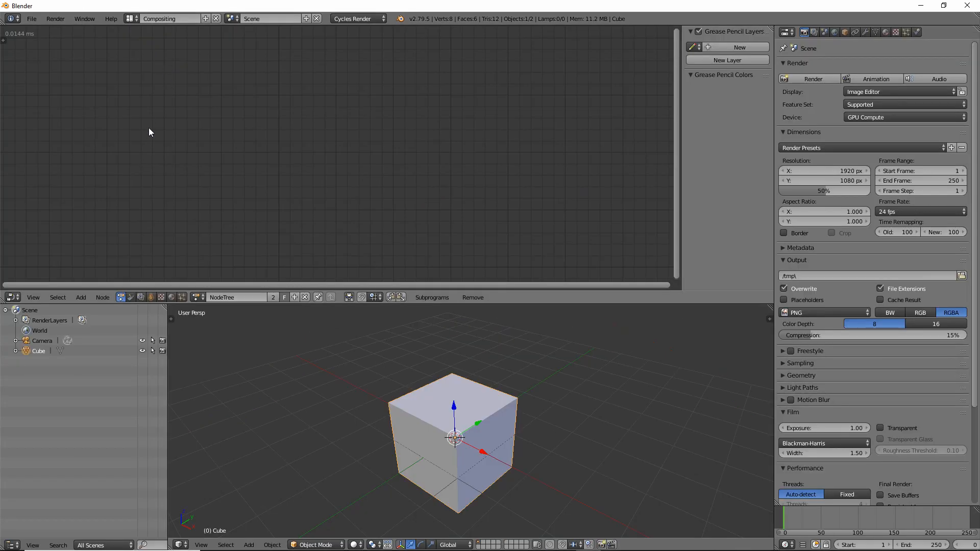
{"action": "key", "text": "t"}
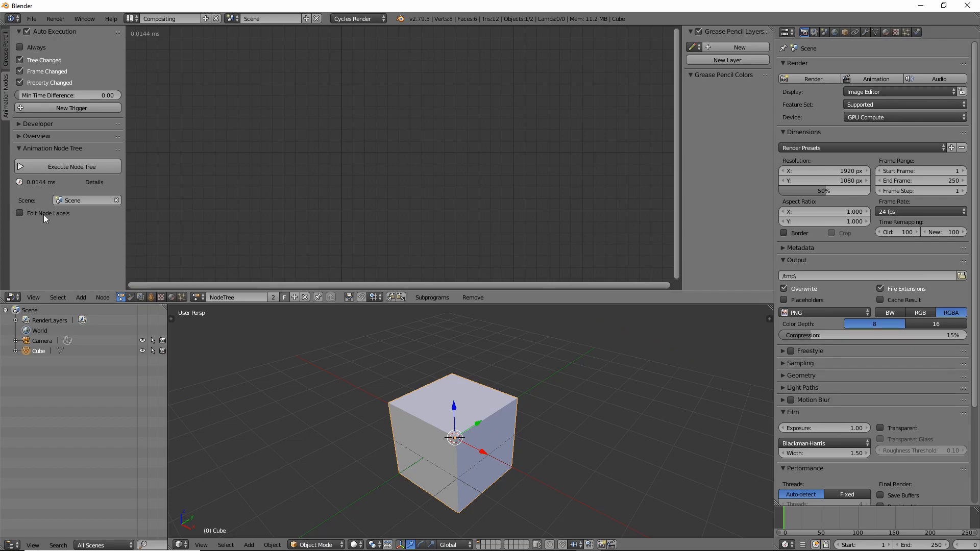
{"action": "left_click", "coordinate": [20, 136]}
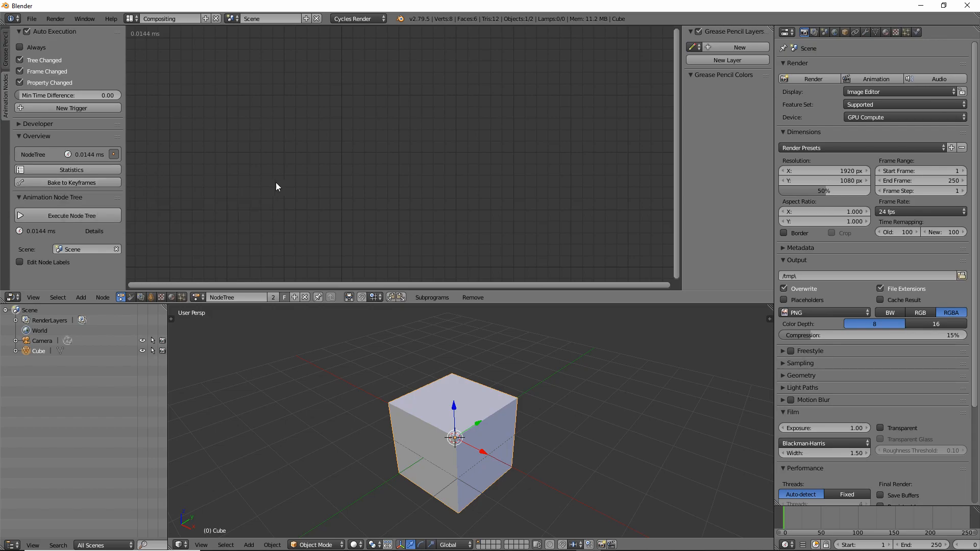
Step: Add a Set Keyframes node to the node tree and check which path types it offers
{"action": "key", "text": "ctrl+a"}
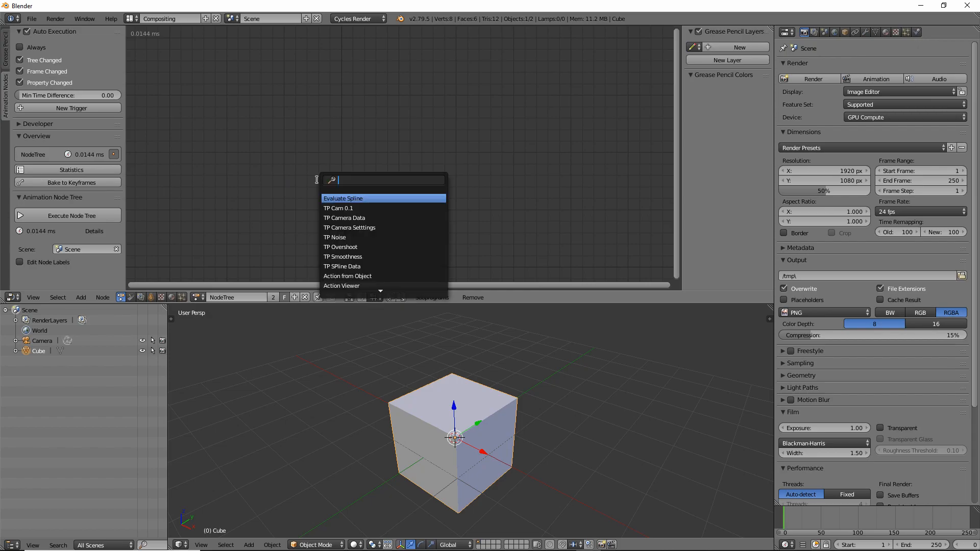
{"action": "type", "text": "set ke"}
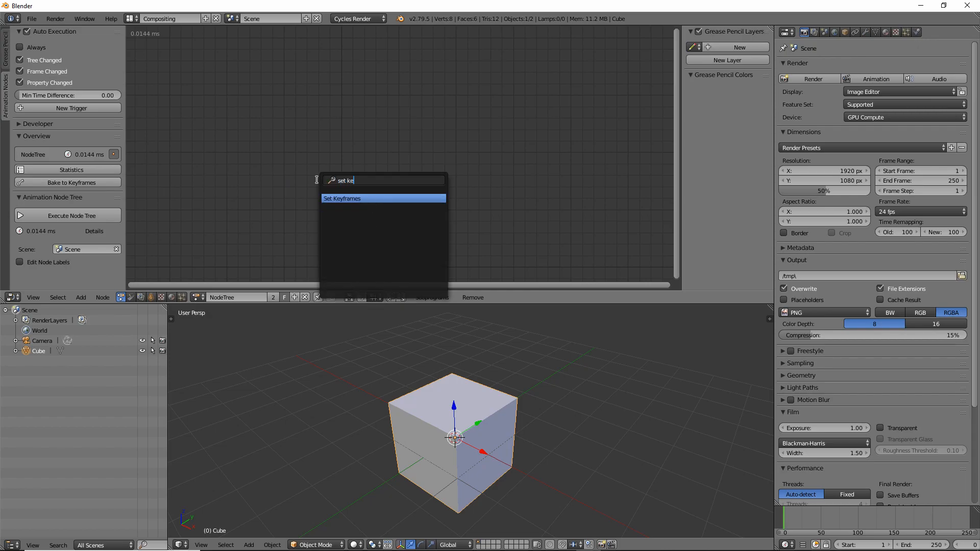
{"action": "key", "text": "Return"}
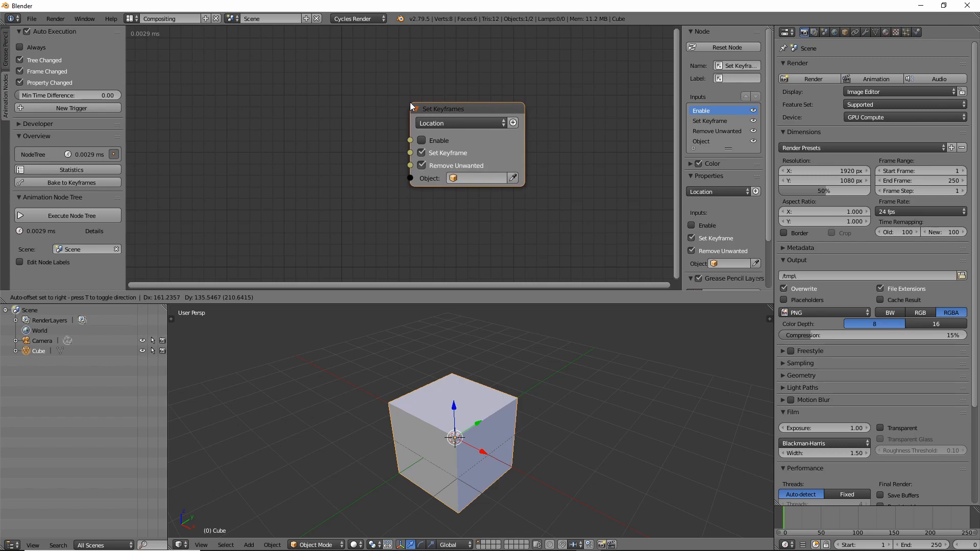
{"action": "left_click", "coordinate": [410, 105]}
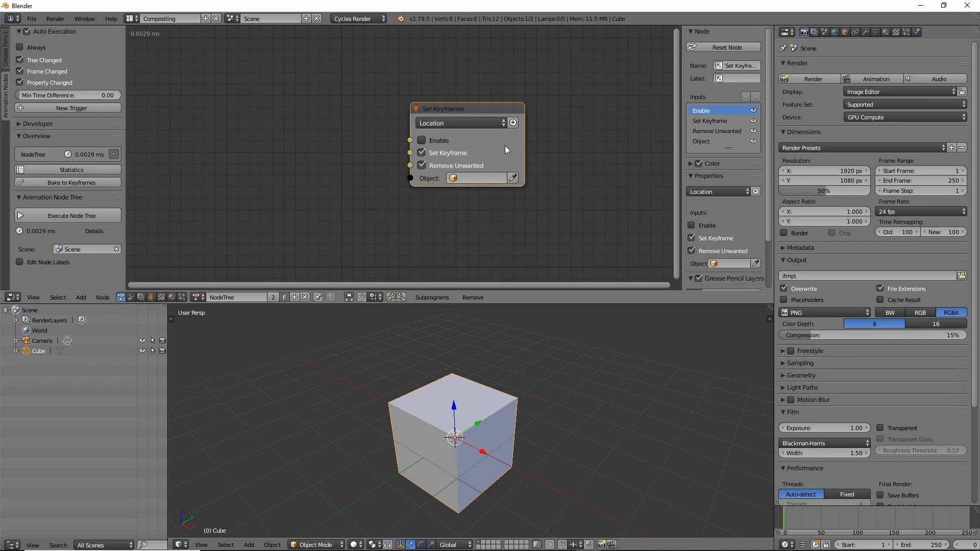
{"action": "left_click", "coordinate": [464, 122]}
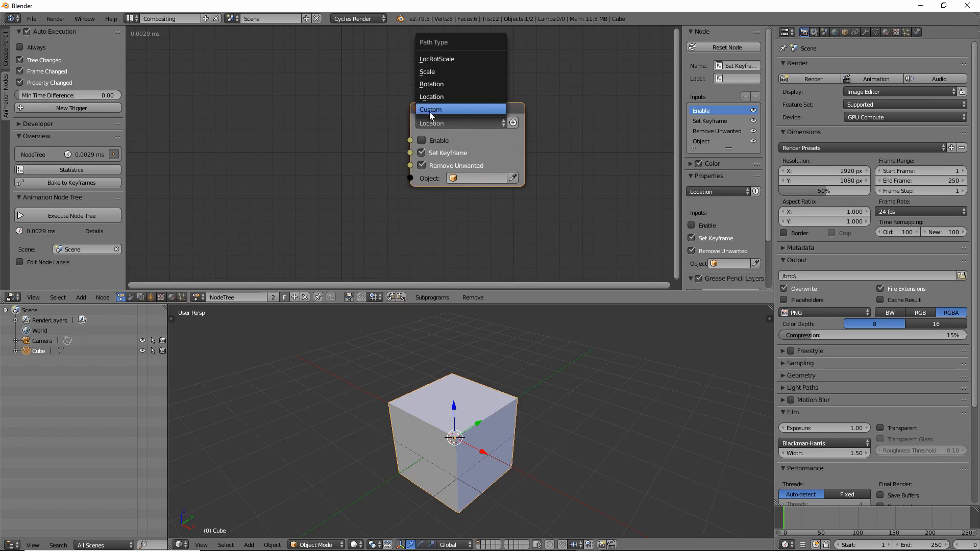
{"action": "middle_click_drag", "start_coordinate": [356, 207], "coordinate": [419, 197]}
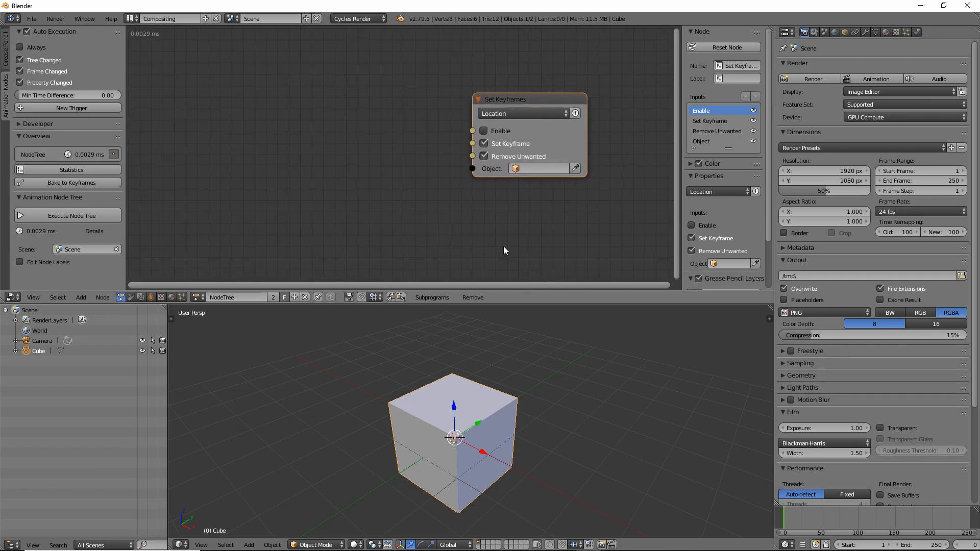
{"action": "middle_click_drag", "start_coordinate": [566, 363], "coordinate": [496, 360]}
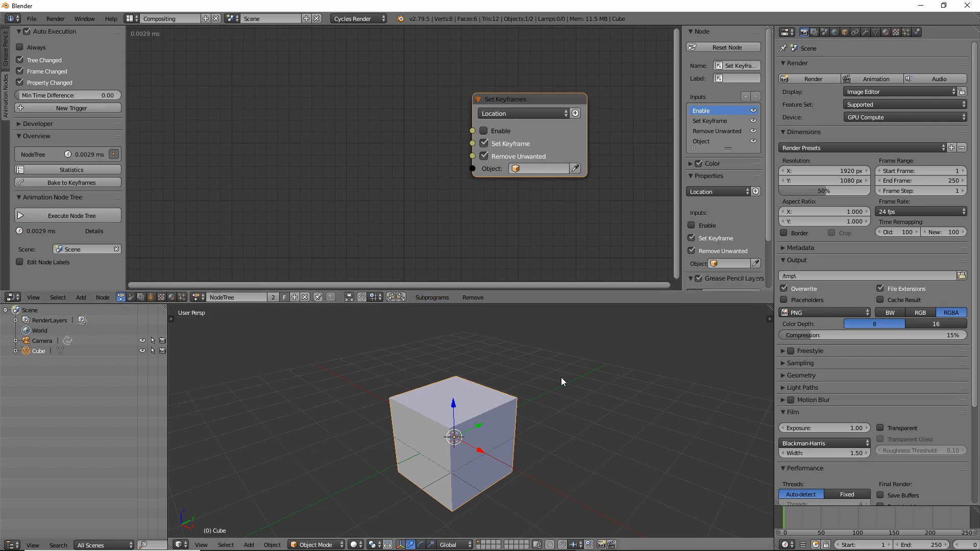
Step: Add an Object Transforms Output node beside the Set Keyframes node and assign the Cube as its object
{"action": "key", "text": "ctrl+a"}
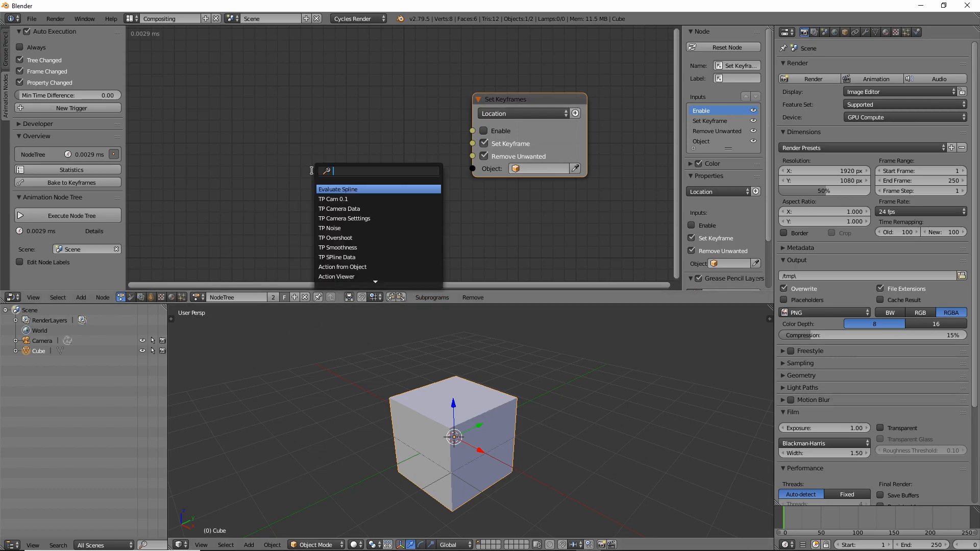
{"action": "type", "text": "object tr"}
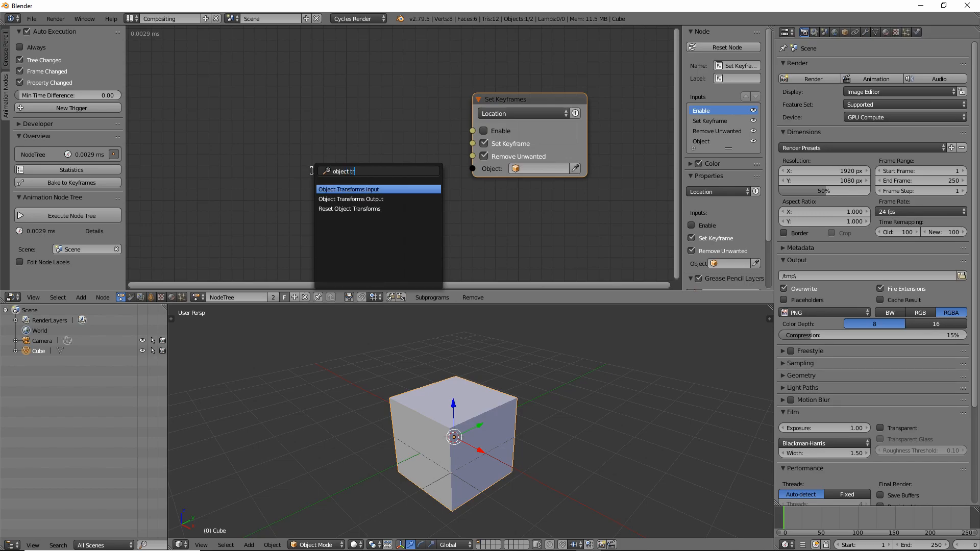
{"action": "key", "text": "Down"}
{"action": "key", "text": "Return"}
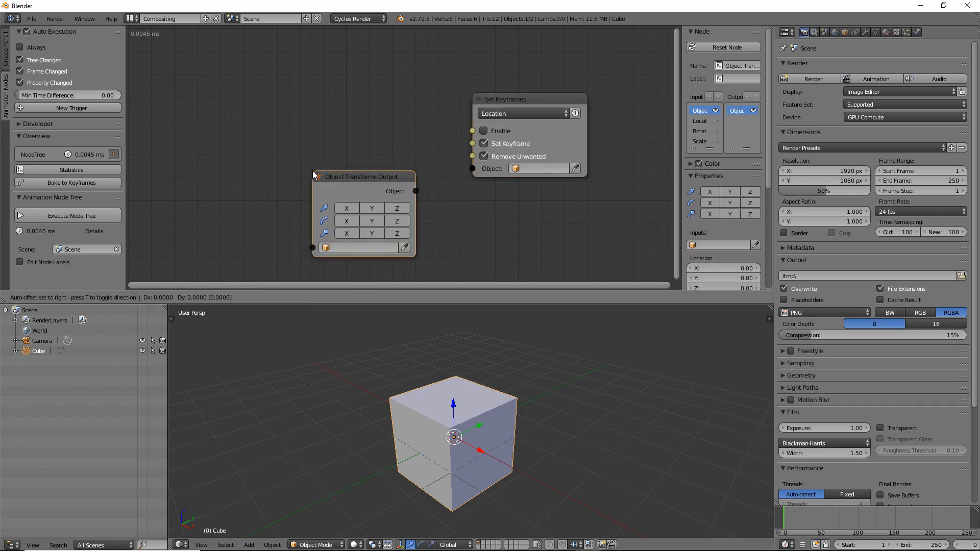
{"action": "left_click", "coordinate": [327, 100]}
{"action": "left_click_drag", "start_coordinate": [360, 134], "coordinate": [416, 160]}
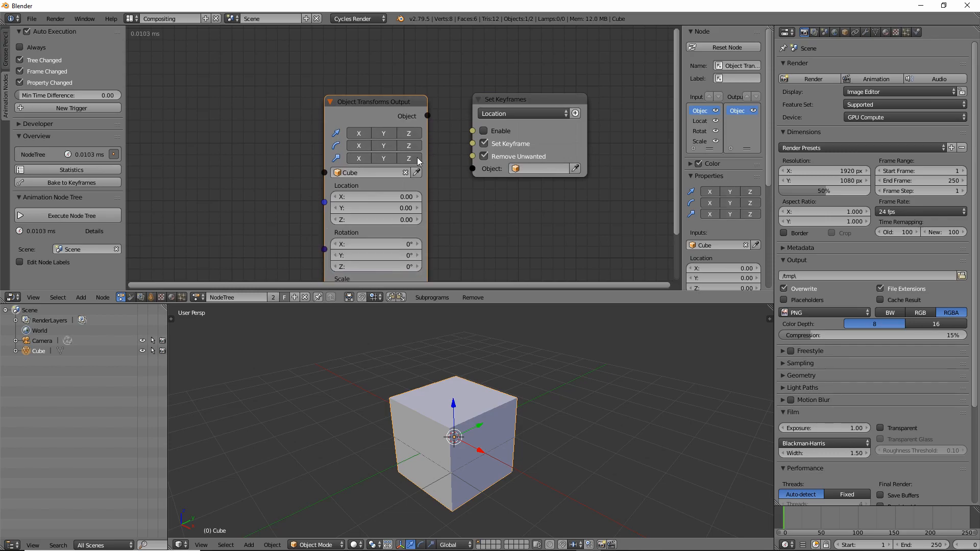
Step: Add a Vector Wiggle node in front of the Object Transforms Output node
{"action": "middle_click_drag", "start_coordinate": [448, 198], "coordinate": [570, 147]}
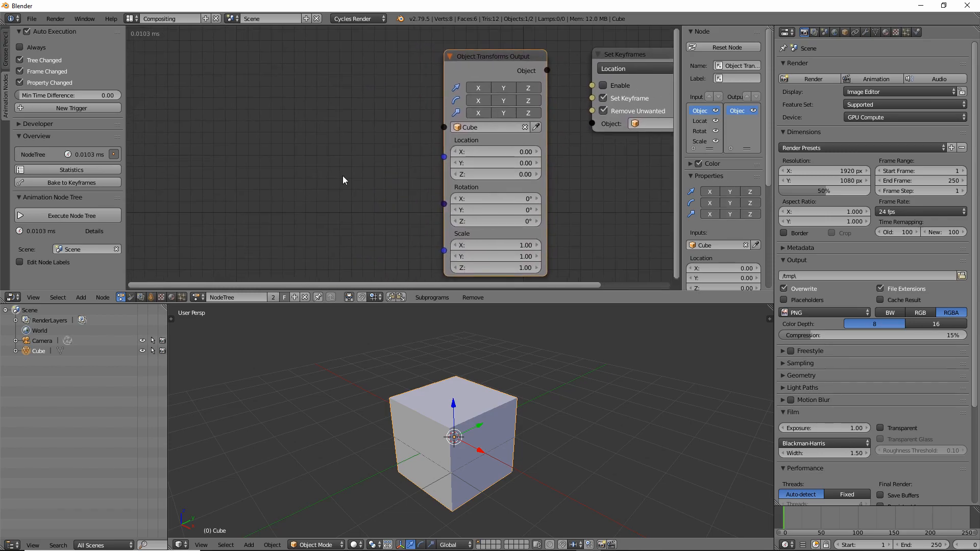
{"action": "key", "text": "ctrl+a"}
{"action": "type", "text": "vector wig"}
{"action": "key", "text": "Return"}
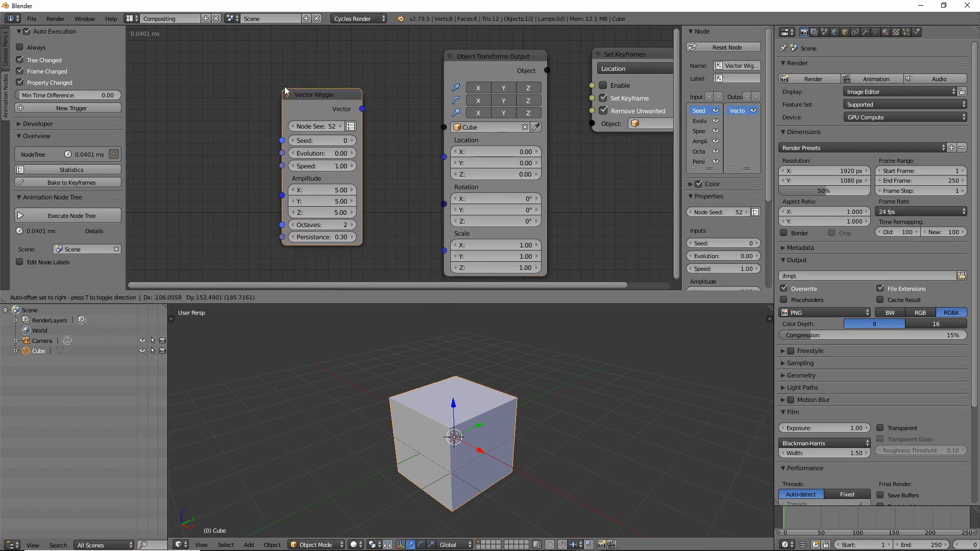
{"action": "left_click", "coordinate": [283, 87]}
Step: Add a Time Info node in front of the Vector Wiggle node
{"action": "key", "text": "ctrl+a"}
{"action": "type", "text": "tiem"}
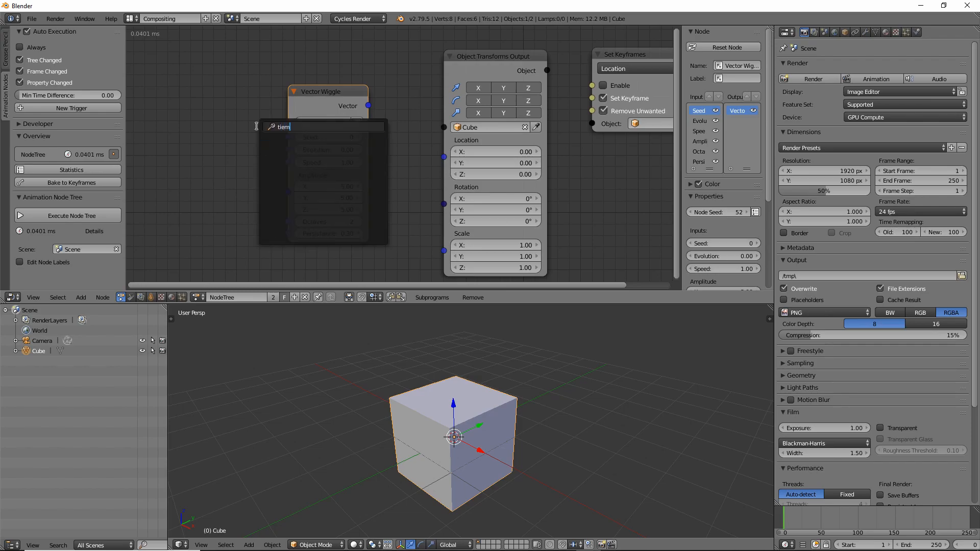
{"action": "key", "text": "BackSpace"}
{"action": "type", "text": "me info"}
{"action": "key", "text": "Return"}
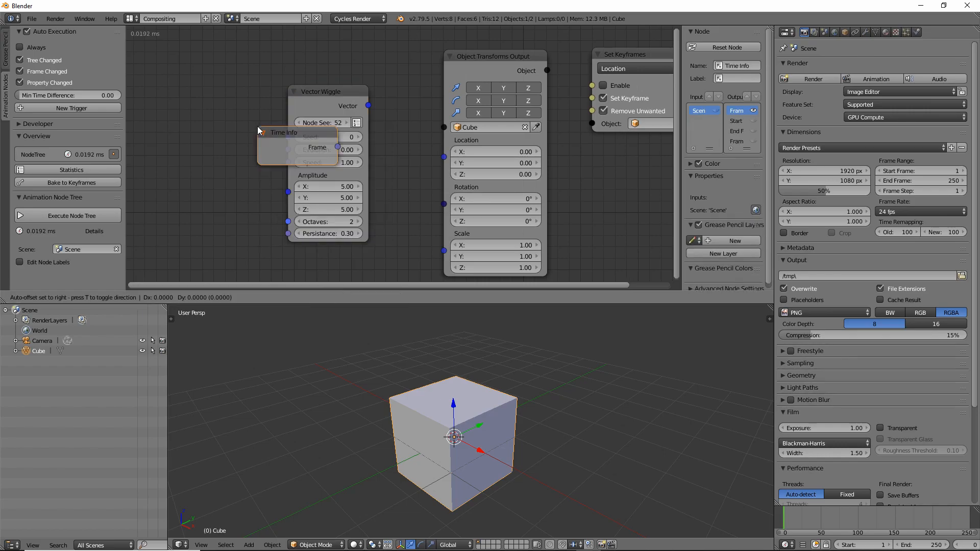
{"action": "left_click", "coordinate": [157, 108]}
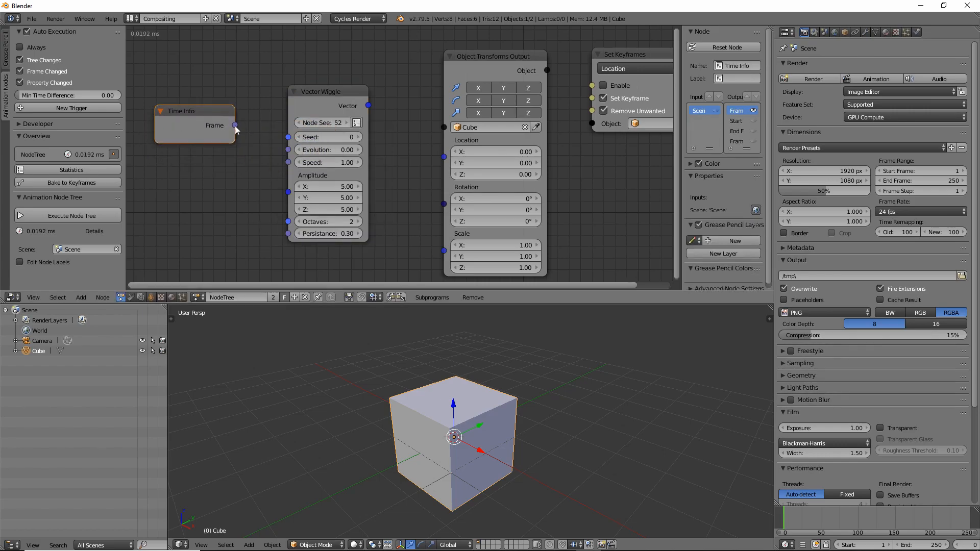
Step: Link the Time Info frame to the Vector Wiggle's Evolution and its vector output to the cube's Location, moving the wiggle node up
{"action": "left_click_drag", "start_coordinate": [233, 125], "coordinate": [289, 150]}
{"action": "left_click_drag", "start_coordinate": [368, 105], "coordinate": [364, 61]}
{"action": "left_click_drag", "start_coordinate": [389, 188], "coordinate": [444, 157]}
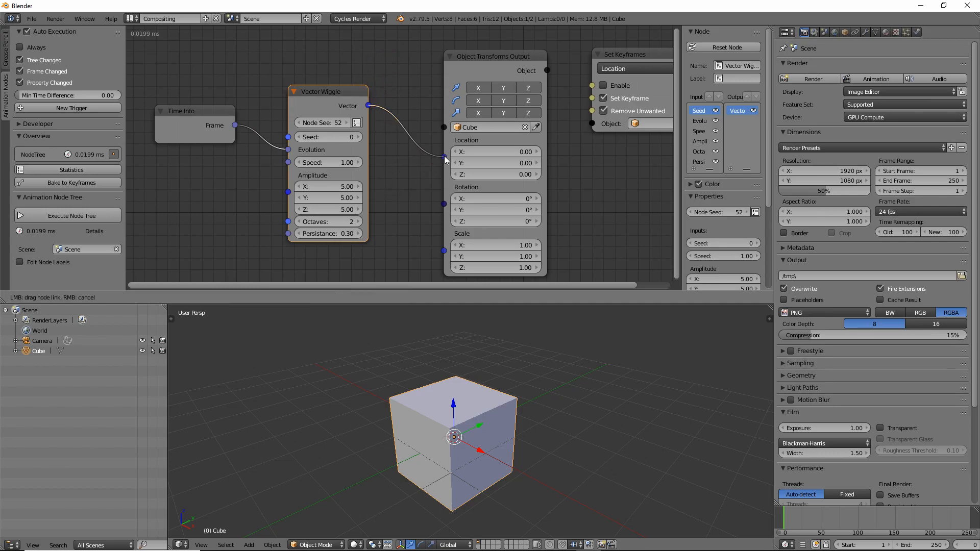
{"action": "left_click_drag", "start_coordinate": [326, 92], "coordinate": [331, 60]}
Step: Play the animation and examine the cube's wiggling motion from different angles
{"action": "middle_click_drag", "start_coordinate": [418, 337], "coordinate": [440, 370]}
{"action": "scroll", "coordinate": [395, 409], "scroll_direction": "down", "scroll_amount": 3}
{"action": "key", "text": "alt+a"}
{"action": "middle_click_drag", "start_coordinate": [509, 376], "coordinate": [460, 416]}
{"action": "scroll", "coordinate": [470, 386], "scroll_direction": "up", "scroll_amount": 3}
{"action": "scroll", "coordinate": [473, 372], "scroll_direction": "down", "scroll_amount": 3}
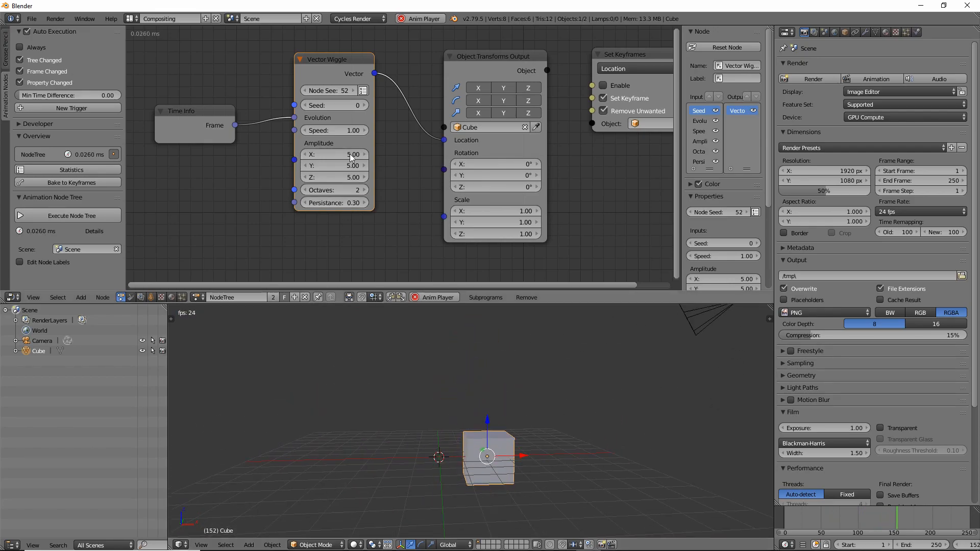
{"action": "middle_click_drag", "start_coordinate": [461, 483], "coordinate": [430, 466]}
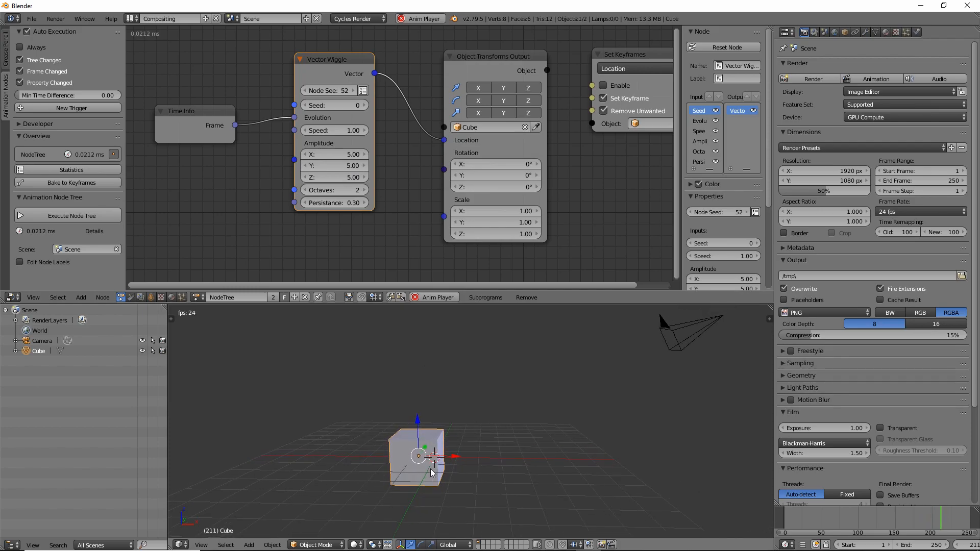
Step: Collapse the Vector Wiggle node and duplicate it, linking the copy from the Time Info frame to the cube's Scale
{"action": "left_click", "coordinate": [301, 59]}
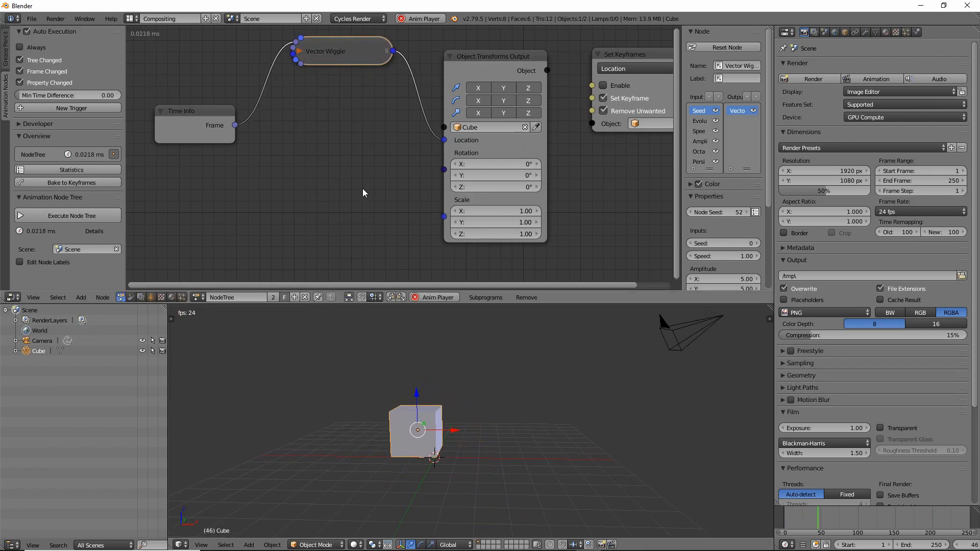
{"action": "key", "text": "shift+d"}
{"action": "left_click", "coordinate": [327, 187]}
{"action": "left_click_drag", "start_coordinate": [234, 126], "coordinate": [444, 200]}
{"action": "left_click", "coordinate": [300, 188]}
{"action": "left_click", "coordinate": [299, 188]}
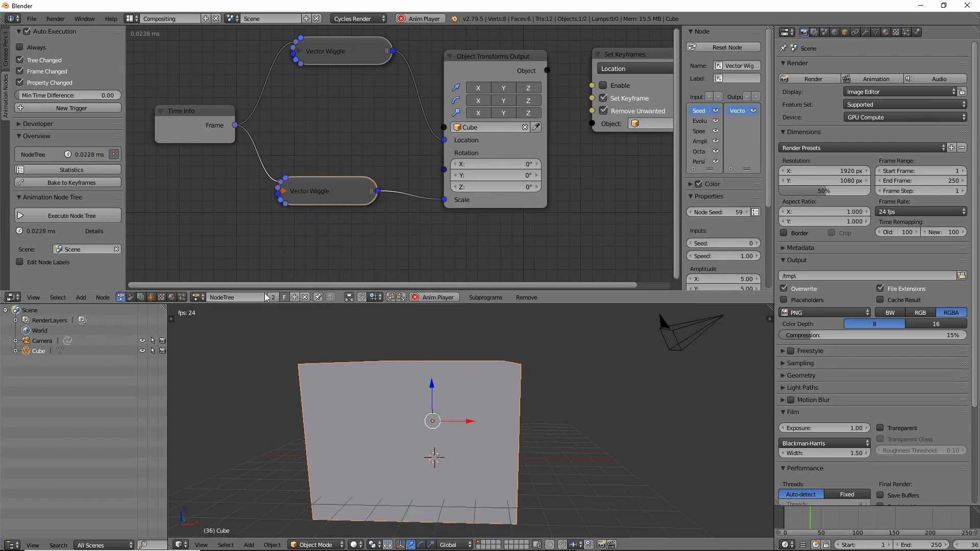
Step: Move the Time Info node and the Vector Wiggle copy slightly to tidy the node layout
{"action": "scroll", "coordinate": [487, 420], "scroll_direction": "down", "scroll_amount": 2}
{"action": "middle_click_drag", "start_coordinate": [487, 417], "coordinate": [419, 474]}
{"action": "scroll", "coordinate": [472, 464], "scroll_direction": "up", "scroll_amount": 3}
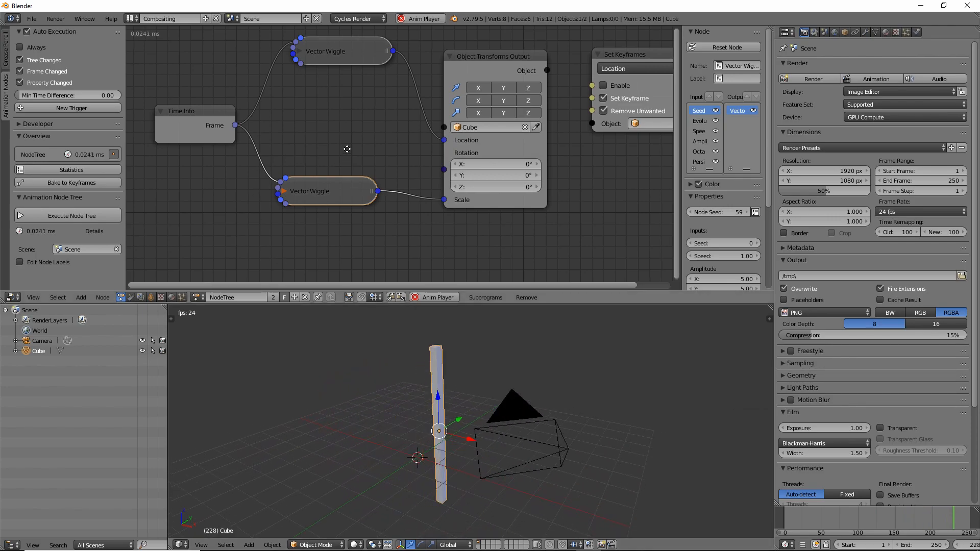
{"action": "middle_click_drag", "start_coordinate": [344, 149], "coordinate": [391, 147]}
{"action": "left_click_drag", "start_coordinate": [235, 115], "coordinate": [191, 123]}
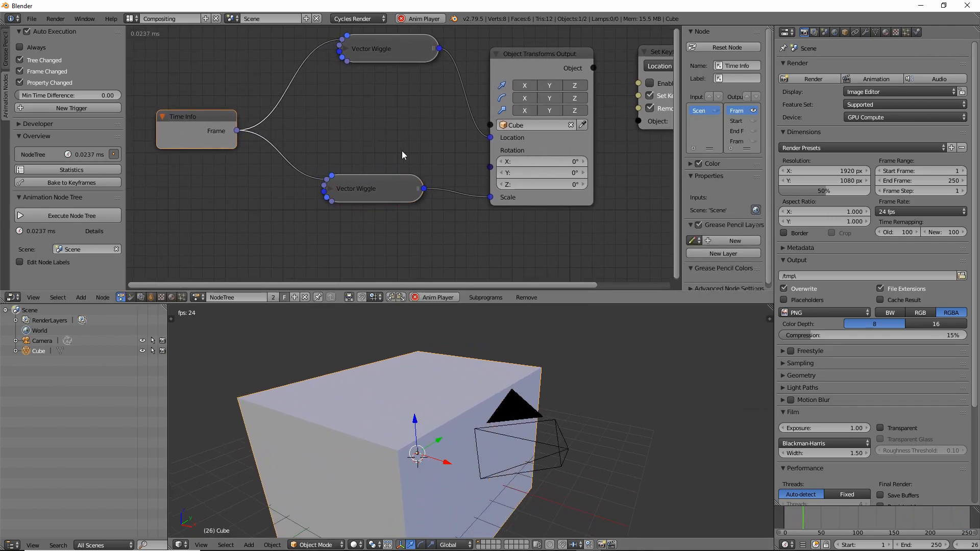
{"action": "left_click_drag", "start_coordinate": [385, 189], "coordinate": [393, 183]}
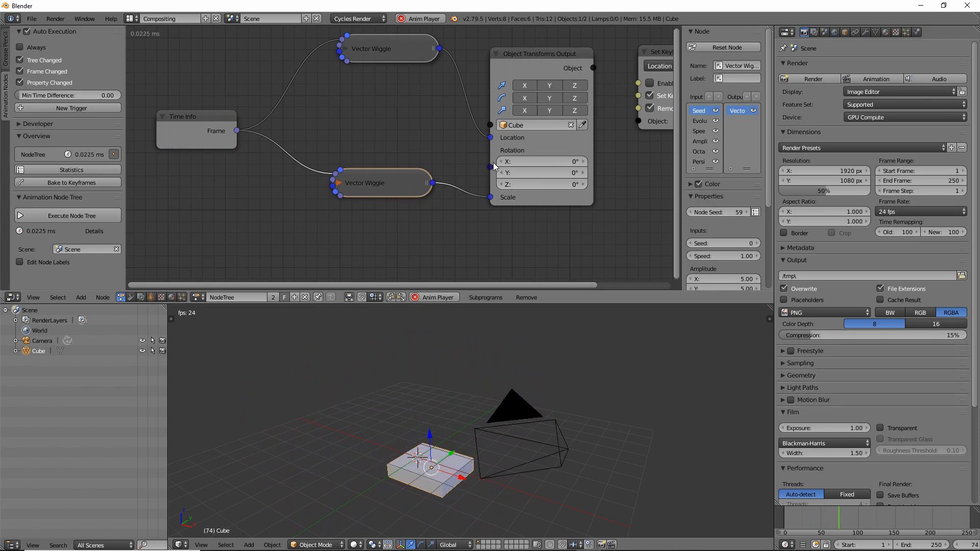
Step: Add an Euler Wiggle node below the lower Vector Wiggle node
{"action": "key", "text": "ctrl+a"}
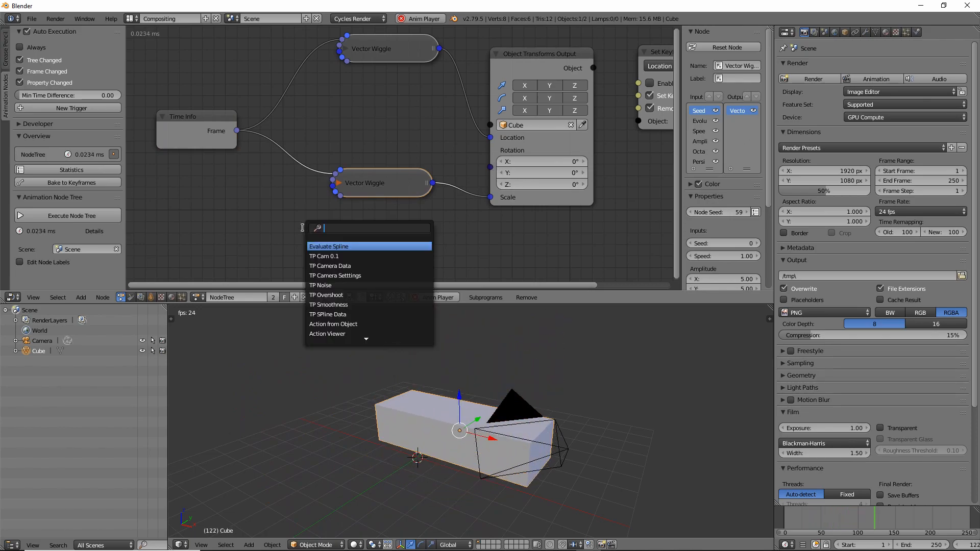
{"action": "type", "text": "euler"}
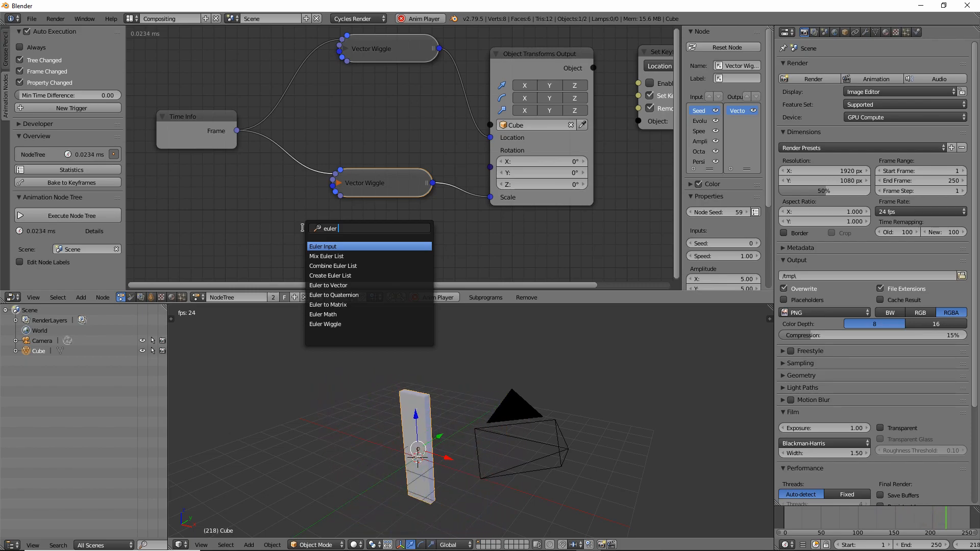
{"action": "type", "text": " wiggle"}
{"action": "key", "text": "Return"}
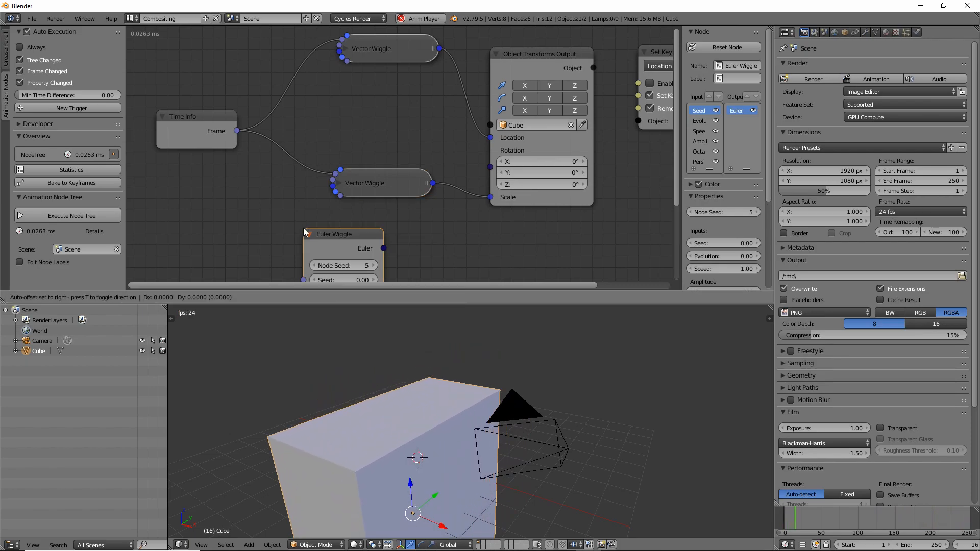
{"action": "left_click", "coordinate": [350, 197]}
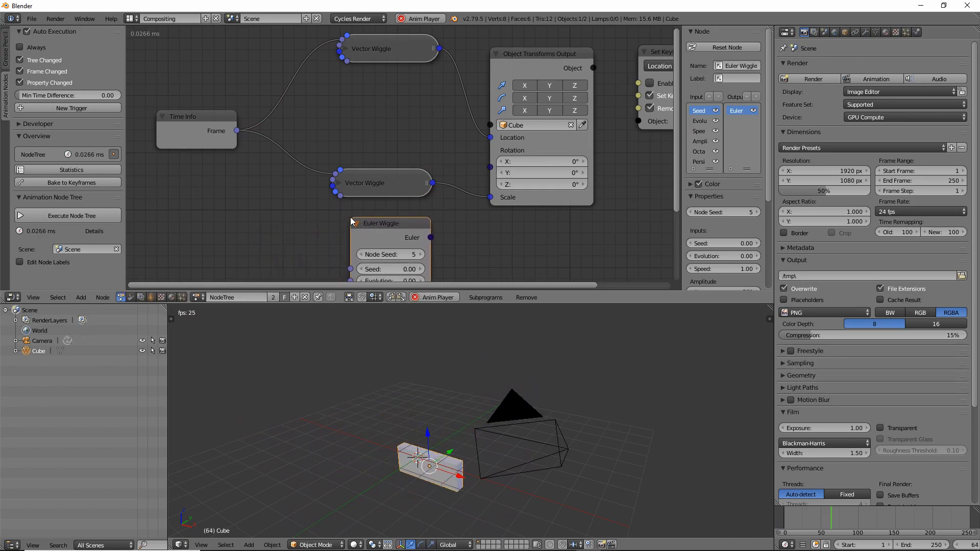
Step: Link the Time Info frame to the Euler Wiggle's Evolution and its output to the cube's Rotation, placing the node between the vector wiggles
{"action": "left_click_drag", "start_coordinate": [236, 131], "coordinate": [350, 280]}
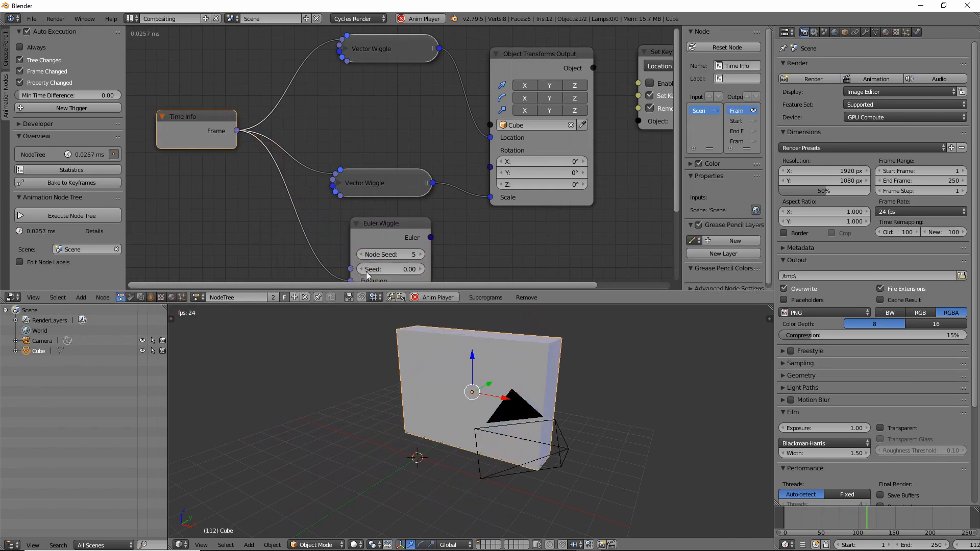
{"action": "left_click_drag", "start_coordinate": [394, 231], "coordinate": [490, 150]}
{"action": "left_click_drag", "start_coordinate": [333, 220], "coordinate": [390, 104]}
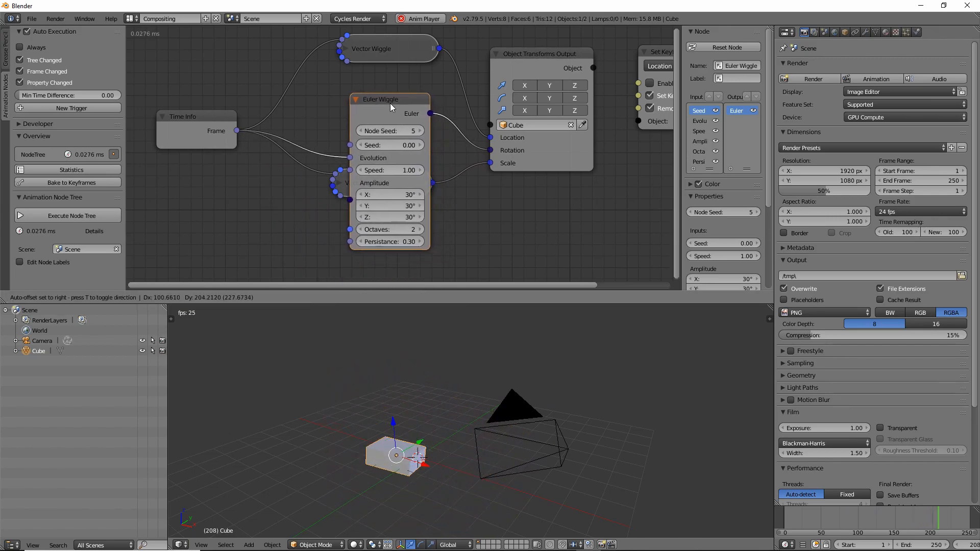
Step: Set the Euler Wiggle's X, Y and Z amplitude to 180°
{"action": "left_click_drag", "start_coordinate": [397, 195], "coordinate": [401, 219]}
{"action": "type", "text": "1"}
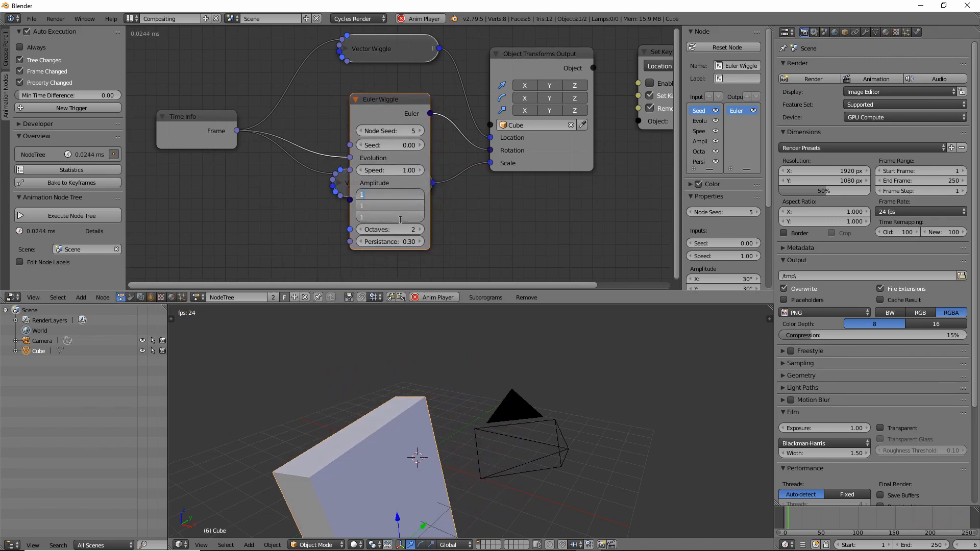
{"action": "type", "text": "80"}
{"action": "key", "text": "Return"}
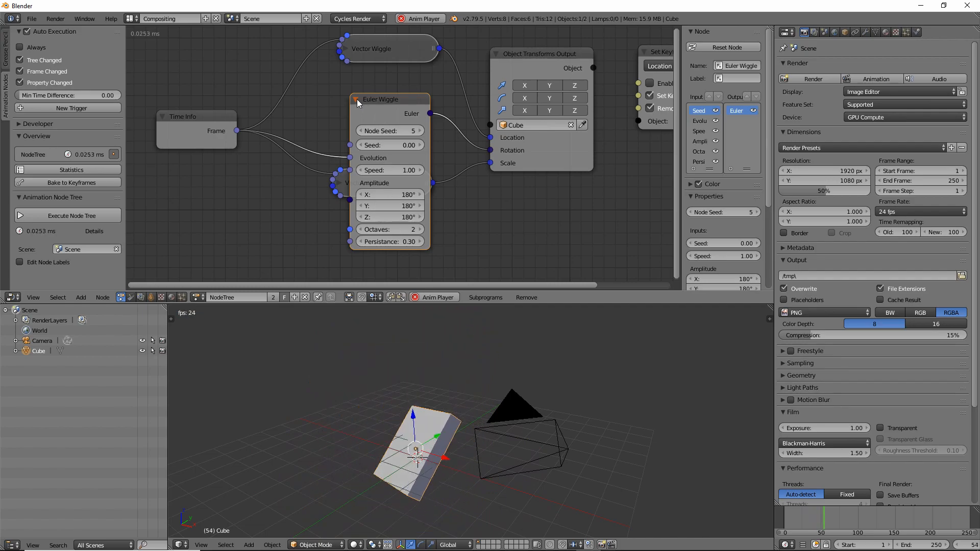
Step: Collapse the Euler Wiggle node, center it between the two Vector Wiggle nodes, and nudge the Object Transforms Output node upward
{"action": "left_click", "coordinate": [356, 99]}
{"action": "left_click_drag", "start_coordinate": [405, 101], "coordinate": [383, 118]}
{"action": "middle_click_drag", "start_coordinate": [482, 89], "coordinate": [467, 103]}
{"action": "left_click_drag", "start_coordinate": [518, 70], "coordinate": [520, 51]}
Step: Show the cube's transform properties in the 3D view and stop the animation playback
{"action": "middle_click_drag", "start_coordinate": [525, 366], "coordinate": [412, 482]}
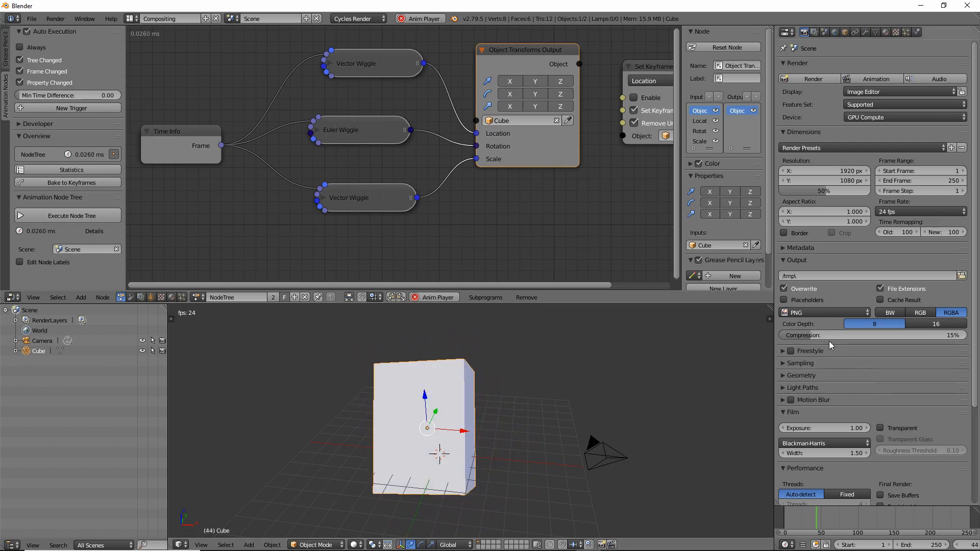
{"action": "key", "text": "n"}
{"action": "scroll", "coordinate": [713, 407], "scroll_direction": "up", "scroll_amount": 5}
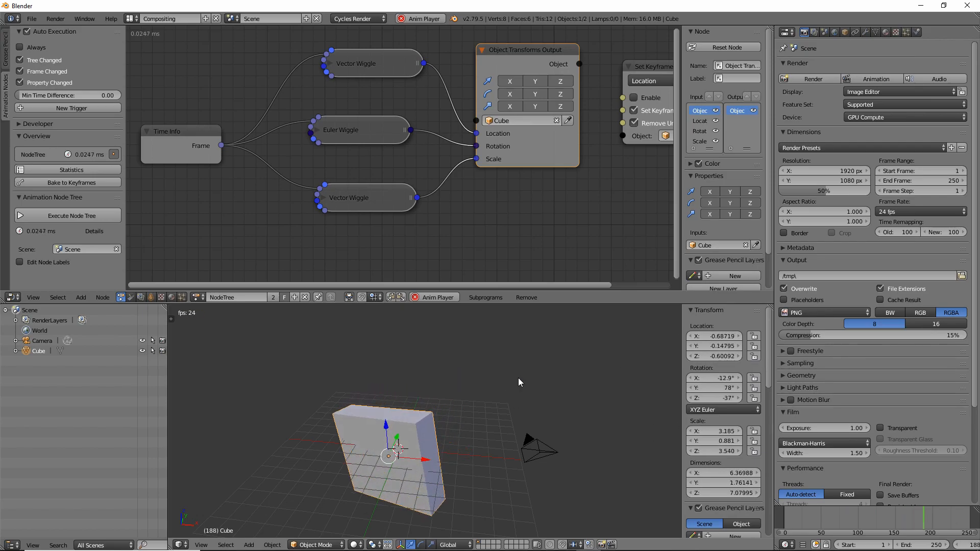
{"action": "key", "text": "Escape"}
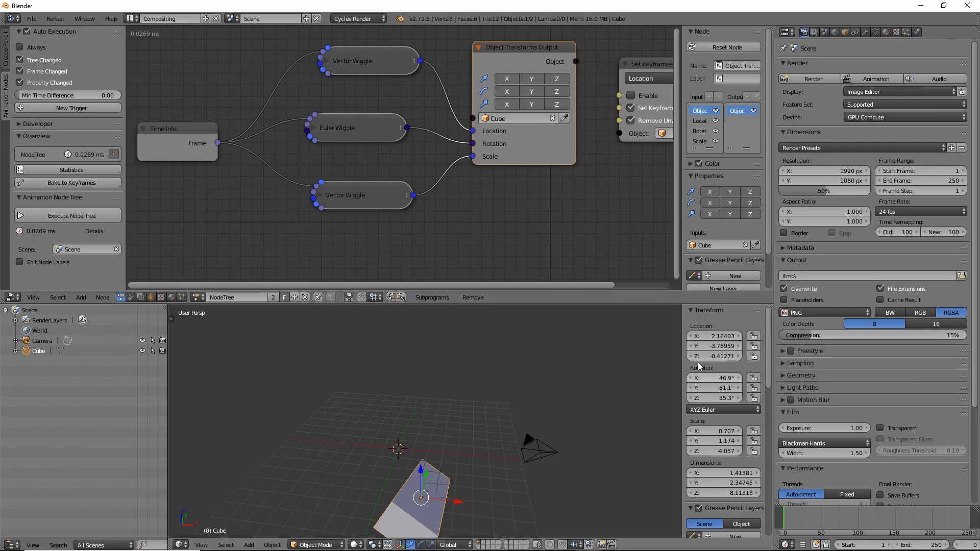
Step: Bake the node tree's motion to keyframes and undo the bake
{"action": "left_click", "coordinate": [64, 183]}
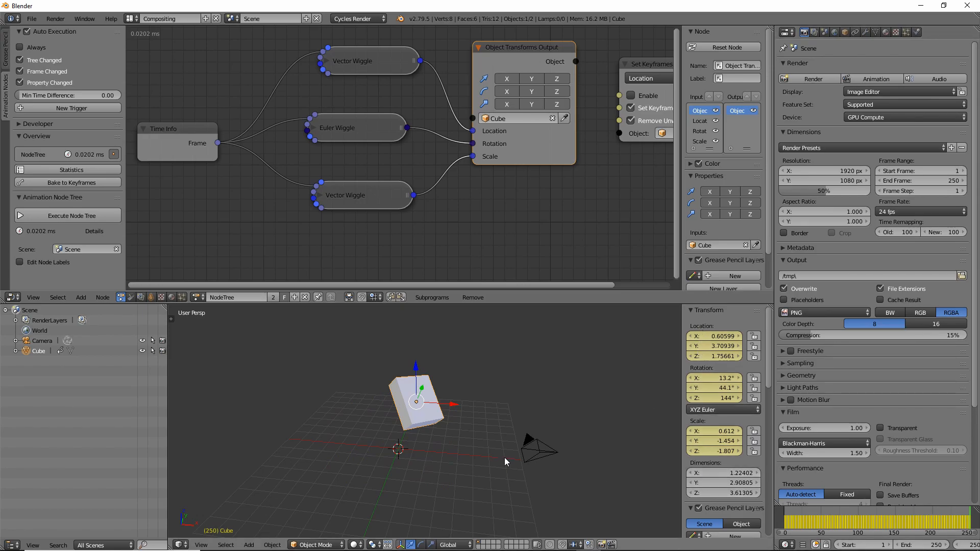
{"action": "key", "text": "ctrl+z"}
Step: Reposition the Set Keyframes node to leave clear space beside the Object Transforms Output node
{"action": "middle_click_drag", "start_coordinate": [588, 137], "coordinate": [495, 157]}
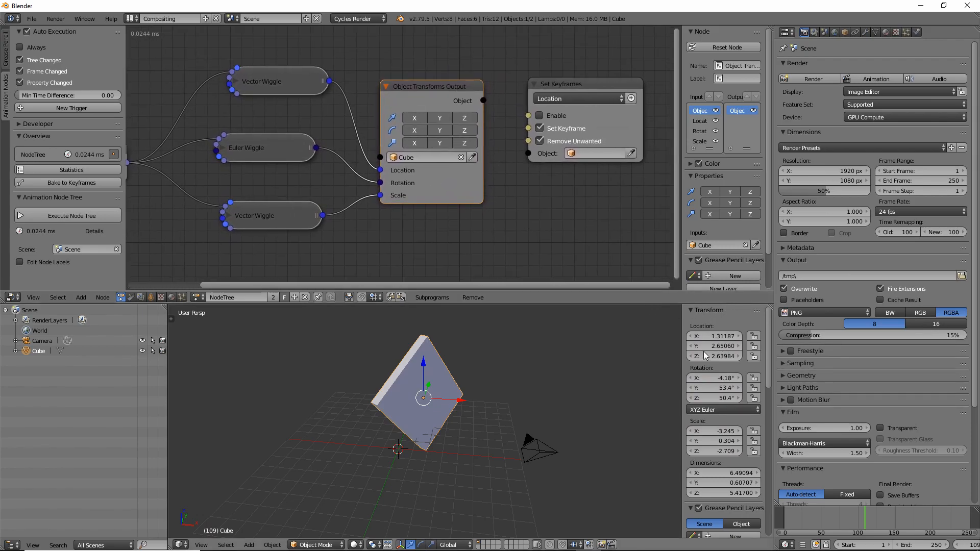
{"action": "middle_click_drag", "start_coordinate": [562, 190], "coordinate": [485, 188]}
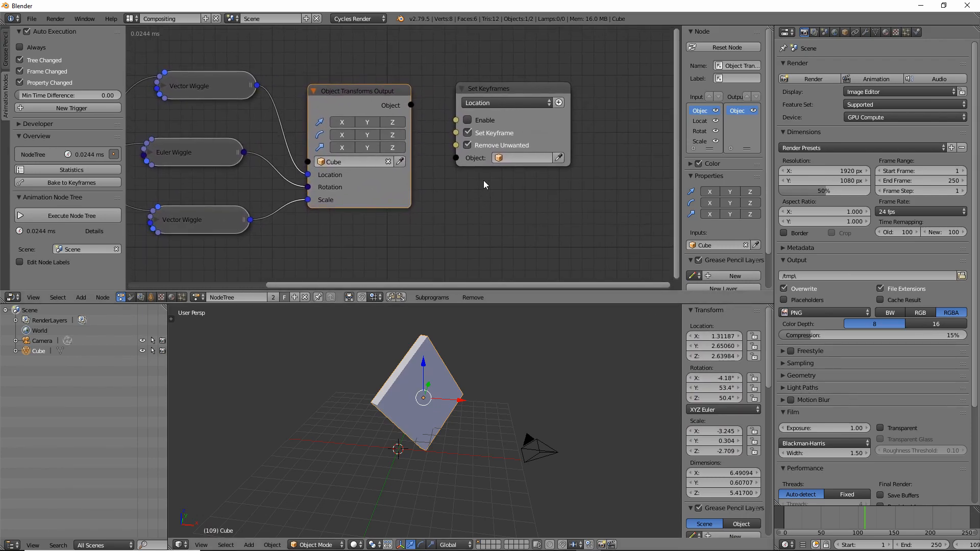
{"action": "left_click", "coordinate": [504, 90]}
{"action": "left_click_drag", "start_coordinate": [504, 90], "coordinate": [536, 103]}
{"action": "middle_click_drag", "start_coordinate": [528, 203], "coordinate": [475, 194]}
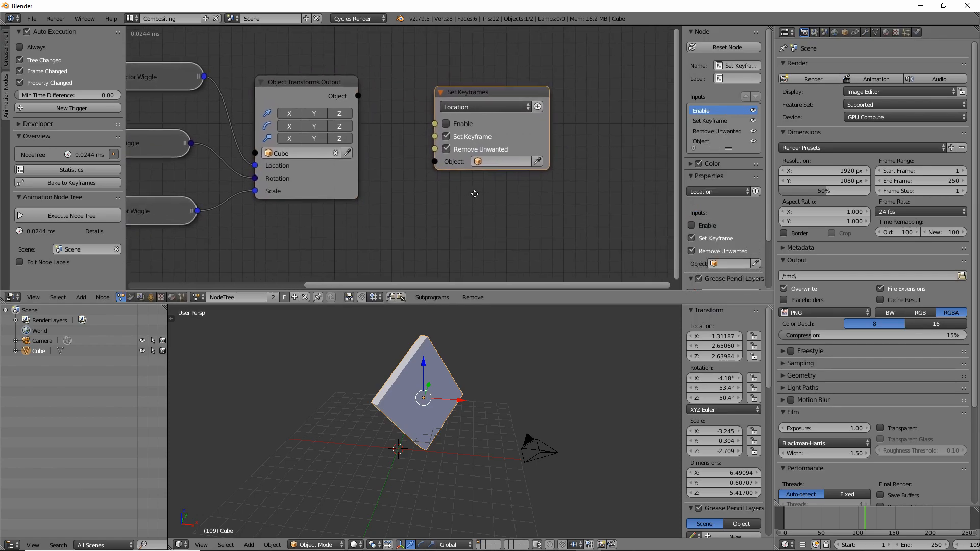
{"action": "left_click_drag", "start_coordinate": [485, 92], "coordinate": [508, 96]}
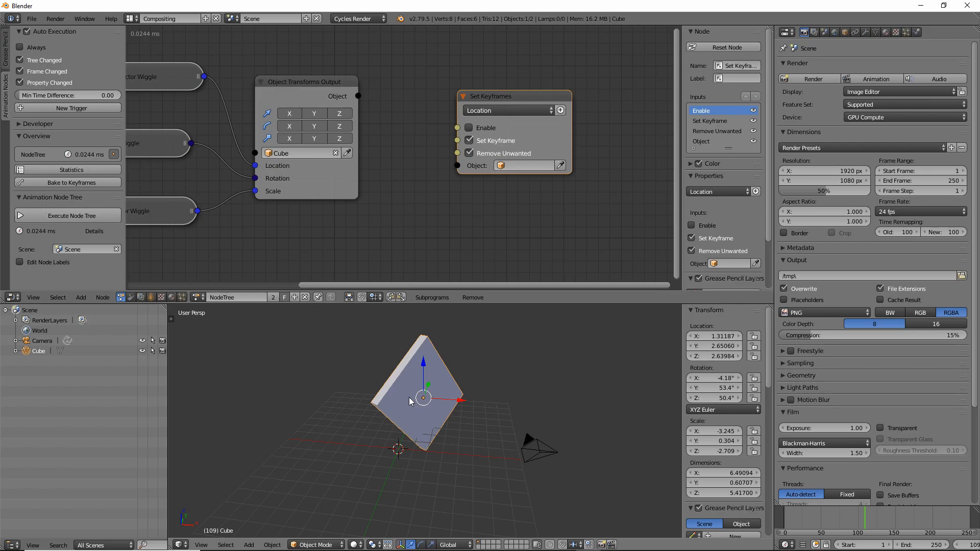
Step: Link the Object output of Object Transforms Output to the Set Keyframes node's Object input, and nudge the Set Keyframes node
{"action": "left_click_drag", "start_coordinate": [358, 96], "coordinate": [364, 185]}
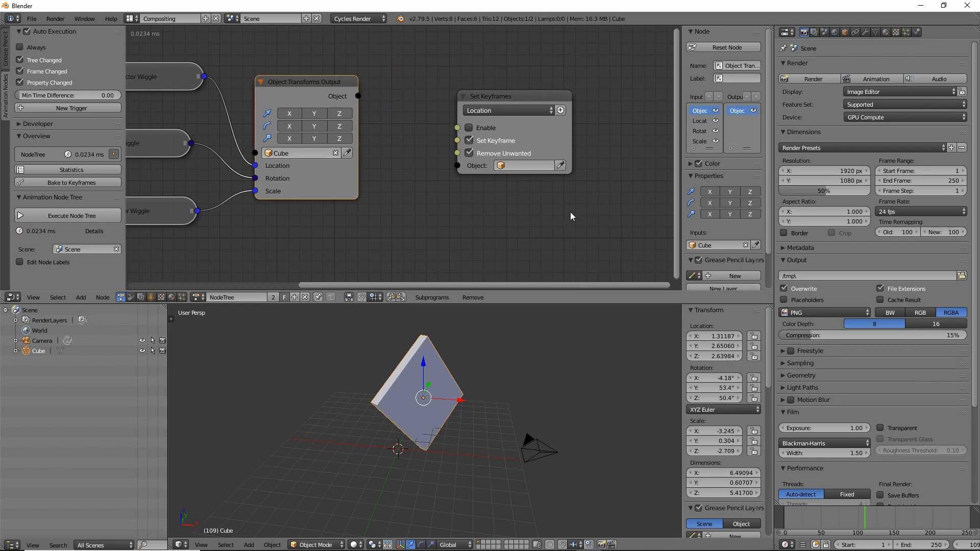
{"action": "left_click", "coordinate": [560, 166]}
{"action": "left_click", "coordinate": [549, 166]}
{"action": "left_click_drag", "start_coordinate": [358, 96], "coordinate": [456, 166]}
{"action": "left_click_drag", "start_coordinate": [490, 100], "coordinate": [500, 108]}
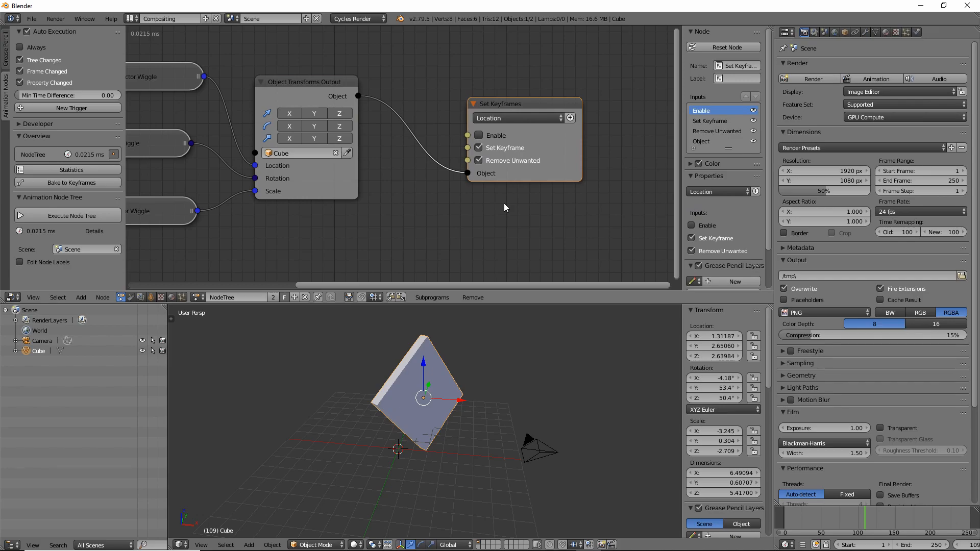
Step: Move the Set Keyframes node up slightly and add a Location path entry to it
{"action": "mouse_move", "coordinate": [517, 190]}
{"action": "middle_mouse_down"}
{"action": "mouse_move", "coordinate": [494, 198]}
{"action": "mouse_move", "coordinate": [512, 191]}
{"action": "middle_mouse_up"}
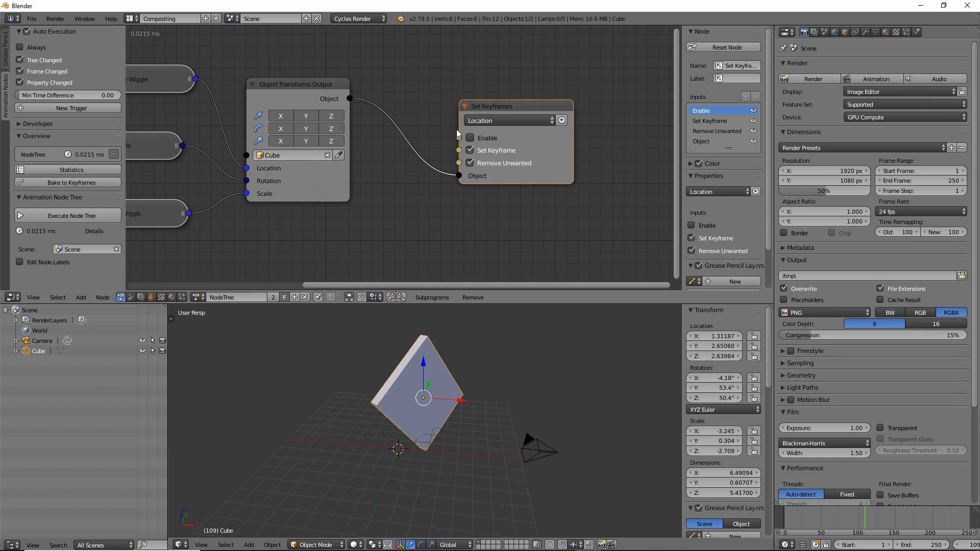
{"action": "left_click", "coordinate": [510, 119]}
{"action": "left_click_drag", "start_coordinate": [508, 102], "coordinate": [501, 84]}
{"action": "left_click", "coordinate": [494, 101]}
{"action": "left_click", "coordinate": [486, 127]}
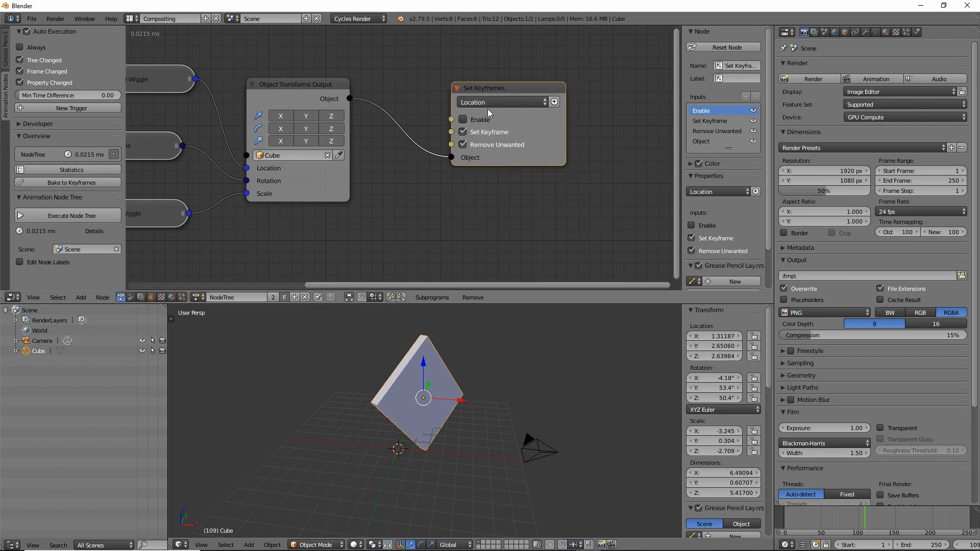
{"action": "left_click", "coordinate": [554, 102]}
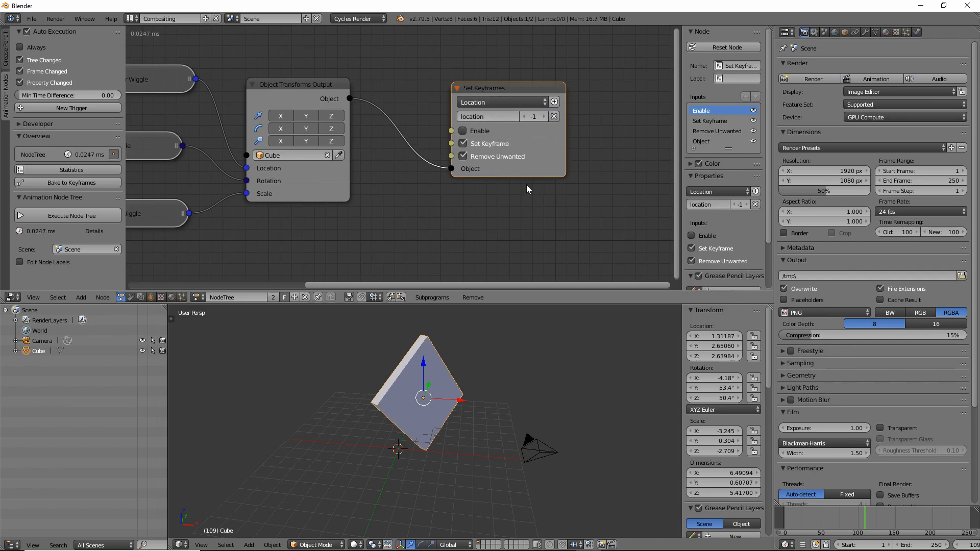
Step: Enable the Set Keyframes node and play the animation to record location keyframes on the cube, stopping playback at the end
{"action": "left_click", "coordinate": [462, 131]}
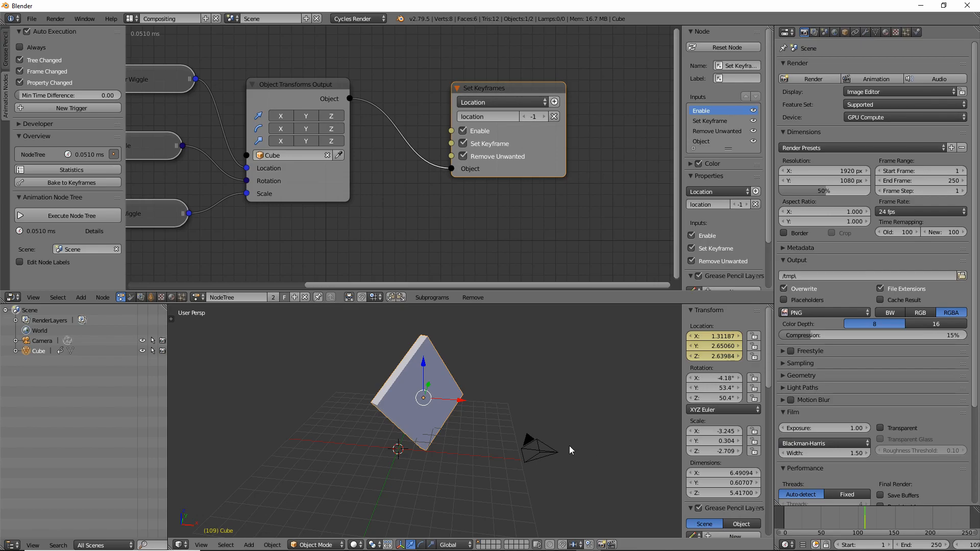
{"action": "key", "text": "alt+a"}
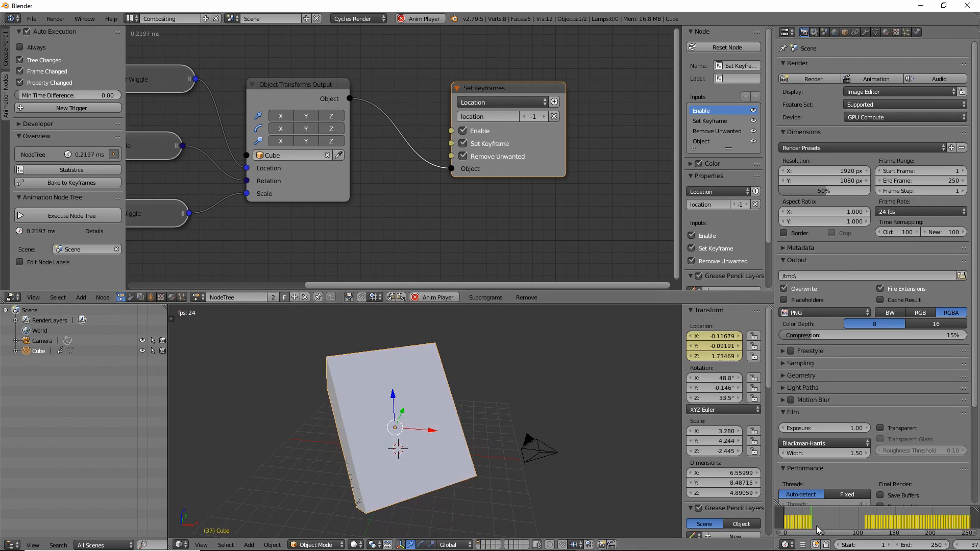
{"action": "scroll", "coordinate": [843, 522], "scroll_direction": "up", "scroll_amount": 2}
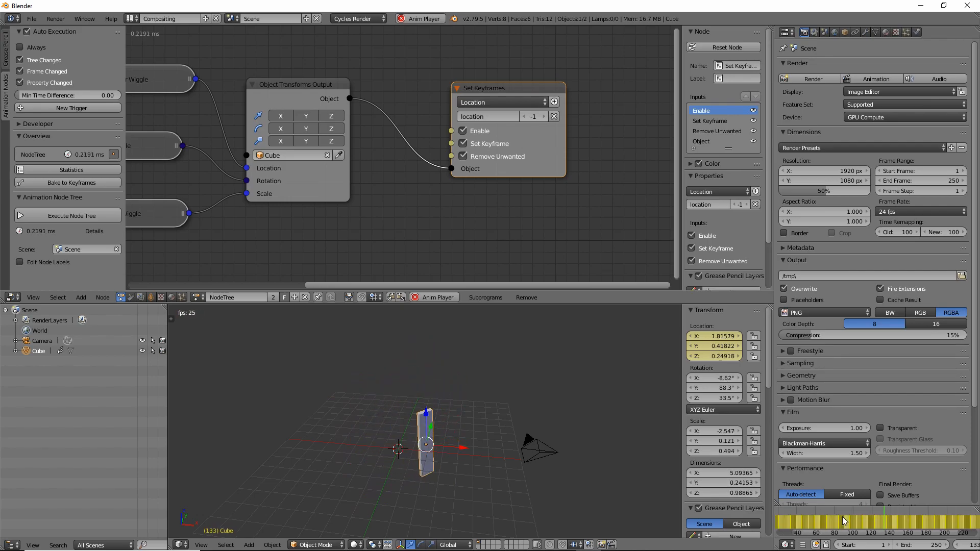
{"action": "key", "text": "space"}
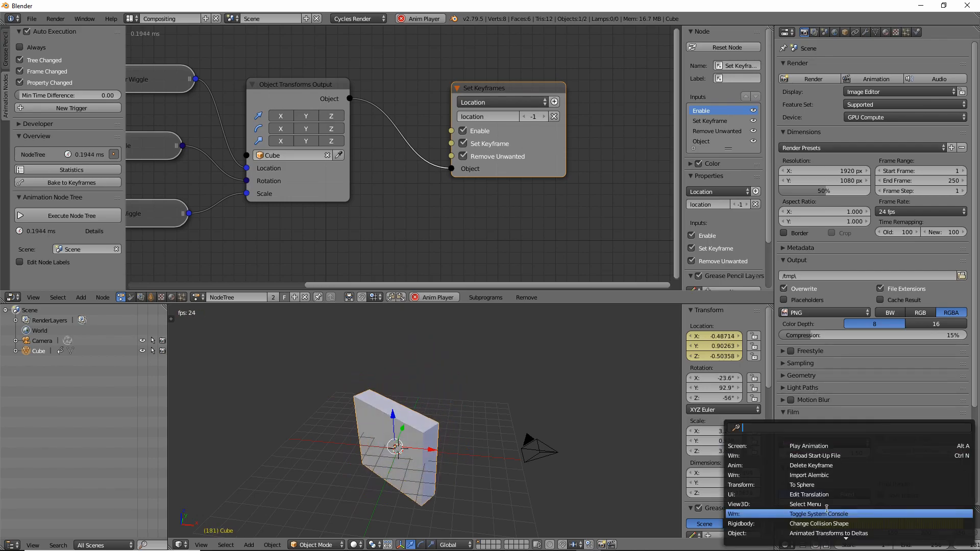
{"action": "key", "text": "Escape"}
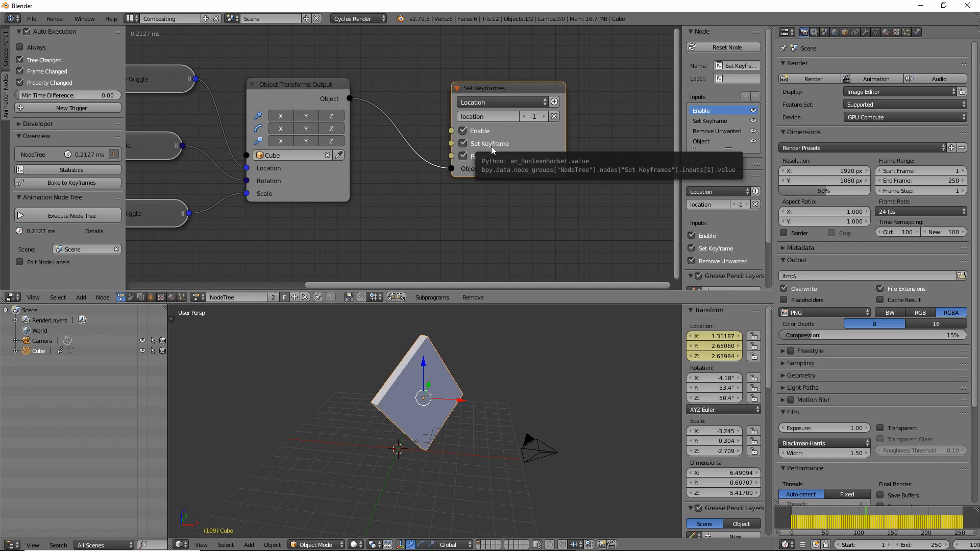
Step: Turn off Set Keyframe in the Set Keyframes node and play the animation to clear the cube's location keyframes
{"action": "left_click", "coordinate": [463, 143]}
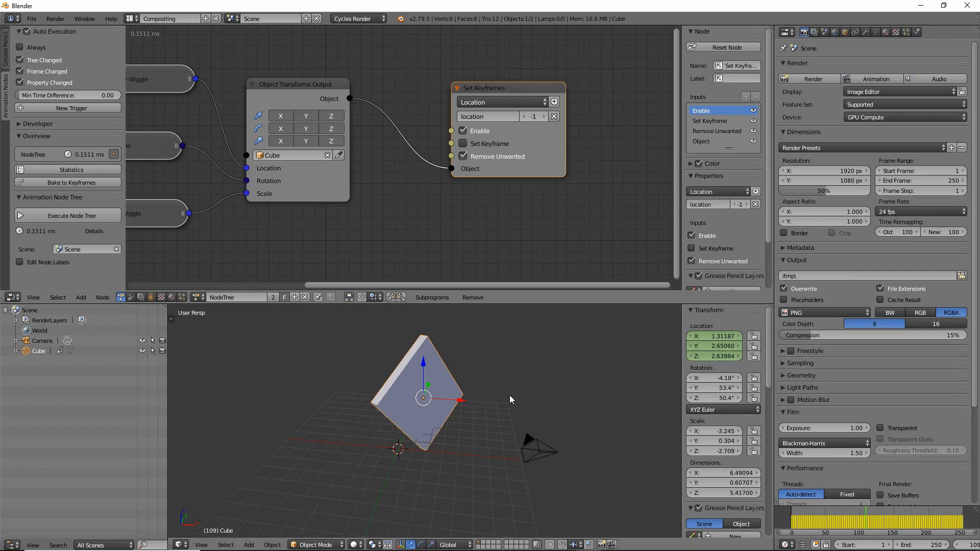
{"action": "key", "text": "alt+a"}
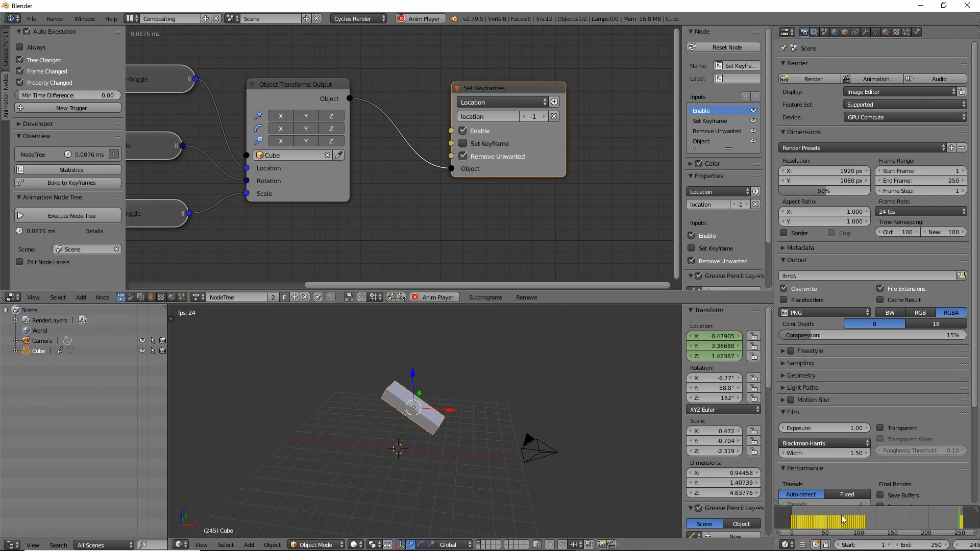
Step: Set the animation range to start at frame 0 and end at frame 100, with playback stopped at frame 0
{"action": "left_click", "coordinate": [917, 544]}
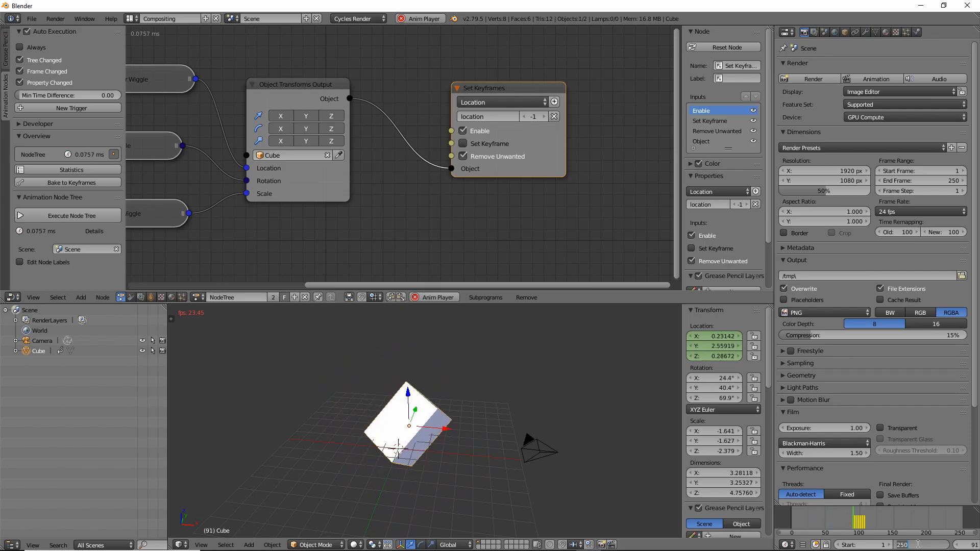
{"action": "type", "text": "100"}
{"action": "key", "text": "Return"}
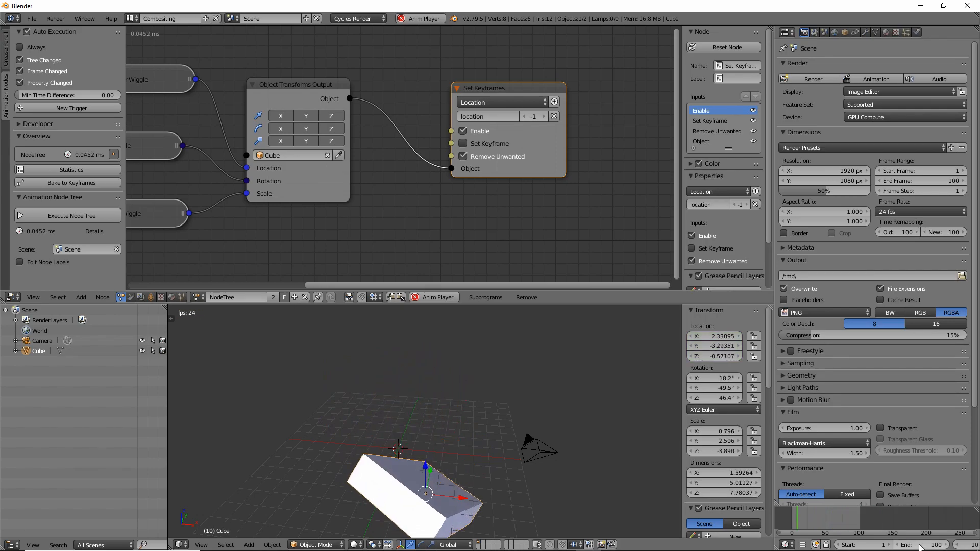
{"action": "key", "text": "Escape"}
{"action": "left_click_drag", "start_coordinate": [806, 525], "coordinate": [775, 517]}
{"action": "left_click", "coordinate": [869, 546]}
{"action": "type", "text": "00"}
{"action": "key", "text": "Return"}
{"action": "scroll", "coordinate": [851, 529], "scroll_direction": "up", "scroll_amount": 3}
{"action": "middle_click_drag", "start_coordinate": [833, 521], "coordinate": [875, 521]}
{"action": "scroll", "coordinate": [885, 514], "scroll_direction": "up", "scroll_amount": 3}
{"action": "scroll", "coordinate": [884, 521], "scroll_direction": "up", "scroll_amount": 3}
{"action": "scroll", "coordinate": [880, 521], "scroll_direction": "up", "scroll_amount": 2}
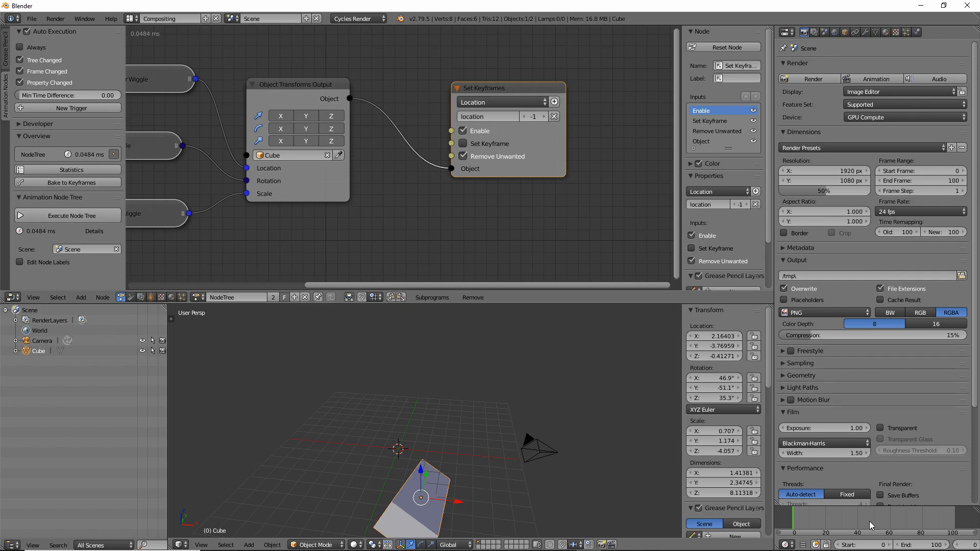
Step: Turn off Remove Unwanted, turn on Set Keyframe, and scrub the timeline to frame 63 to record location keyframes
{"action": "left_click", "coordinate": [476, 157]}
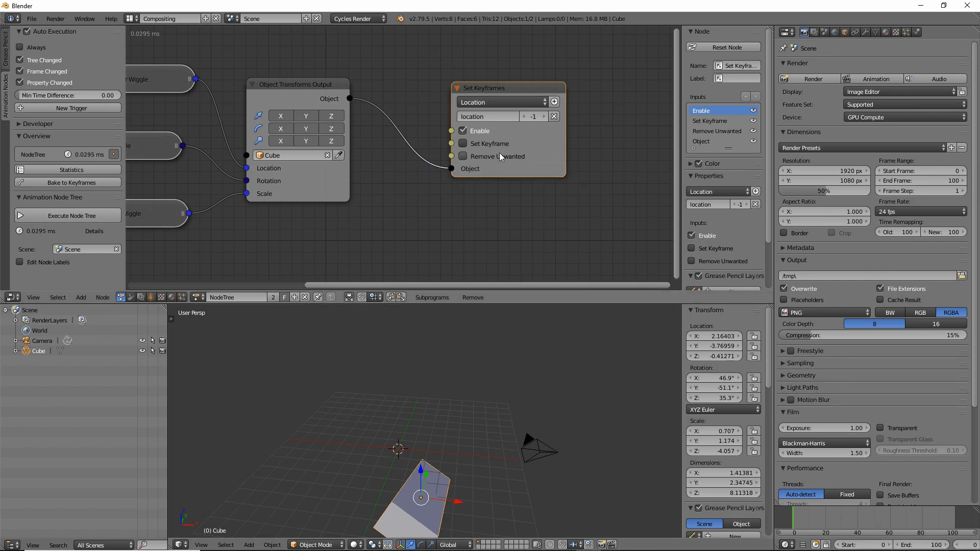
{"action": "left_click", "coordinate": [485, 144]}
{"action": "middle_click_drag", "start_coordinate": [554, 215], "coordinate": [503, 210]}
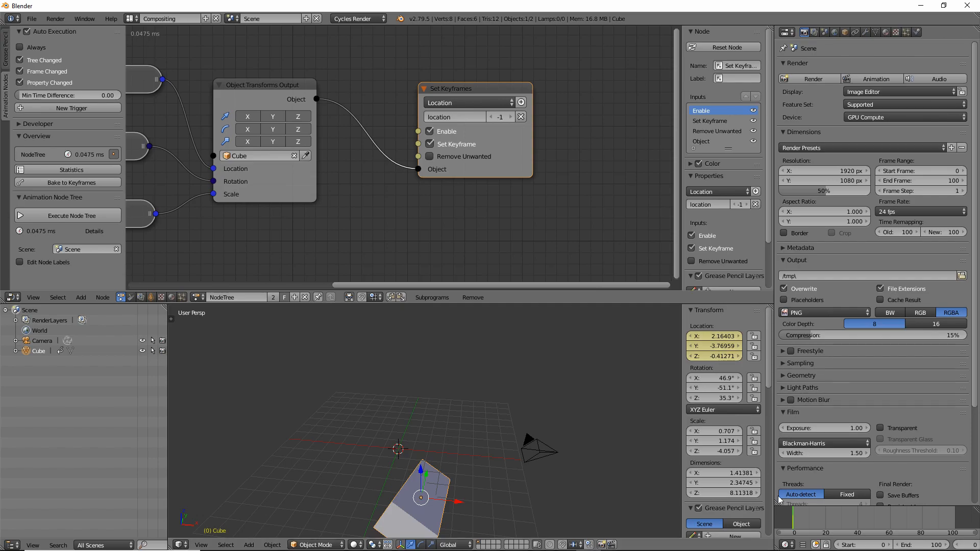
{"action": "left_click_drag", "start_coordinate": [808, 530], "coordinate": [896, 531]}
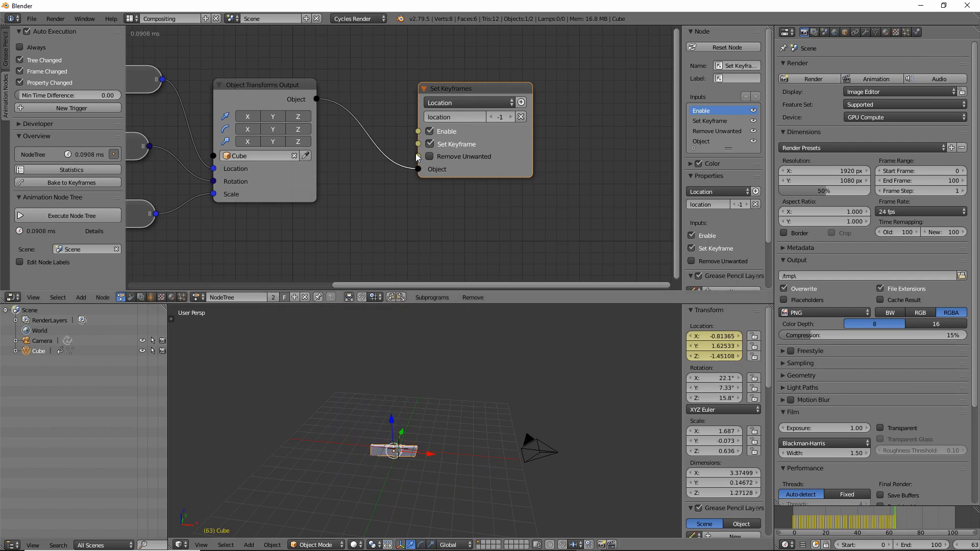
Step: Move the Set Keyframes node slightly closer to the Object Transforms Output node
{"action": "left_click_drag", "start_coordinate": [477, 90], "coordinate": [461, 94]}
{"action": "left_click", "coordinate": [425, 121]}
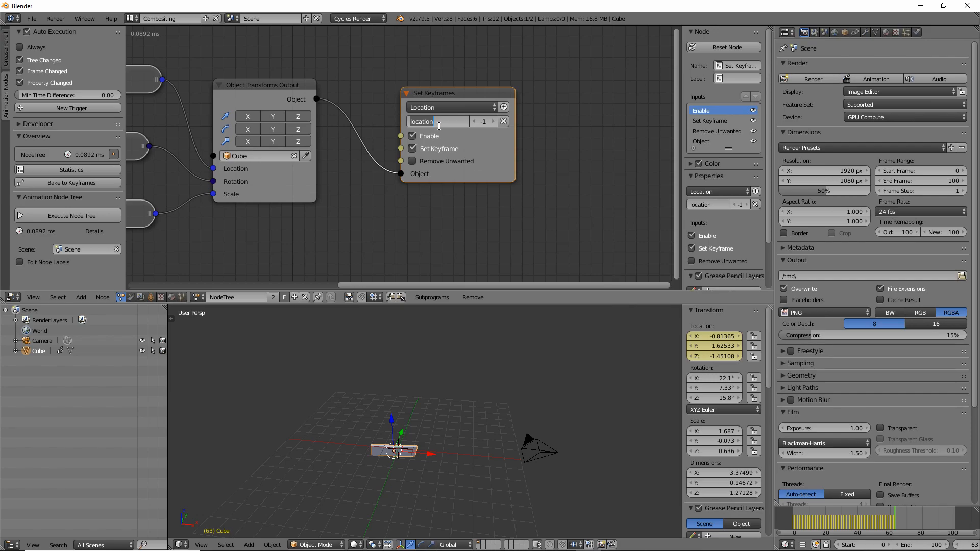
{"action": "left_click", "coordinate": [498, 156]}
Step: Turn Set Keyframe off and Remove Unwanted on, play through to erase the location keyframes, and return to frame 0
{"action": "left_click", "coordinate": [412, 149]}
{"action": "left_click", "coordinate": [412, 161]}
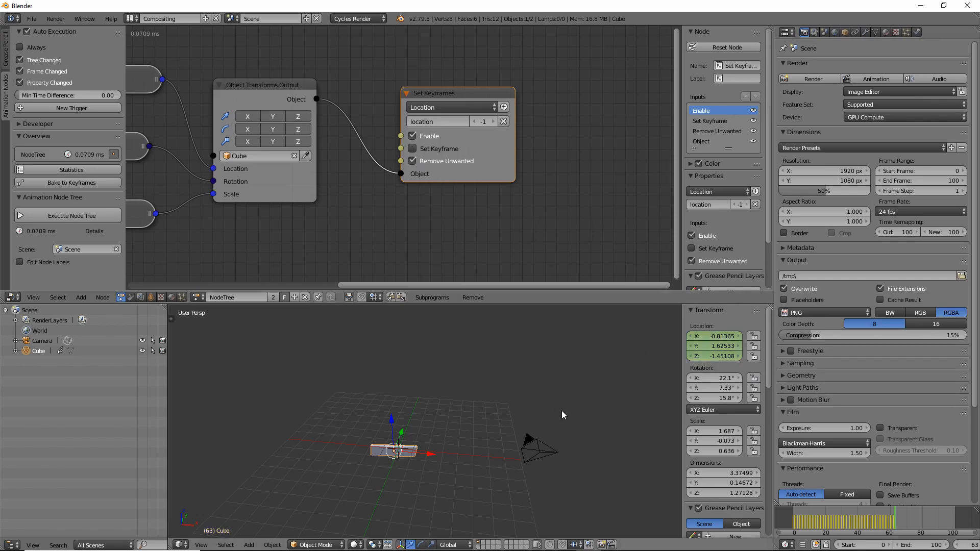
{"action": "key", "text": "alt+a"}
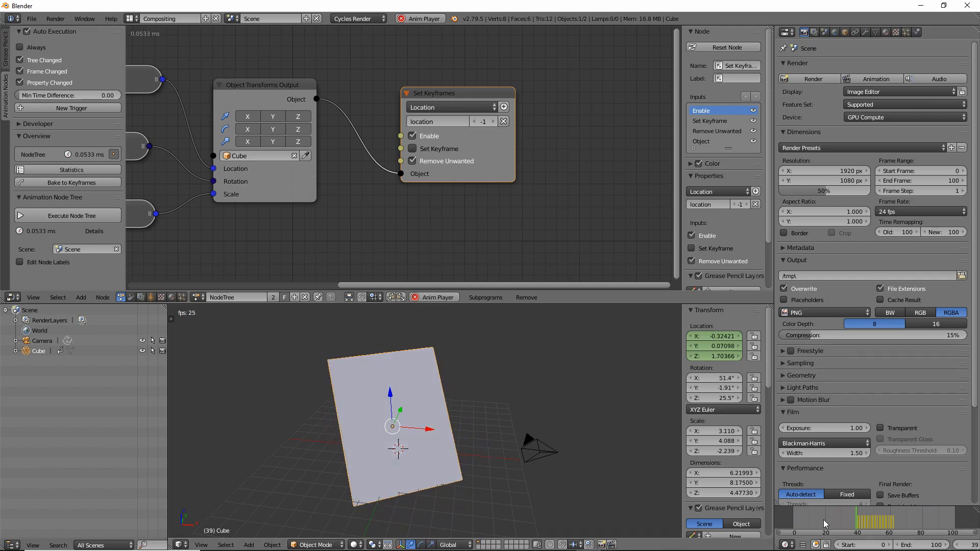
{"action": "key", "text": "Escape"}
{"action": "left_click_drag", "start_coordinate": [886, 510], "coordinate": [712, 530]}
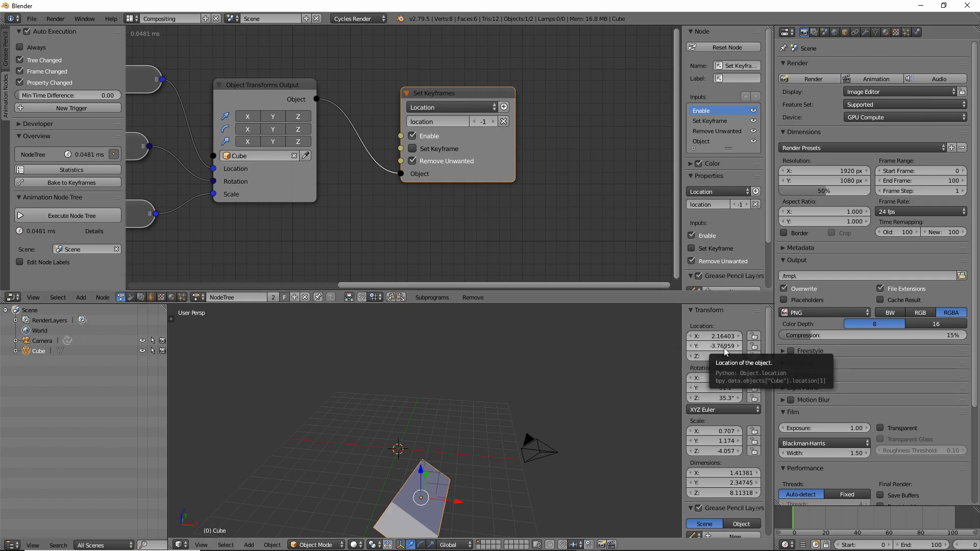
Step: Set the index of the location path in the Set Keyframes node to 1
{"action": "left_click", "coordinate": [480, 121]}
{"action": "type", "text": "1"}
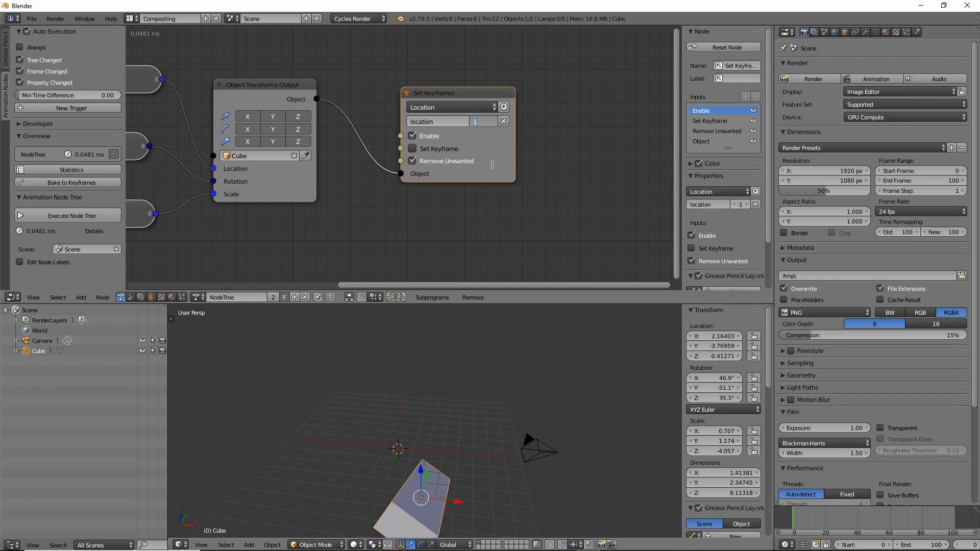
{"action": "key", "text": "Return"}
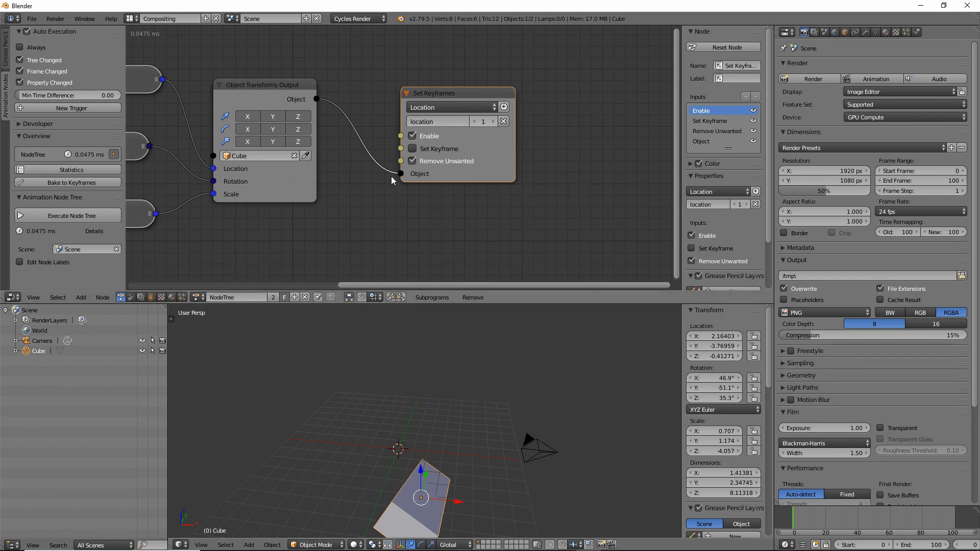
Step: Turn off Remove Unwanted, turn on Set Keyframe, and play the animation to record only Y location keyframes, stopping playback at the end
{"action": "left_click", "coordinate": [444, 161]}
{"action": "left_click", "coordinate": [422, 150]}
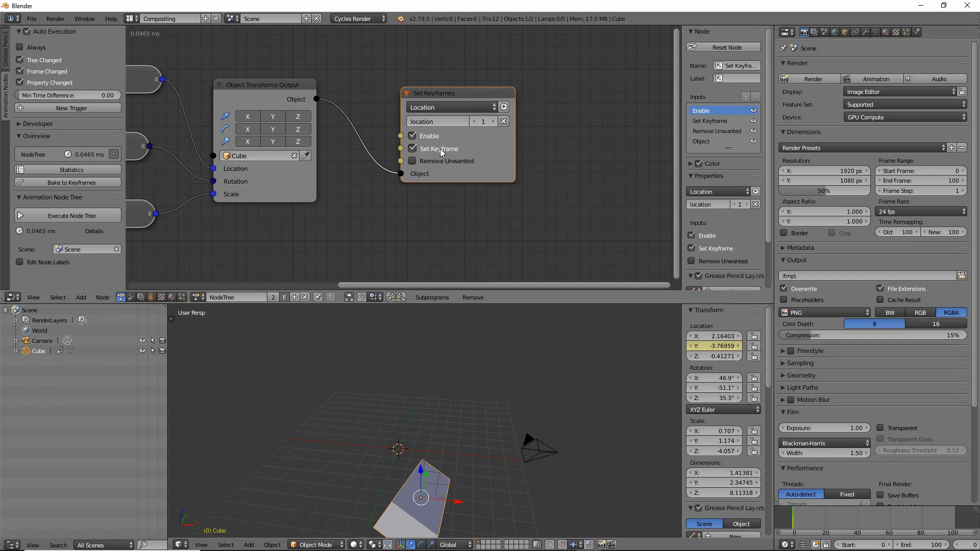
{"action": "key", "text": "alt+a"}
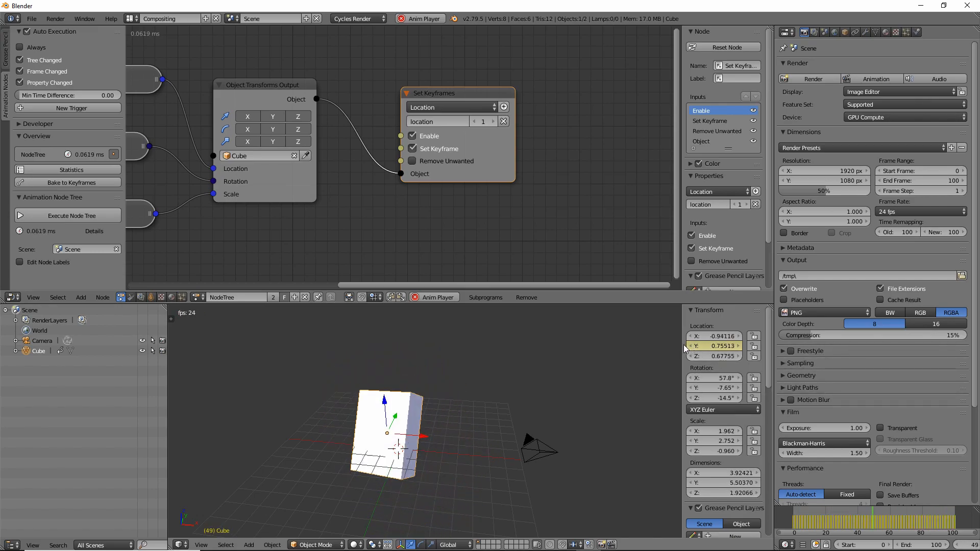
{"action": "key", "text": "Escape"}
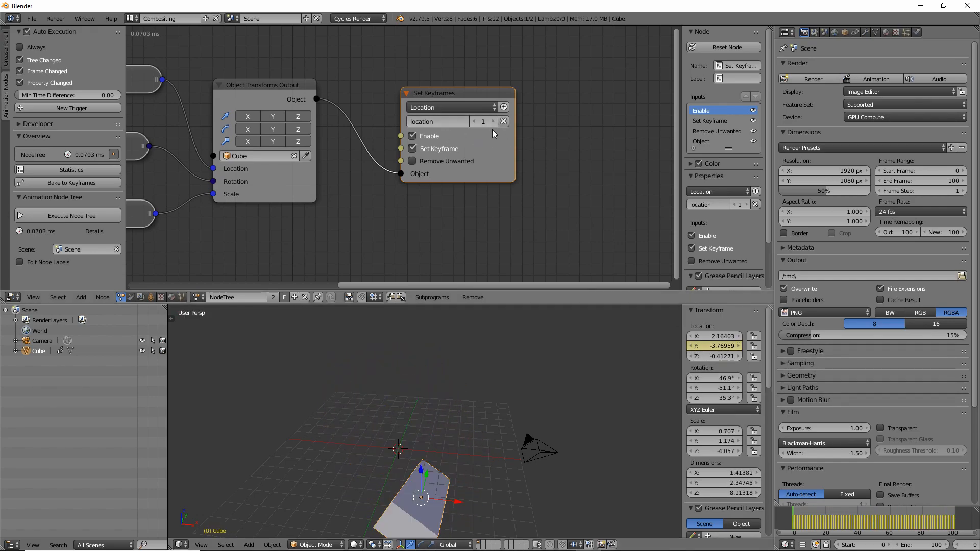
Step: Move the Set Keyframes node farther from the Object Transforms Output node and set its location path index to 3
{"action": "left_click_drag", "start_coordinate": [449, 93], "coordinate": [482, 89]}
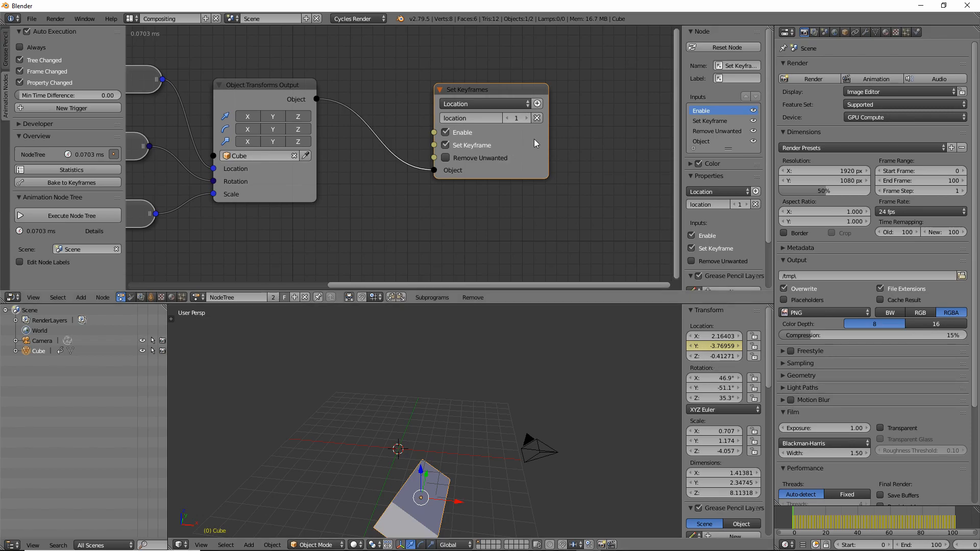
{"action": "left_click", "coordinate": [516, 119]}
{"action": "type", "text": "3"}
{"action": "key", "text": "Return"}
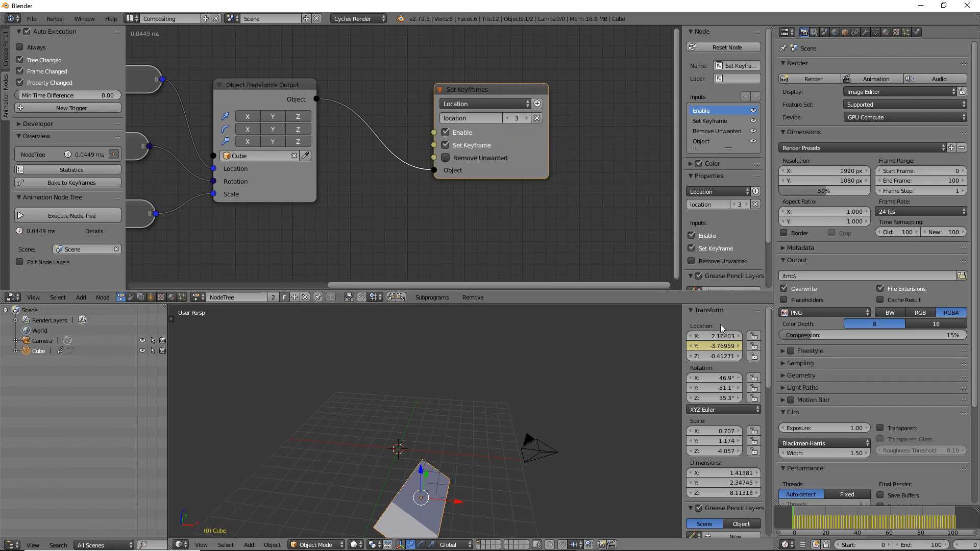
Step: Lower the location path index one value at a time to -1 and shift the Set Keyframes node slightly up and back
{"action": "left_click", "coordinate": [508, 117]}
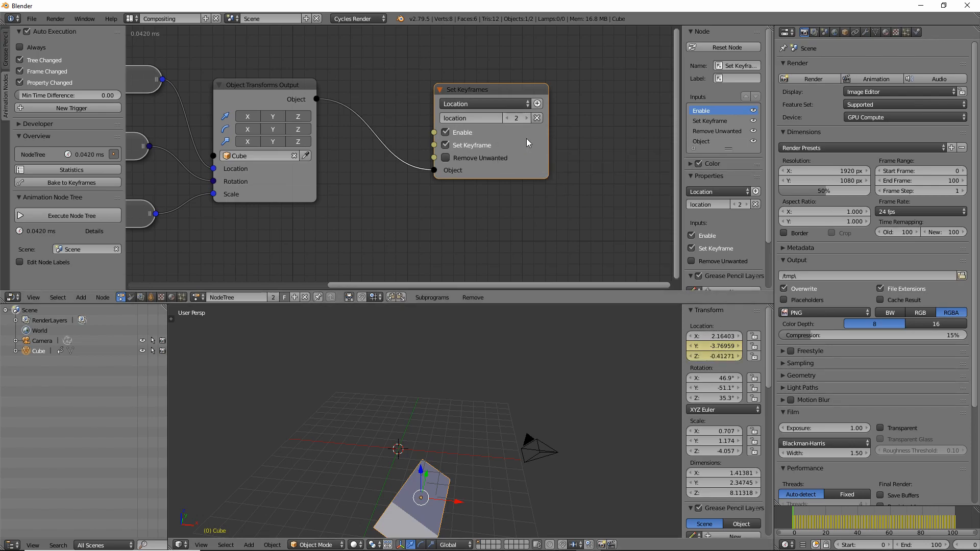
{"action": "left_click", "coordinate": [507, 118]}
{"action": "left_click", "coordinate": [507, 118]}
{"action": "left_click", "coordinate": [507, 118]}
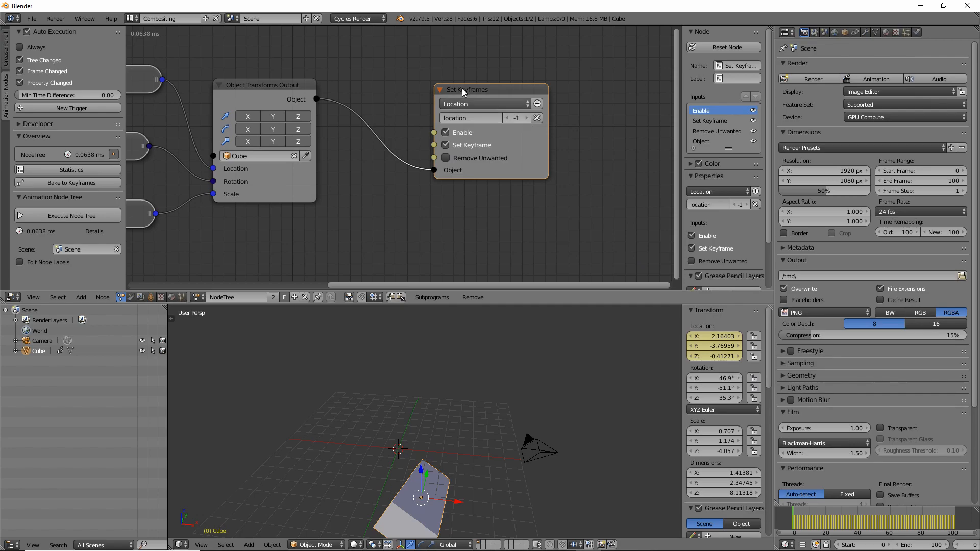
{"action": "left_click_drag", "start_coordinate": [481, 91], "coordinate": [471, 84]}
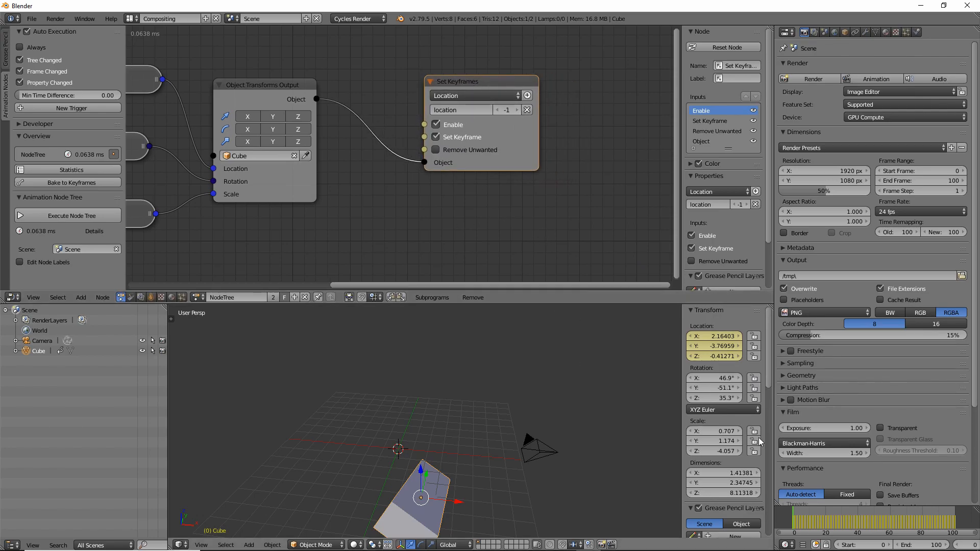
Step: Delete the location path from the Set Keyframes node, turn off Enable and Set Keyframe, and turn on Remove Unwanted
{"action": "middle_click_drag", "start_coordinate": [492, 220], "coordinate": [506, 223]}
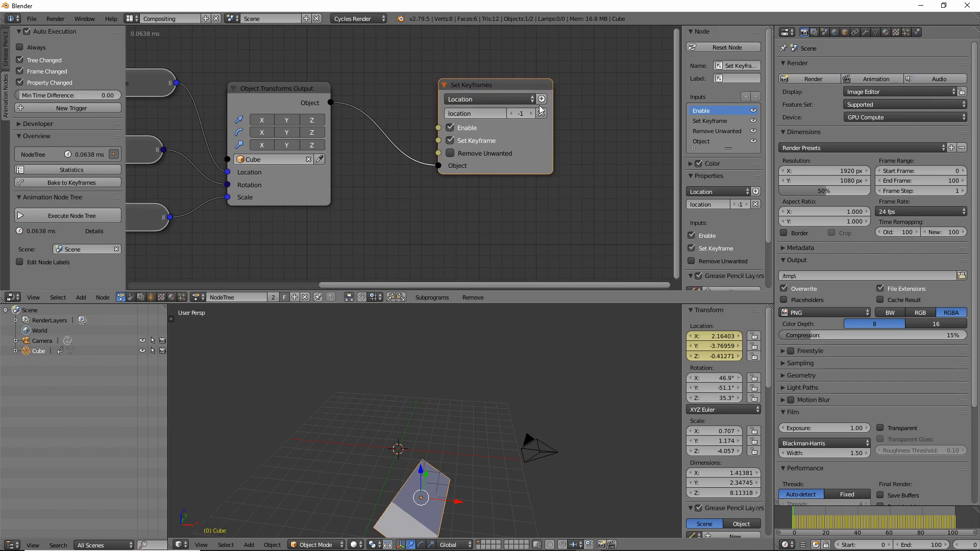
{"action": "left_click", "coordinate": [541, 114]}
{"action": "left_click", "coordinate": [450, 117]}
{"action": "left_click", "coordinate": [450, 129]}
{"action": "left_click", "coordinate": [450, 141]}
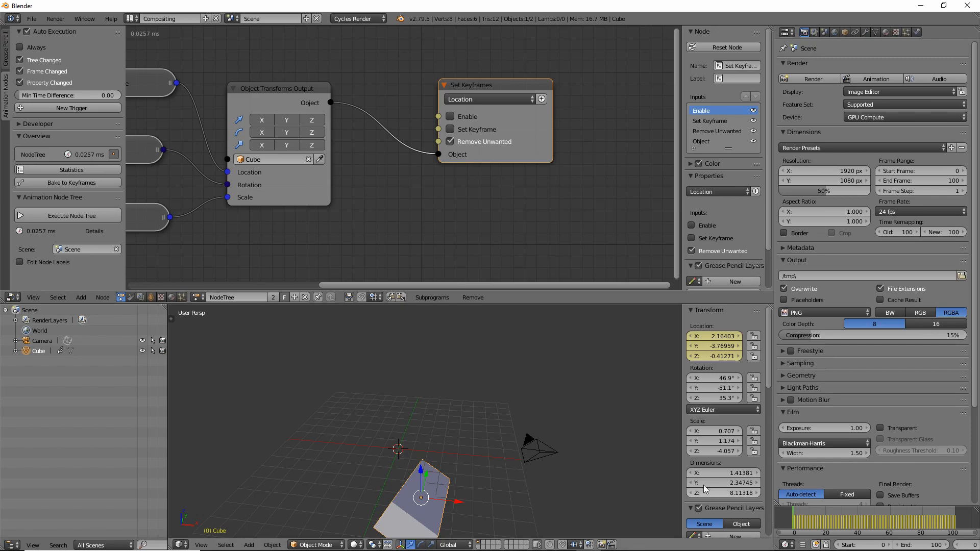
Step: Turn Enable back on, add the location path again, and play the animation through to erase the location keyframes
{"action": "key", "text": "alt+a"}
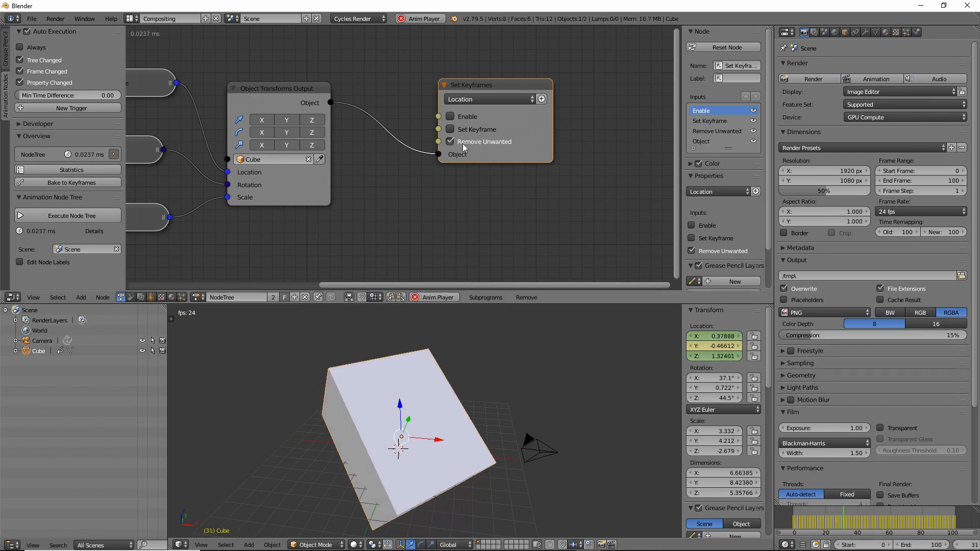
{"action": "left_click", "coordinate": [450, 116]}
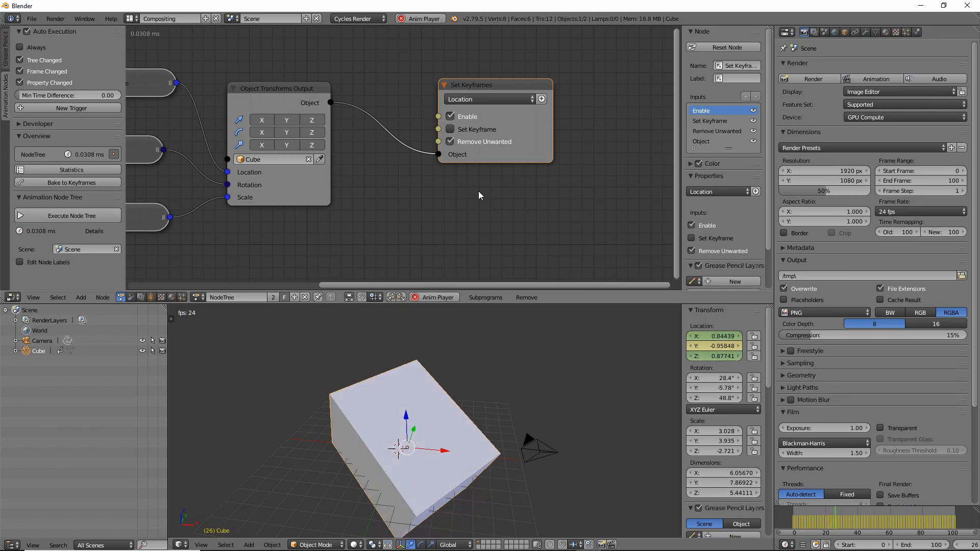
{"action": "key", "text": "Escape"}
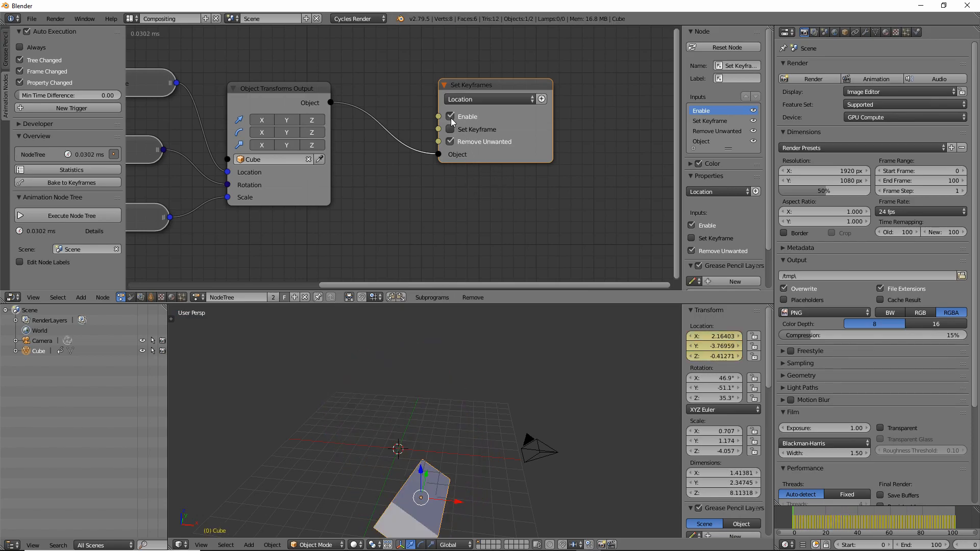
{"action": "left_click", "coordinate": [542, 98]}
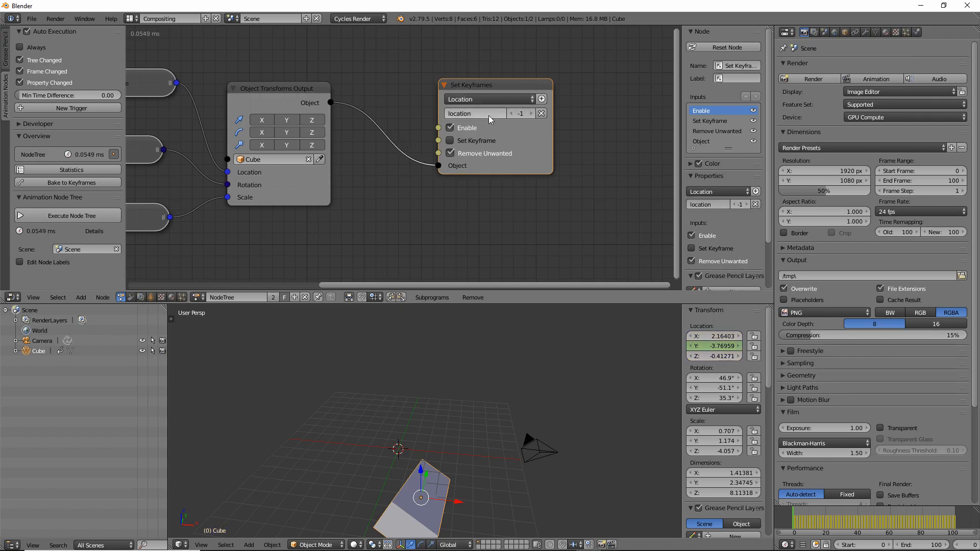
{"action": "key", "text": "alt+a"}
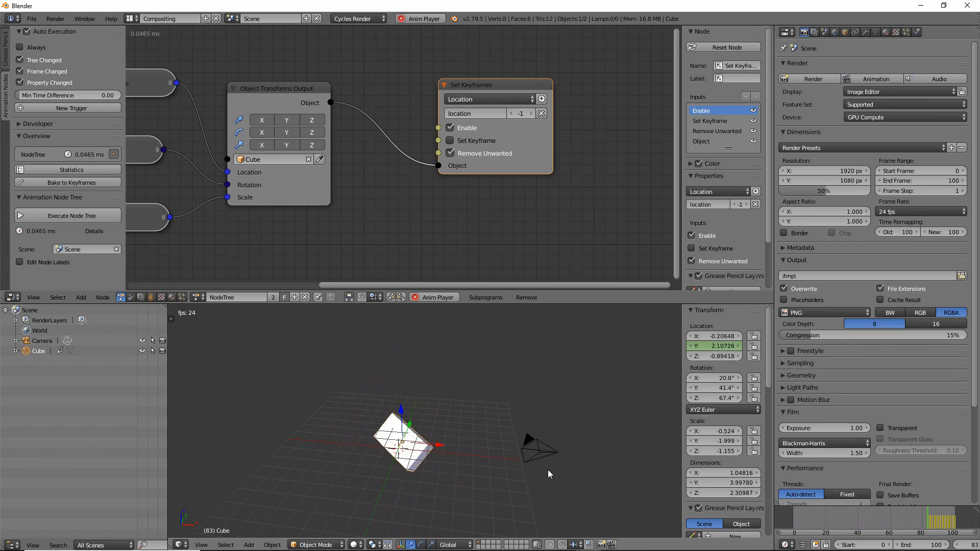
{"action": "key", "text": "Escape"}
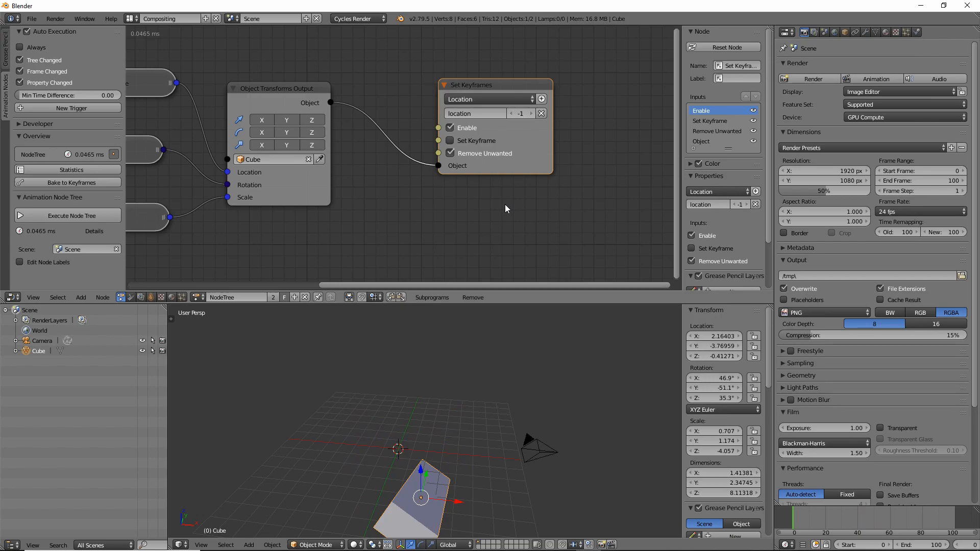
Step: Replace the location path in the Set Keyframes node with the LocRotScale path set
{"action": "left_click", "coordinate": [472, 99]}
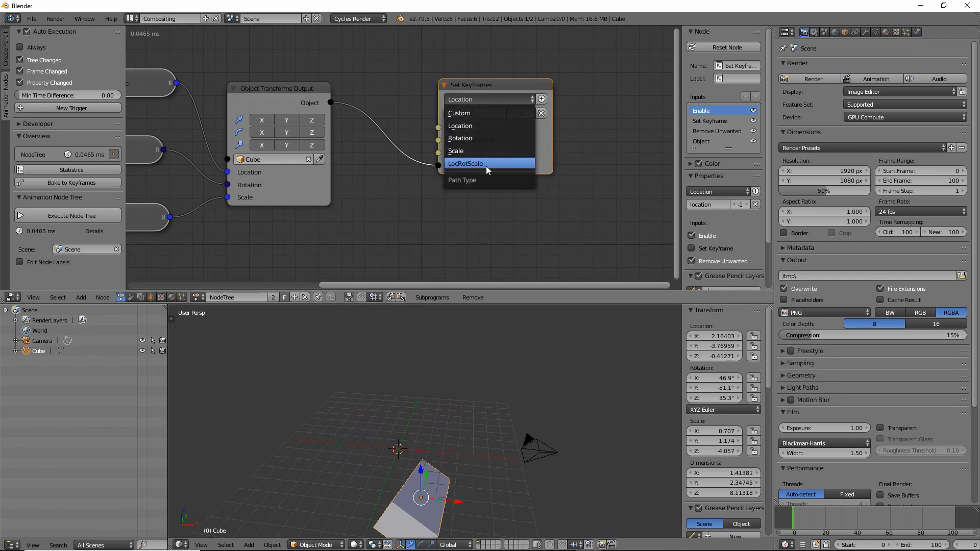
{"action": "left_click", "coordinate": [469, 101]}
{"action": "left_click", "coordinate": [544, 141]}
{"action": "left_click", "coordinate": [542, 114]}
{"action": "left_click", "coordinate": [451, 129]}
{"action": "left_click", "coordinate": [483, 101]}
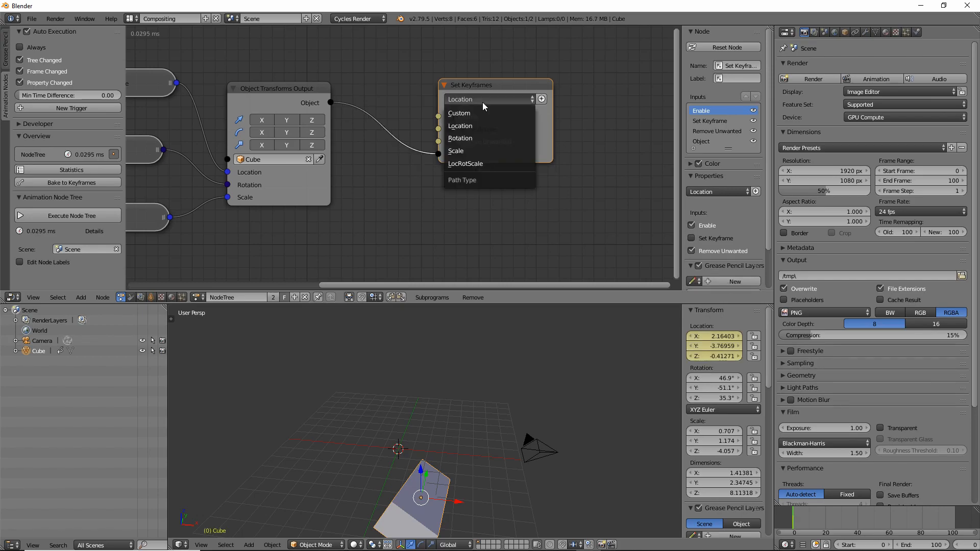
{"action": "left_click", "coordinate": [474, 163]}
{"action": "left_click", "coordinate": [542, 99]}
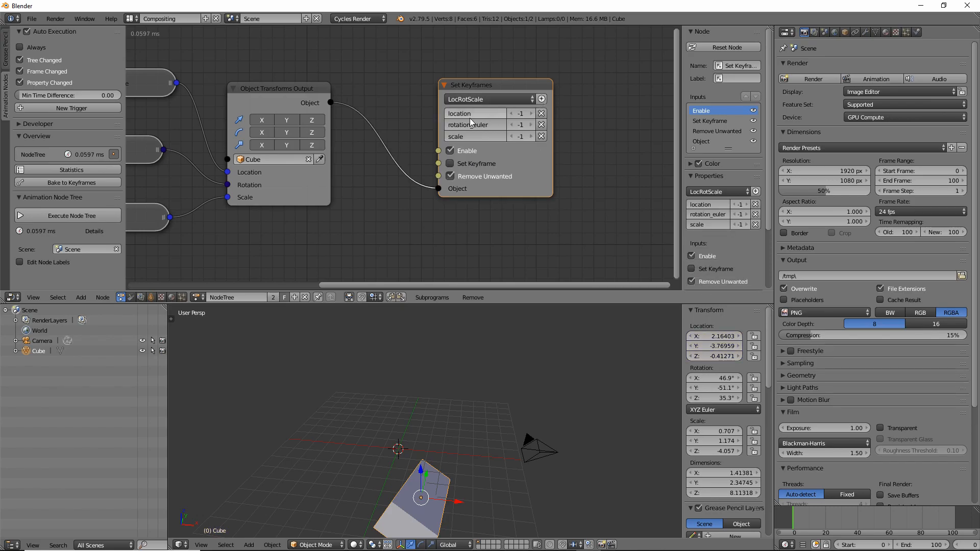
Step: Delete the location, rotation_euler and scale paths, and add separate Location and Rotation paths instead
{"action": "left_click", "coordinate": [542, 113]}
{"action": "left_click", "coordinate": [541, 113]}
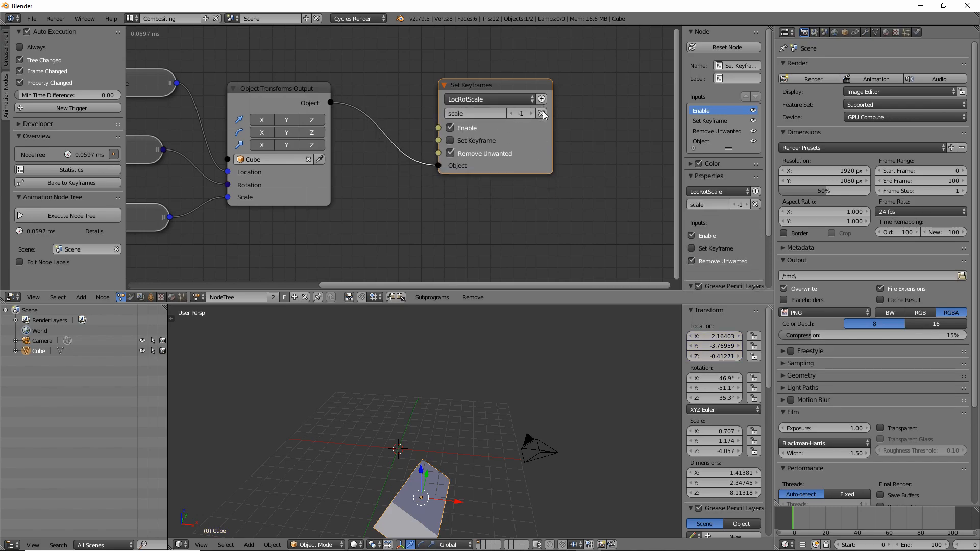
{"action": "left_click", "coordinate": [542, 113]}
{"action": "left_click", "coordinate": [479, 98]}
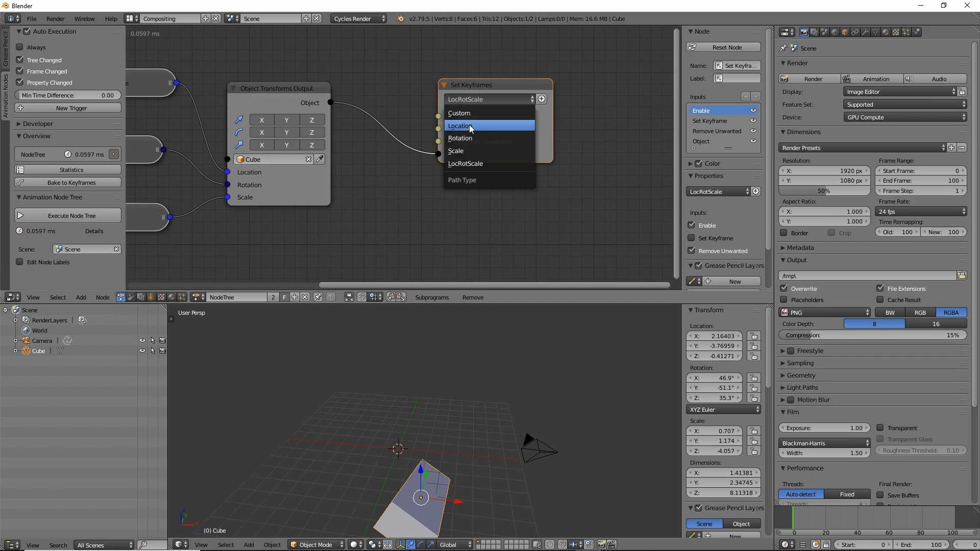
{"action": "left_click", "coordinate": [469, 125]}
{"action": "left_click", "coordinate": [541, 99]}
{"action": "left_click", "coordinate": [466, 100]}
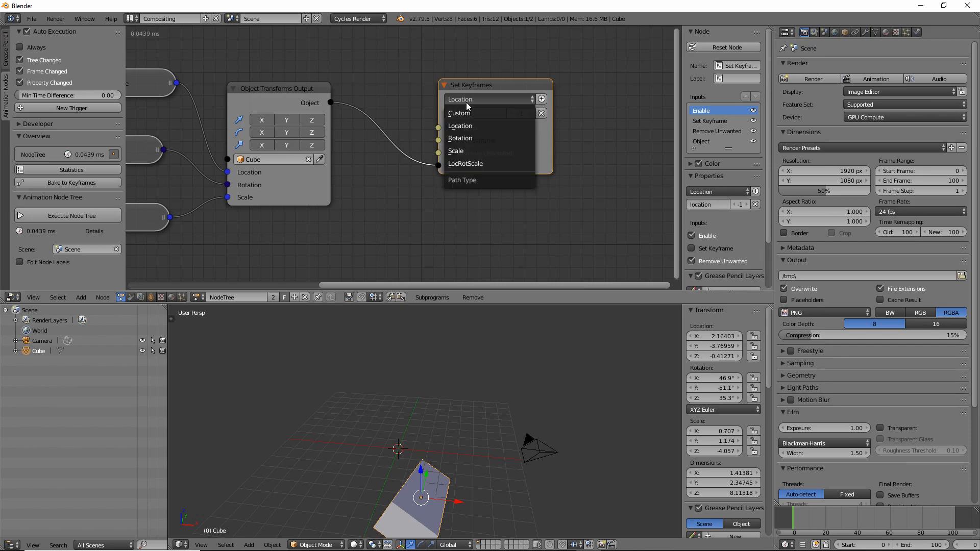
{"action": "left_click", "coordinate": [473, 137]}
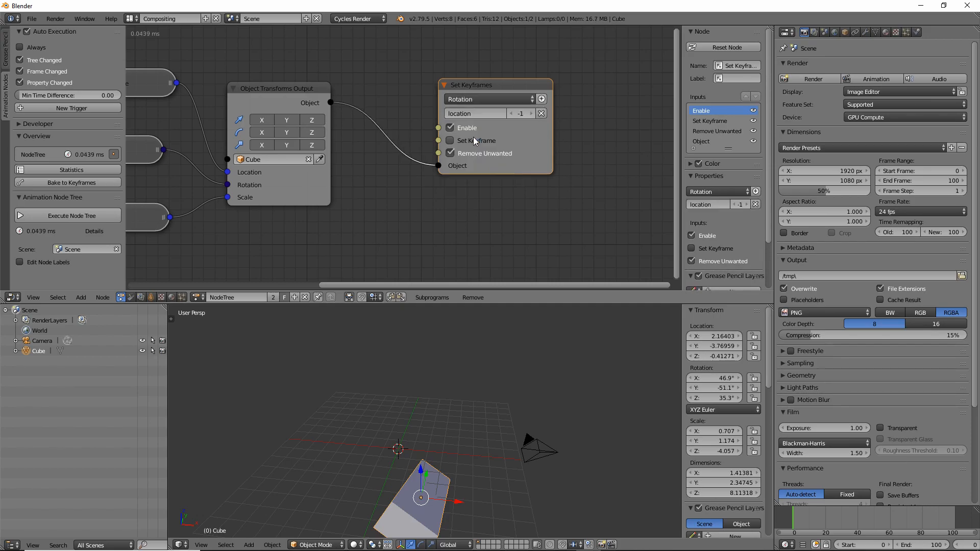
{"action": "left_click", "coordinate": [541, 99]}
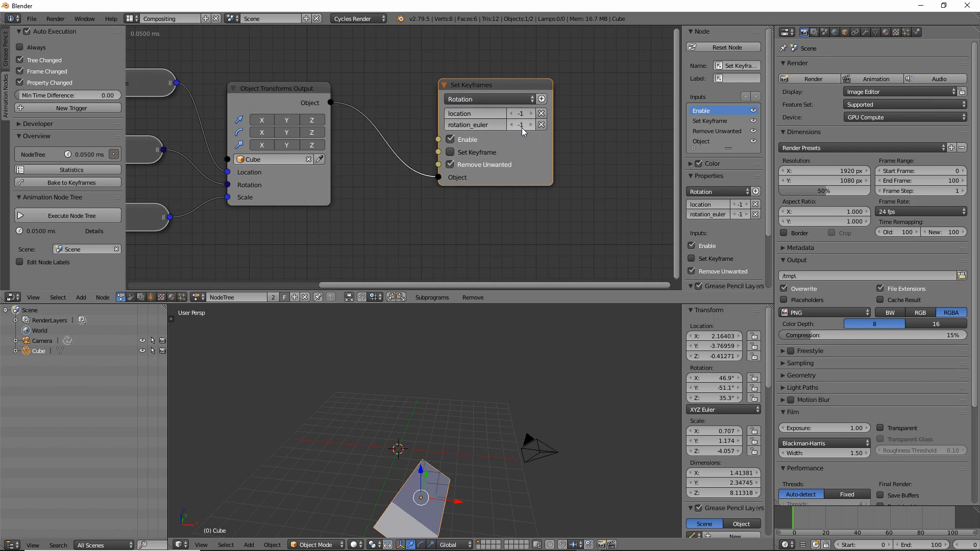
Step: Remove the two separate paths and add the LocRotScale path set to the Set Keyframes node
{"action": "left_click", "coordinate": [482, 99]}
{"action": "left_click", "coordinate": [541, 113]}
{"action": "left_click", "coordinate": [541, 113]}
{"action": "left_click", "coordinate": [477, 101]}
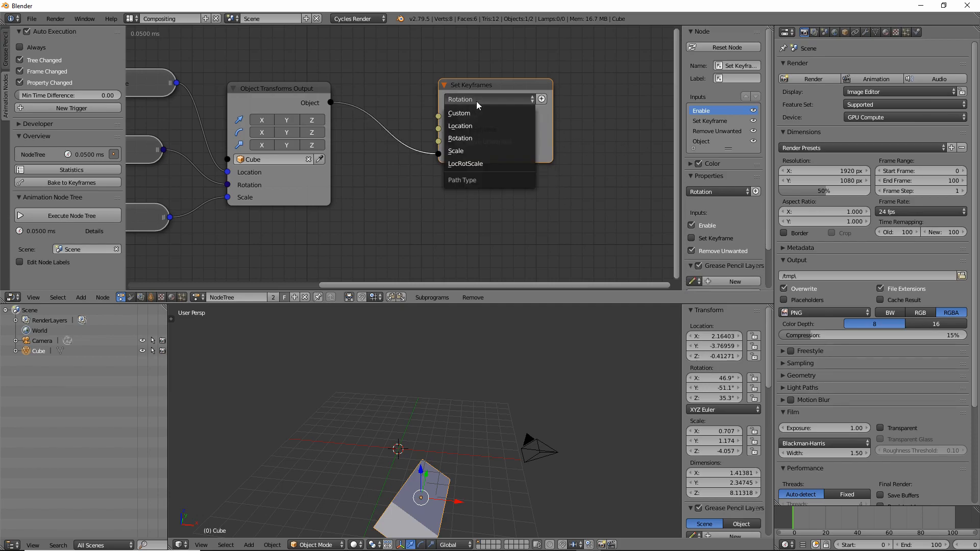
{"action": "left_click", "coordinate": [471, 165]}
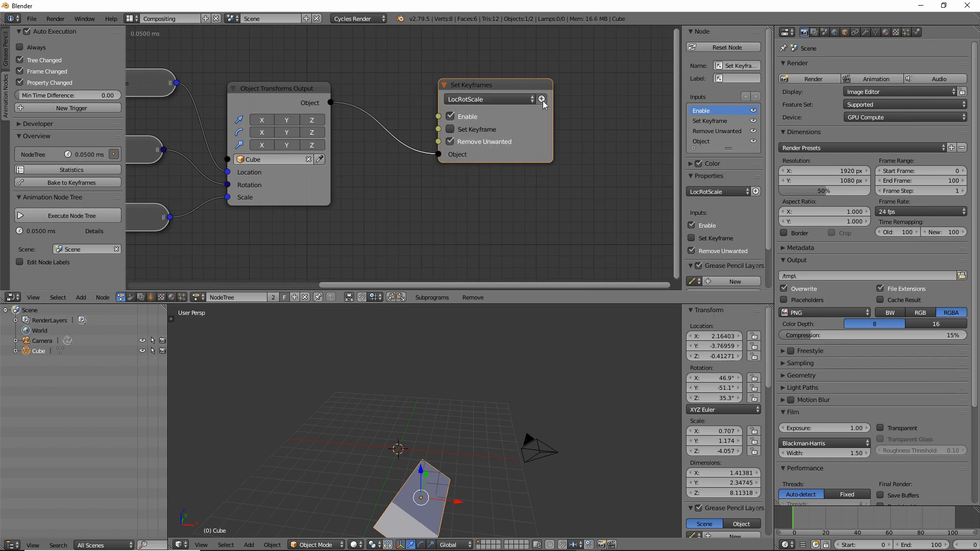
{"action": "left_click", "coordinate": [542, 99]}
Step: Turn off Remove Unwanted, turn on Set Keyframe, and play the animation to record location, rotation and scale keyframes, stopping playback at the end
{"action": "middle_click_drag", "start_coordinate": [516, 228], "coordinate": [546, 218]}
{"action": "left_click", "coordinate": [479, 167]}
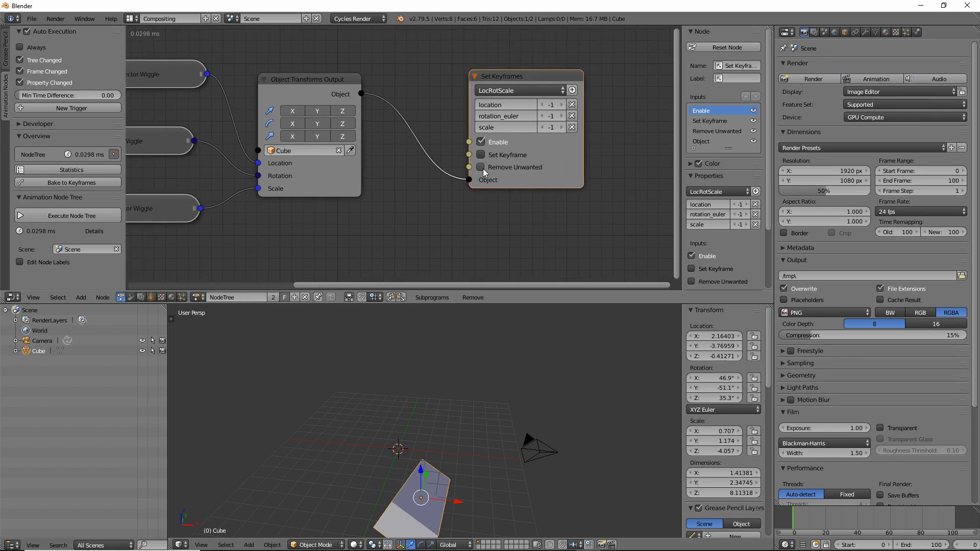
{"action": "left_click", "coordinate": [480, 155]}
{"action": "key", "text": "alt+a"}
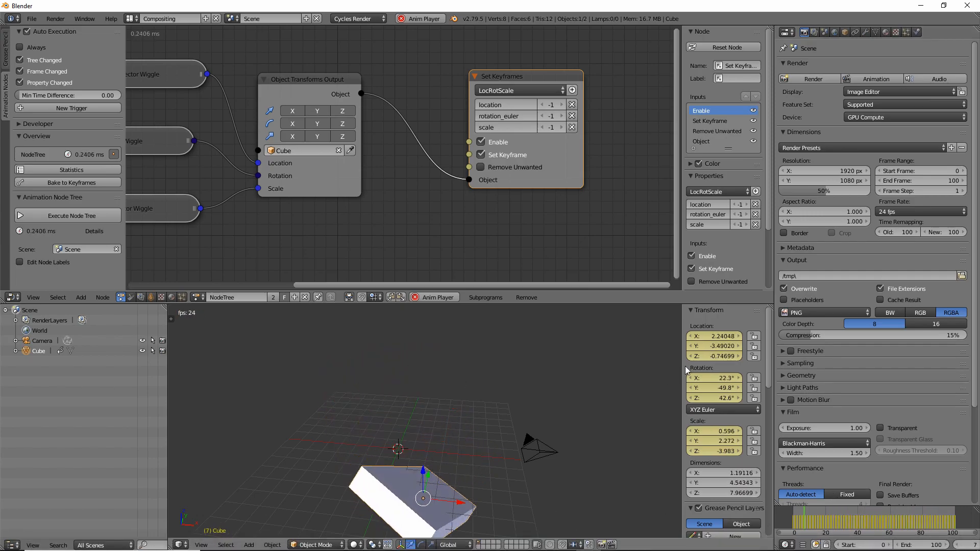
{"action": "key", "text": "Escape"}
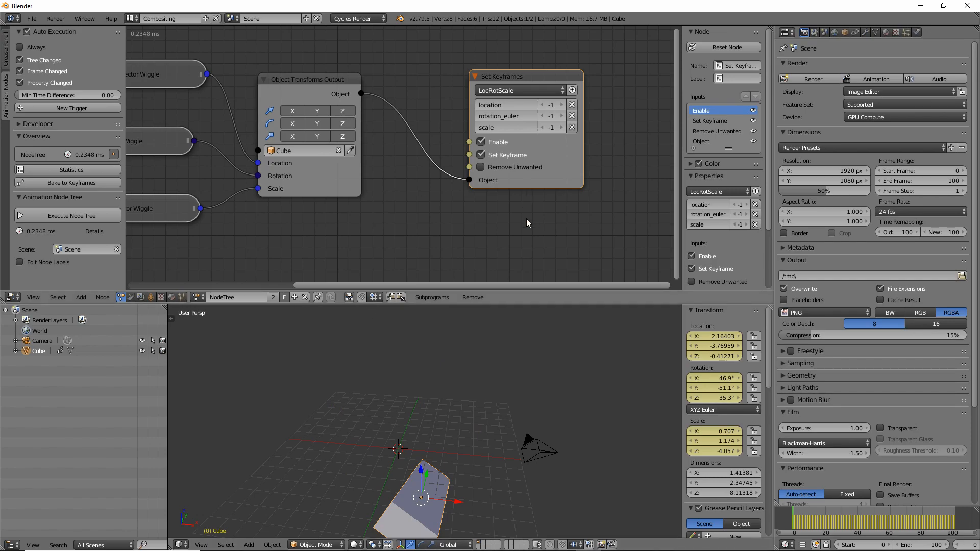
{"action": "left_click", "coordinate": [524, 90]}
{"action": "scroll", "coordinate": [479, 231], "scroll_direction": "down", "scroll_amount": 2}
{"action": "middle_click_drag", "start_coordinate": [444, 212], "coordinate": [488, 215]}
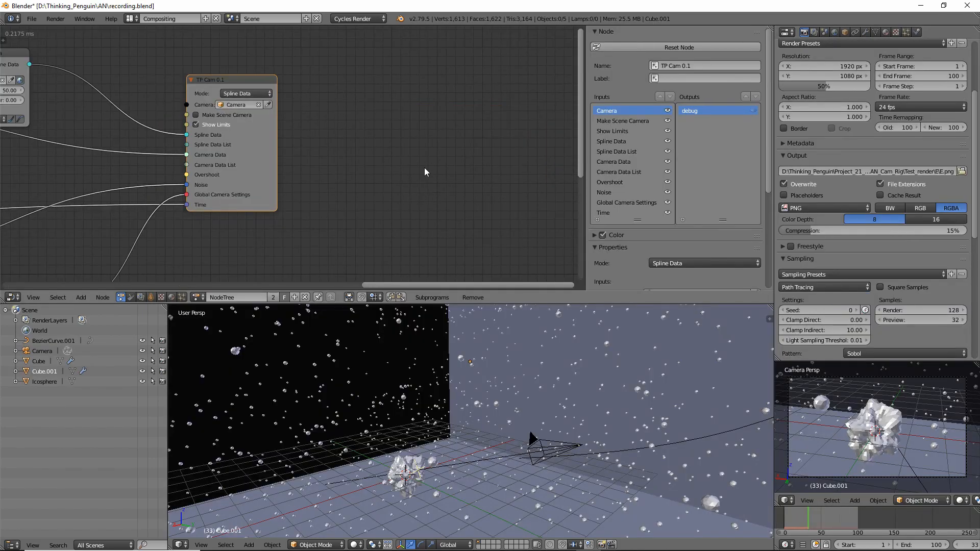
Step: Switch the camera view of the TP Cam scene to rendered shading and scrub the timeline to frame 48
{"action": "middle_click_drag", "start_coordinate": [390, 141], "coordinate": [397, 143]}
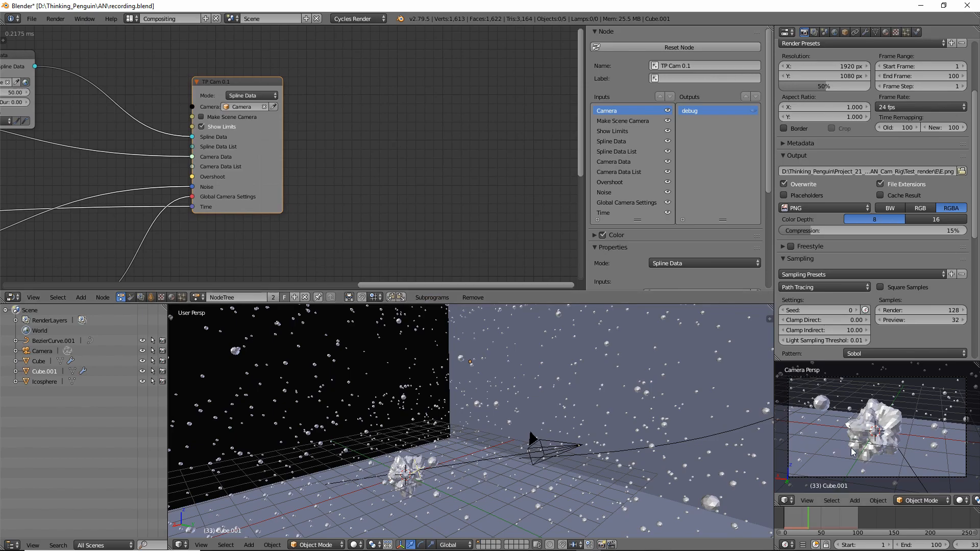
{"action": "key", "text": "shift+z"}
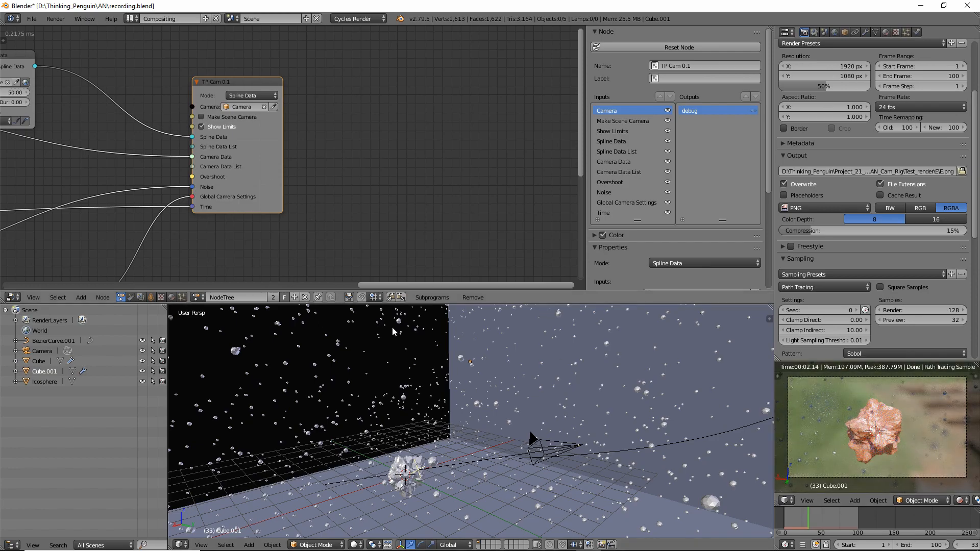
{"action": "middle_click_drag", "start_coordinate": [417, 453], "coordinate": [531, 426]}
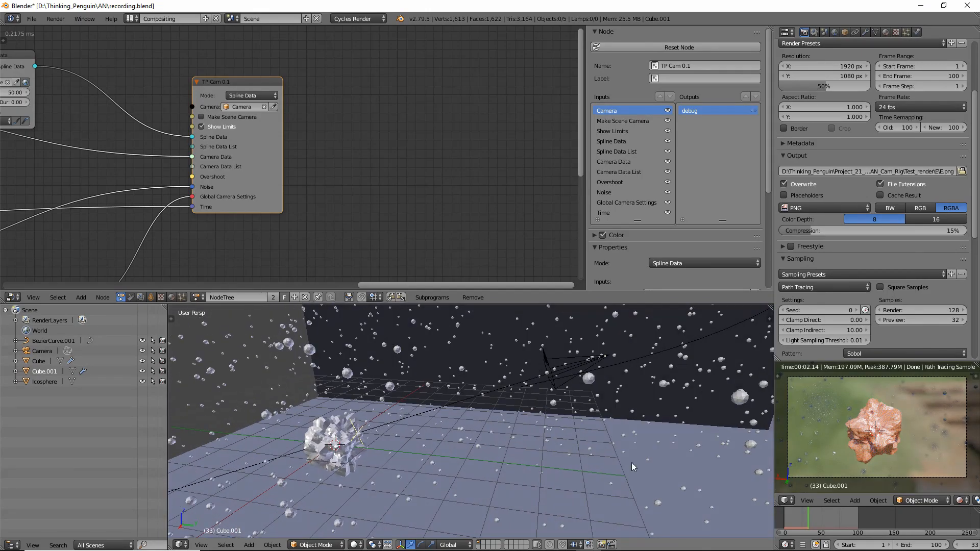
{"action": "left_click_drag", "start_coordinate": [797, 520], "coordinate": [819, 519]}
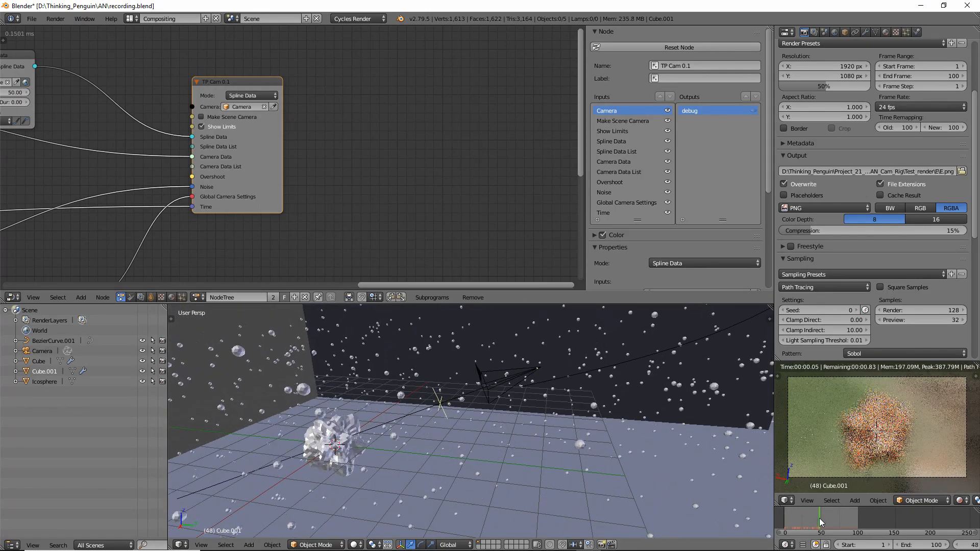
Step: Scrub the timeline on to frame 69 while examining the camera's path and its rendered view from several angles
{"action": "middle_click_drag", "start_coordinate": [508, 369], "coordinate": [547, 348]}
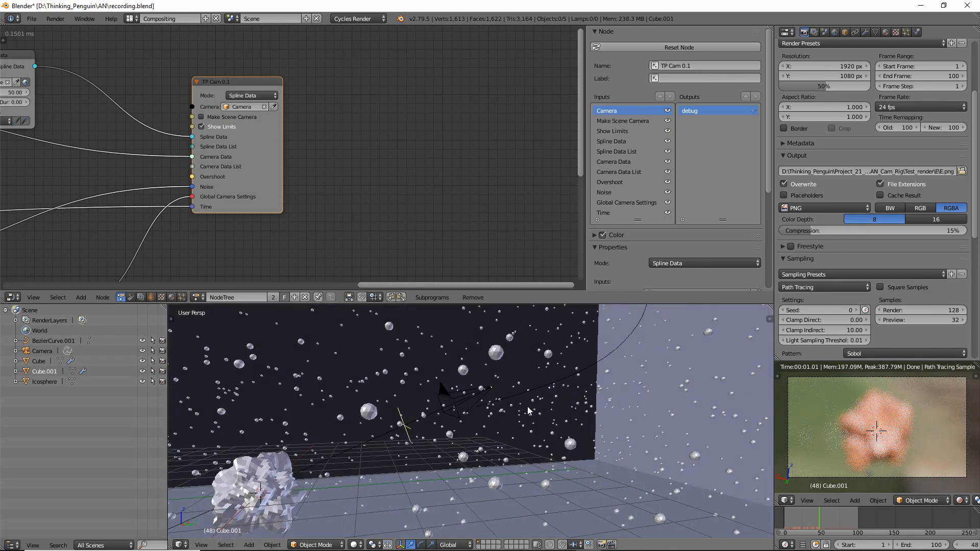
{"action": "middle_click_drag", "start_coordinate": [556, 396], "coordinate": [556, 424]}
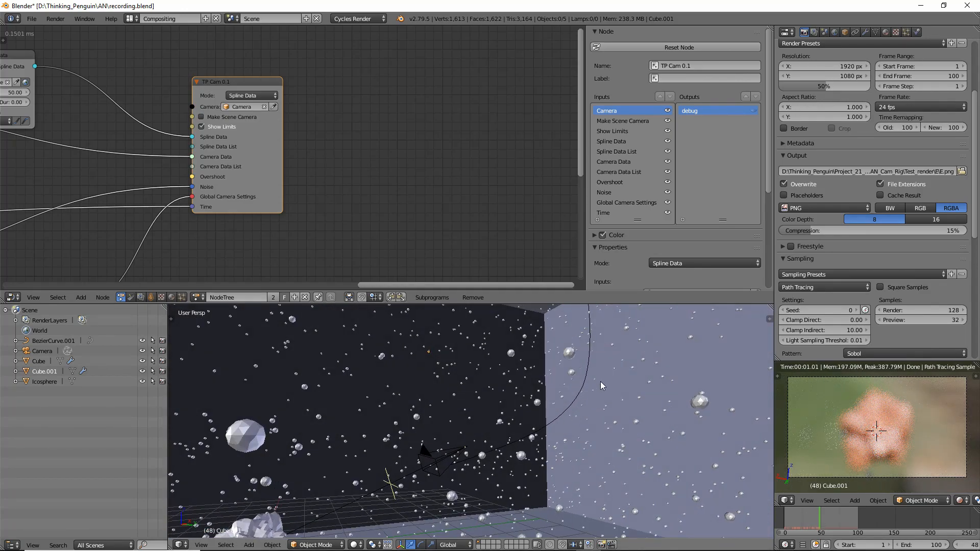
{"action": "mouse_move", "coordinate": [801, 519]}
{"action": "left_mouse_down"}
{"action": "mouse_move", "coordinate": [789, 516]}
{"action": "mouse_move", "coordinate": [819, 518]}
{"action": "left_mouse_up"}
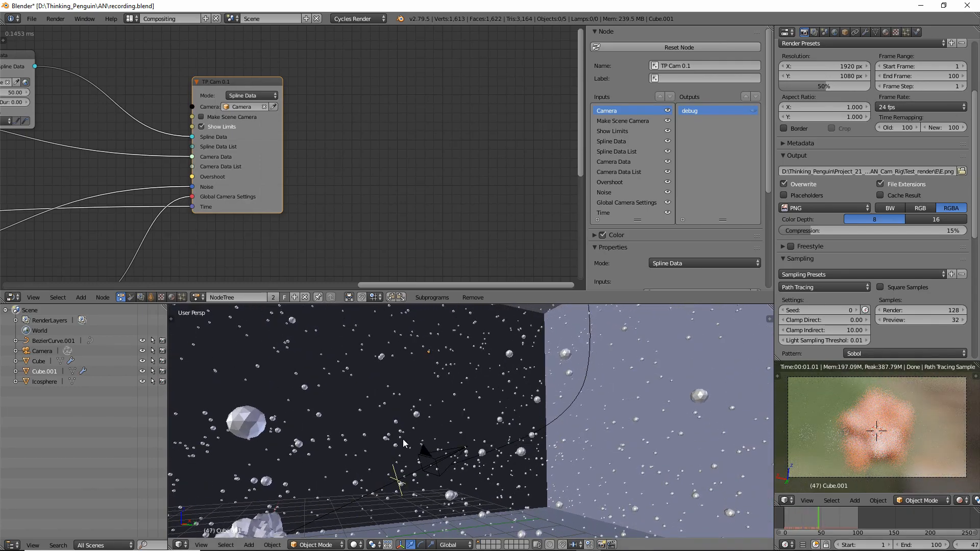
{"action": "middle_click_drag", "start_coordinate": [395, 487], "coordinate": [428, 491]}
{"action": "mouse_move", "coordinate": [819, 521]}
{"action": "left_mouse_down"}
{"action": "mouse_move", "coordinate": [845, 525]}
{"action": "mouse_move", "coordinate": [834, 524]}
{"action": "left_mouse_up"}
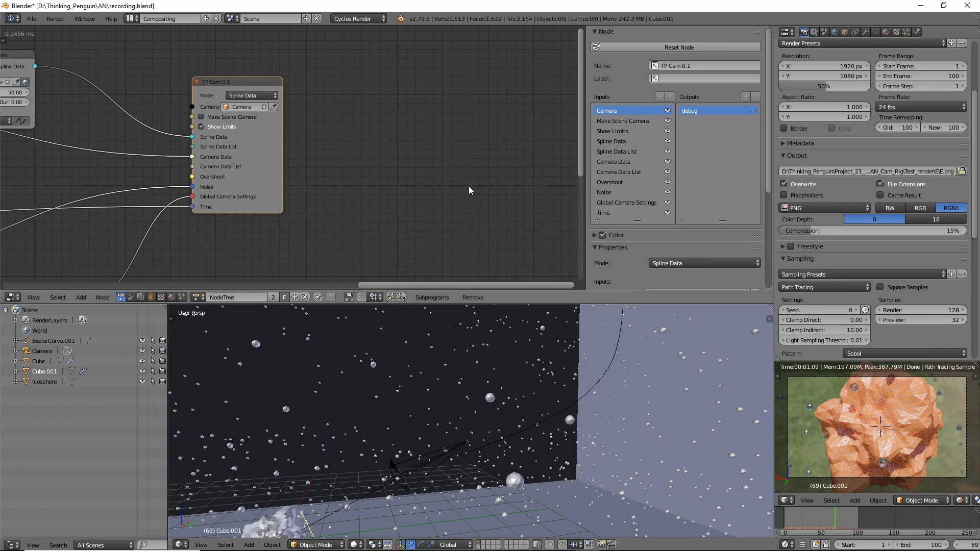
Step: Add a Set Keyframes node beside the TP Cam node and assign the scene's Camera as its object
{"action": "key", "text": "ctrl+a"}
{"action": "type", "text": "st"}
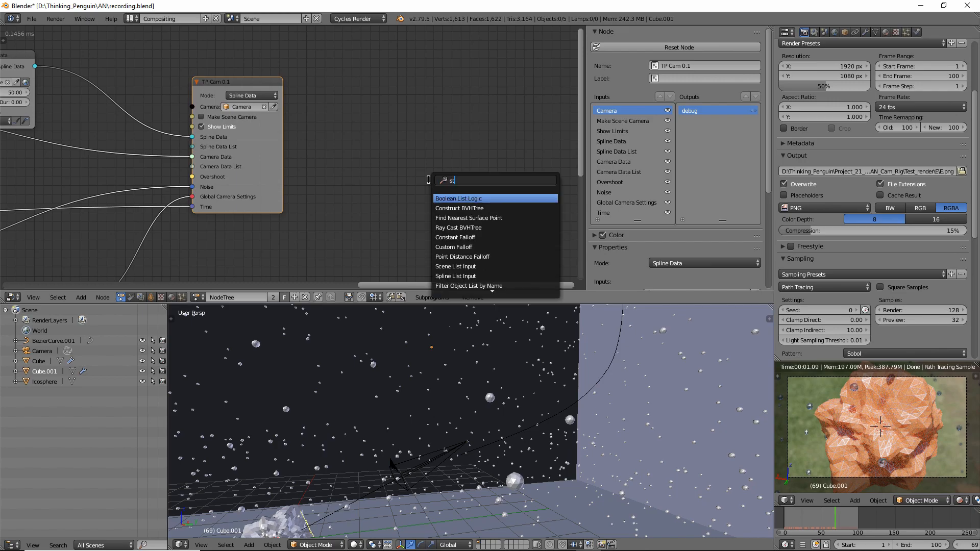
{"action": "type", "text": " key"}
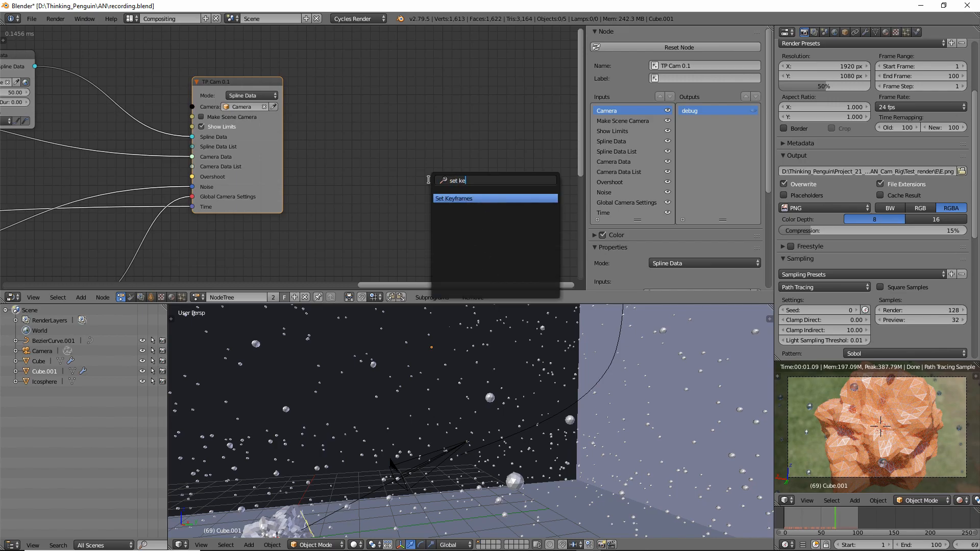
{"action": "key", "text": "Return"}
{"action": "left_click", "coordinate": [370, 99]}
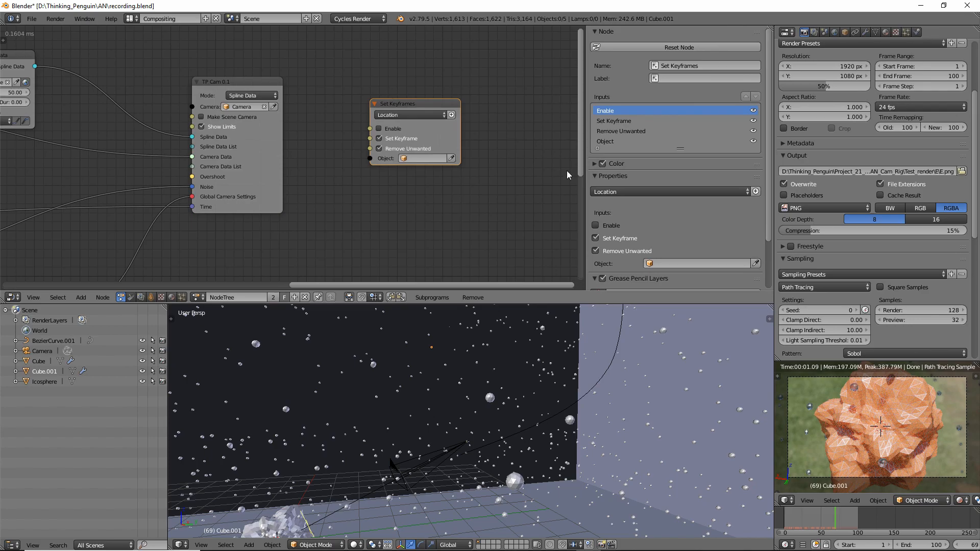
{"action": "right_click", "coordinate": [387, 466]}
{"action": "left_click", "coordinate": [452, 159]}
{"action": "scroll", "coordinate": [452, 215], "scroll_direction": "up", "scroll_amount": 2}
{"action": "middle_click_drag", "start_coordinate": [452, 216], "coordinate": [346, 207]}
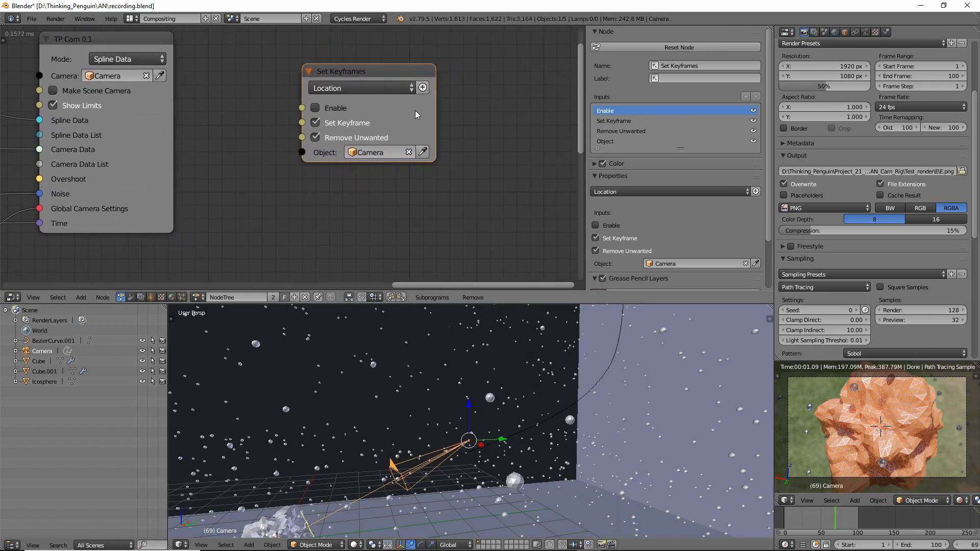
Step: Add the Location and Rotation paths to the Set Keyframes node and turn off Remove Unwanted
{"action": "left_click", "coordinate": [370, 87]}
{"action": "left_click", "coordinate": [423, 87]}
{"action": "left_click", "coordinate": [372, 88]}
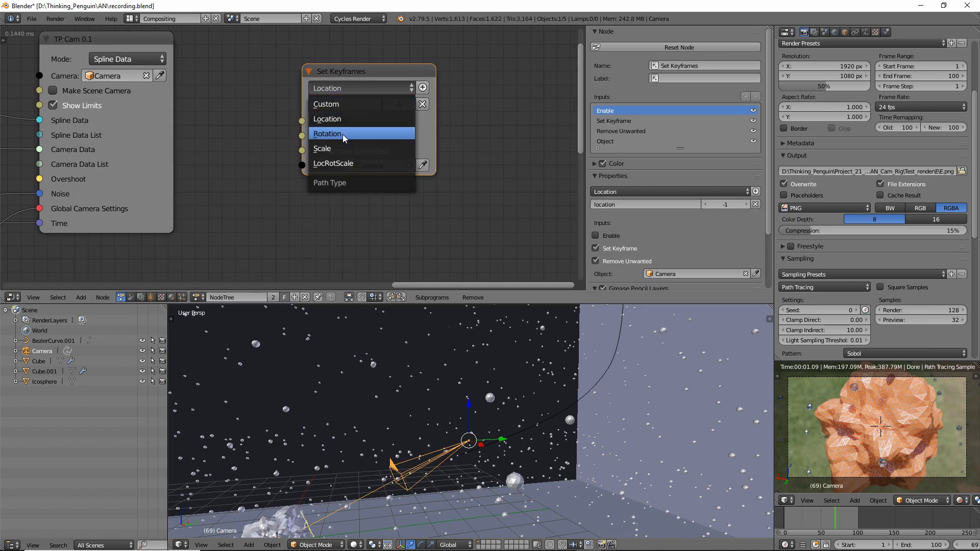
{"action": "left_click", "coordinate": [342, 133]}
{"action": "left_click", "coordinate": [423, 88]}
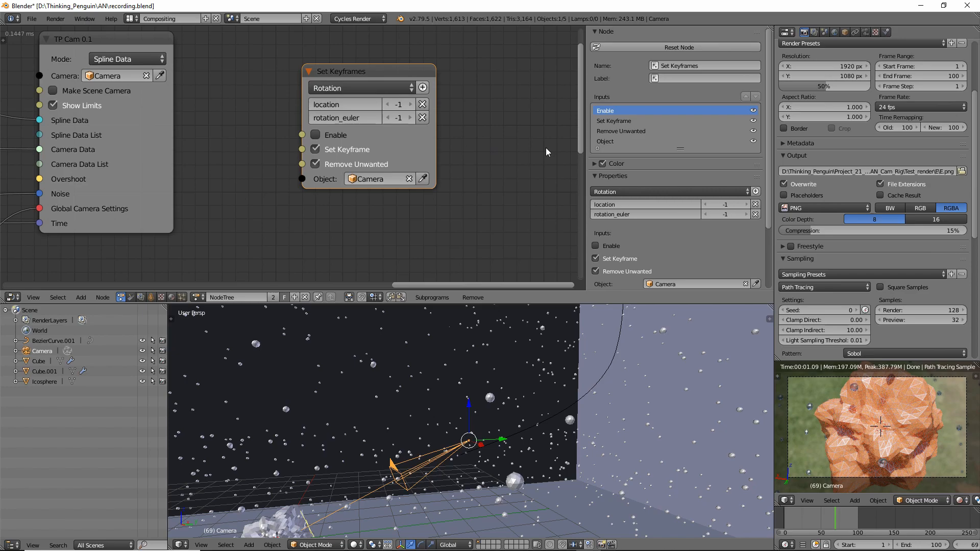
{"action": "left_click", "coordinate": [325, 167]}
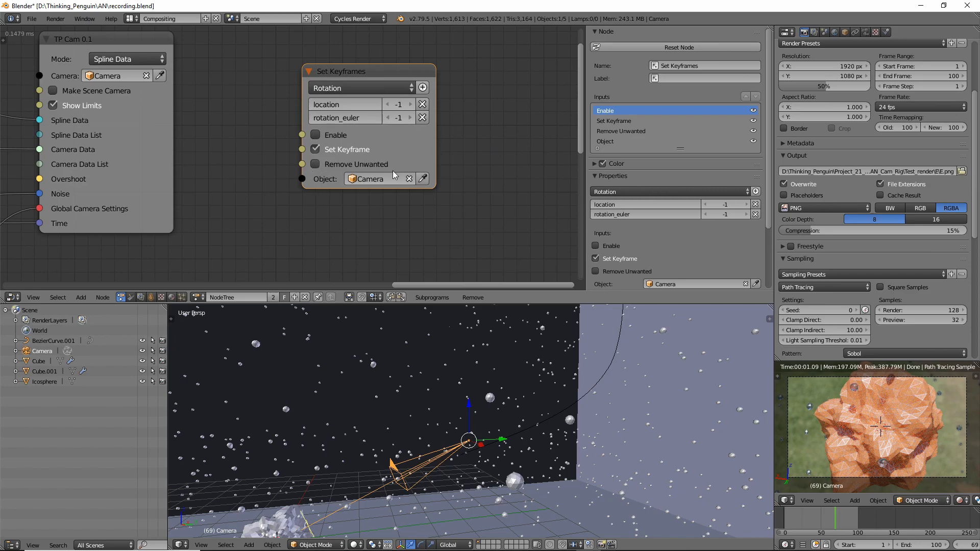
{"action": "scroll", "coordinate": [460, 154], "scroll_direction": "up", "scroll_amount": 2}
{"action": "middle_click_drag", "start_coordinate": [473, 127], "coordinate": [494, 134]}
{"action": "scroll", "coordinate": [470, 155], "scroll_direction": "down", "scroll_amount": 3}
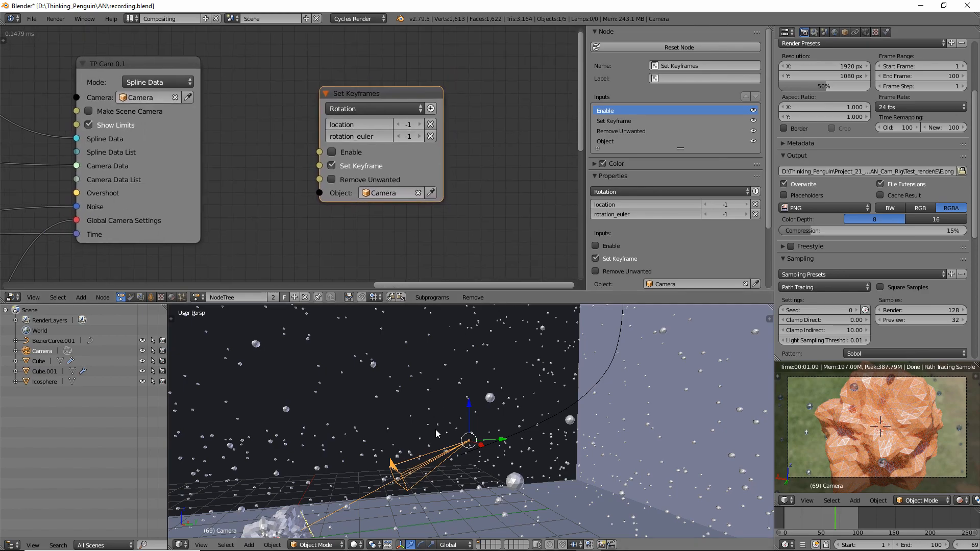
Step: Examine the camera's focal length, focus distance and aperture settings while scrubbing the timeline to frame 82
{"action": "left_click", "coordinate": [865, 32]}
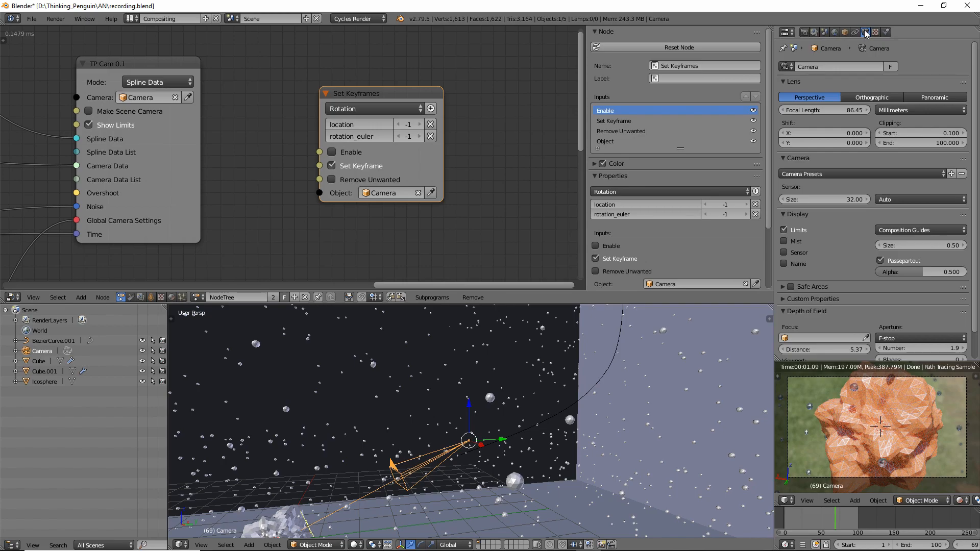
{"action": "scroll", "coordinate": [832, 280], "scroll_direction": "down", "scroll_amount": 2}
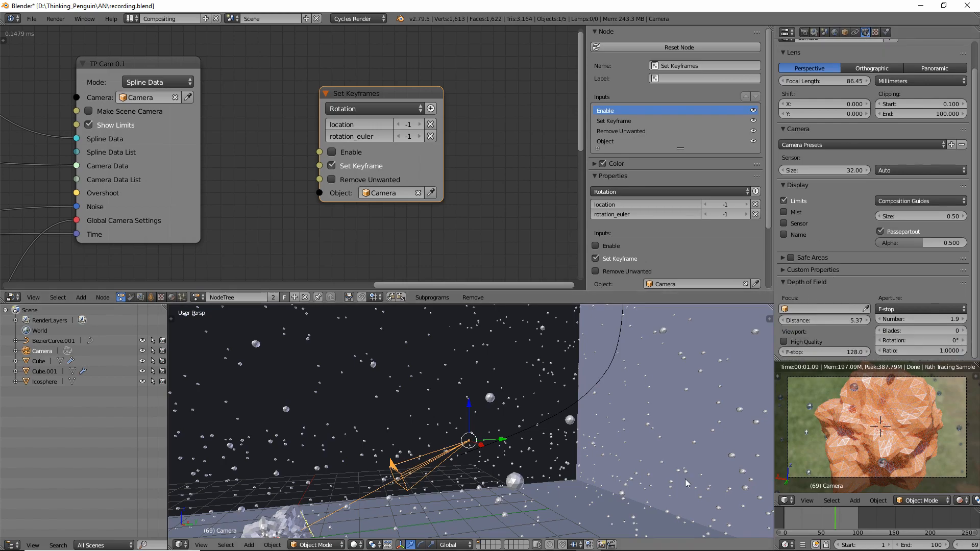
{"action": "mouse_move", "coordinate": [801, 514]}
{"action": "left_mouse_down"}
{"action": "mouse_move", "coordinate": [790, 515]}
{"action": "mouse_move", "coordinate": [806, 518]}
{"action": "left_mouse_up"}
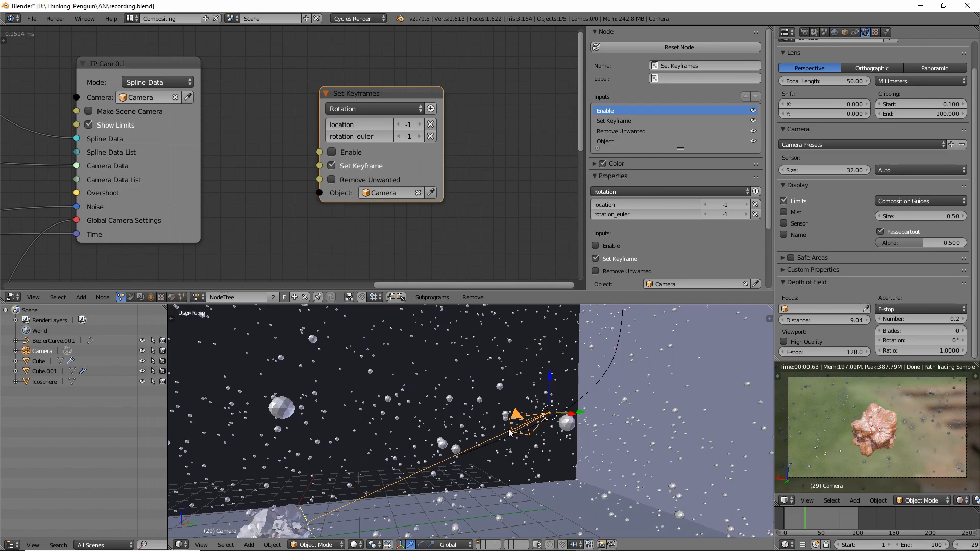
{"action": "left_click_drag", "start_coordinate": [797, 522], "coordinate": [842, 517]}
{"action": "scroll", "coordinate": [845, 224], "scroll_direction": "up", "scroll_amount": 2}
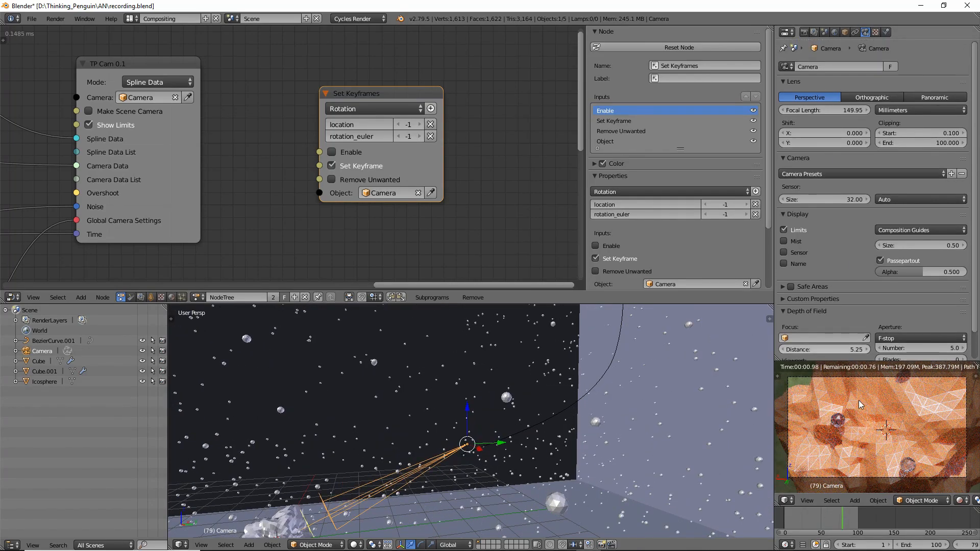
{"action": "mouse_move", "coordinate": [842, 521]}
{"action": "left_mouse_down"}
{"action": "mouse_move", "coordinate": [831, 524]}
{"action": "mouse_move", "coordinate": [862, 523]}
{"action": "mouse_move", "coordinate": [834, 523]}
{"action": "mouse_move", "coordinate": [844, 522]}
{"action": "left_mouse_up"}
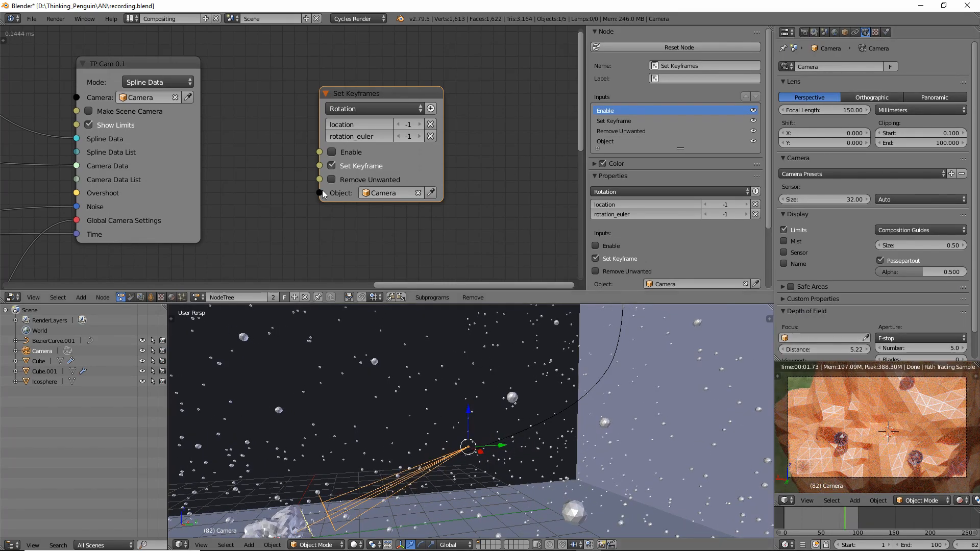
Step: Add a custom path to the Set Keyframes node for the camera's focal length, entered as data.lens
{"action": "mouse_move", "coordinate": [461, 158]}
{"action": "middle_mouse_down"}
{"action": "mouse_move", "coordinate": [442, 127]}
{"action": "mouse_move", "coordinate": [463, 148]}
{"action": "middle_mouse_up"}
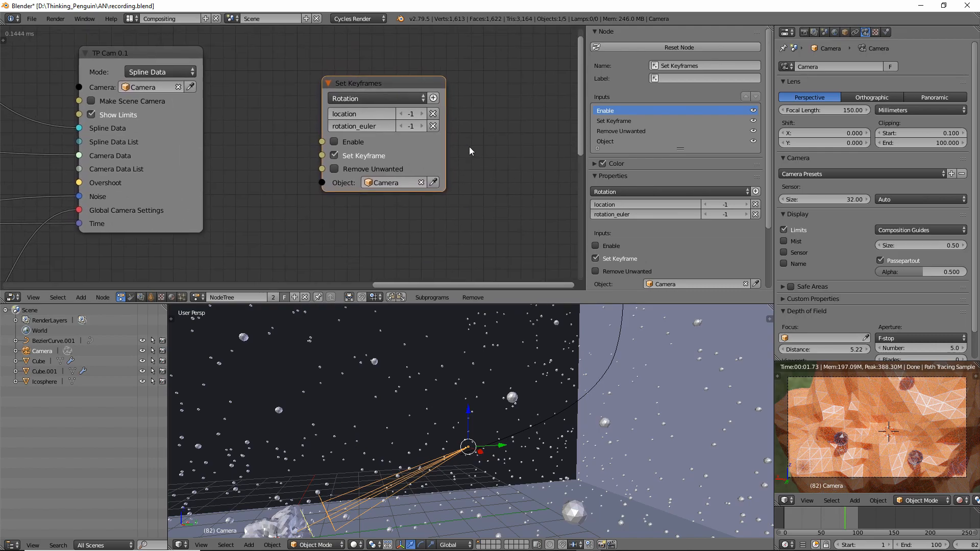
{"action": "left_click", "coordinate": [345, 97]}
{"action": "left_click", "coordinate": [360, 115]}
{"action": "left_click", "coordinate": [434, 97]}
{"action": "double_click", "coordinate": [357, 138]}
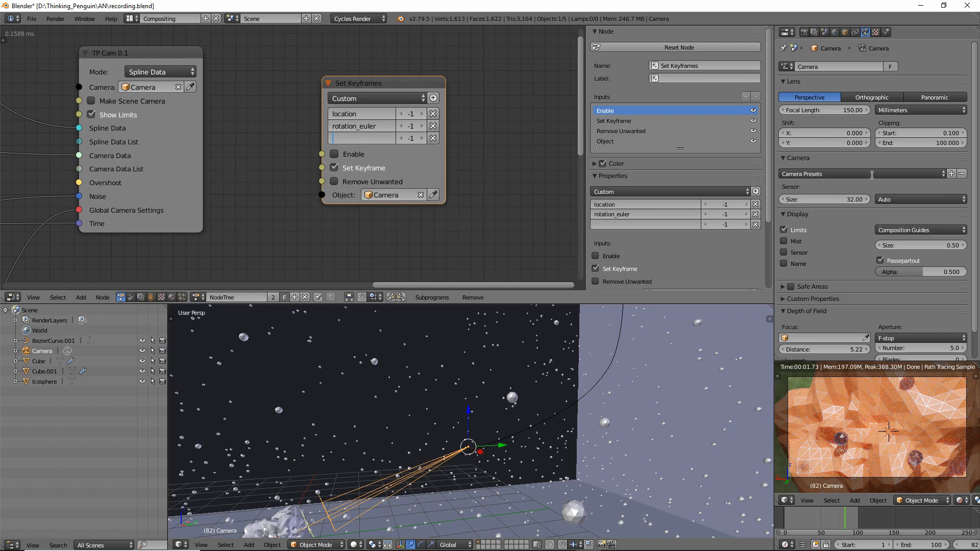
{"action": "right_click", "coordinate": [825, 110]}
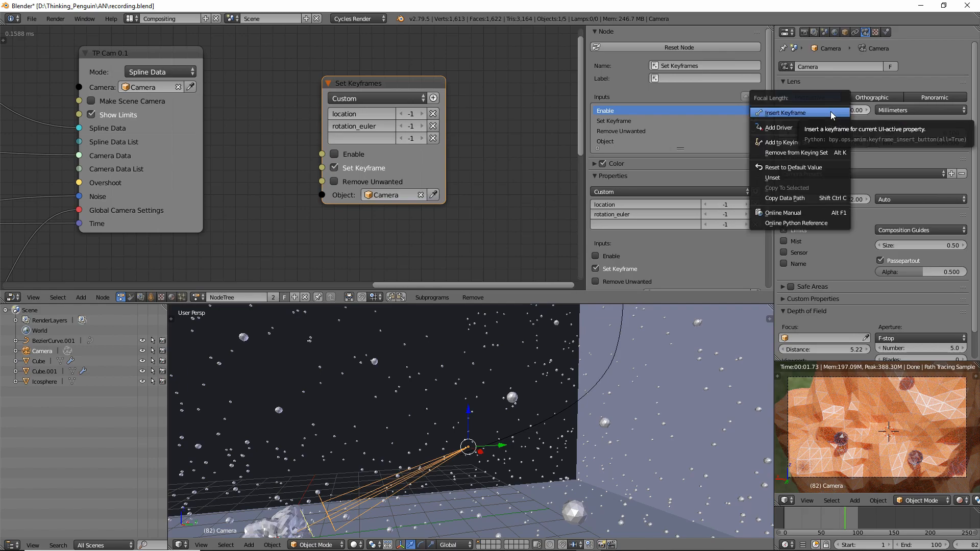
{"action": "left_click", "coordinate": [794, 200]}
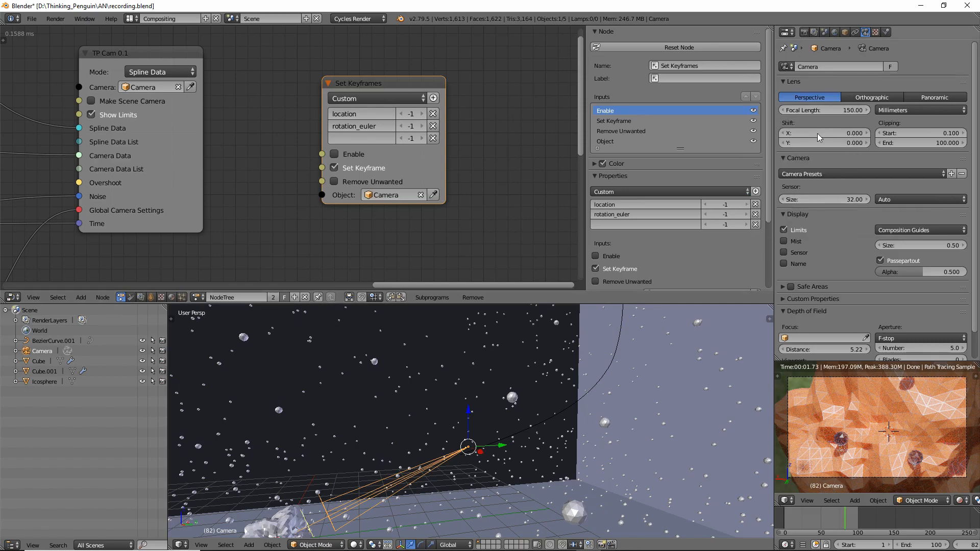
{"action": "left_click", "coordinate": [345, 138]}
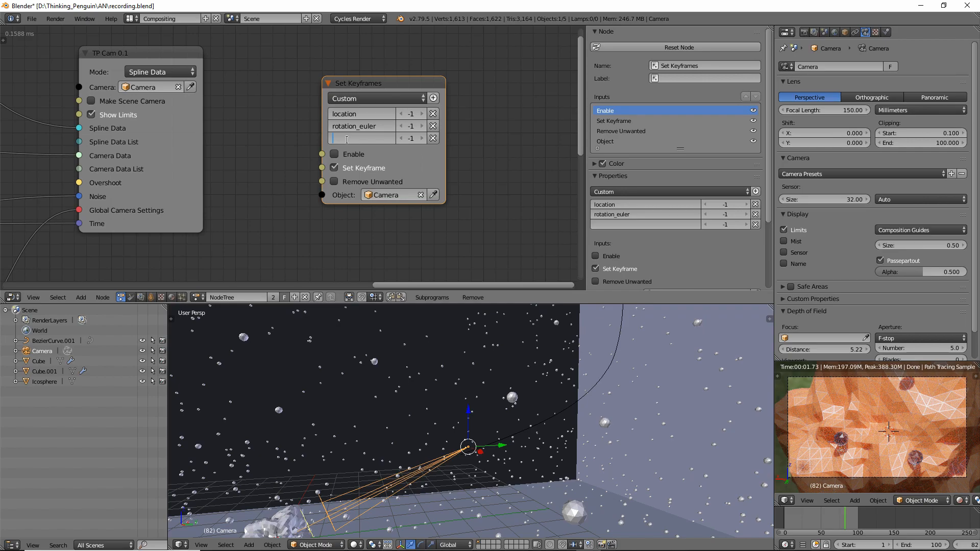
{"action": "type", "text": "data.lens"}
{"action": "key", "text": "Return"}
Step: Add another custom path for the camera's focus distance, using its copied data path to form data.dof_distance
{"action": "left_click", "coordinate": [437, 98]}
{"action": "scroll", "coordinate": [870, 262], "scroll_direction": "down", "scroll_amount": 2}
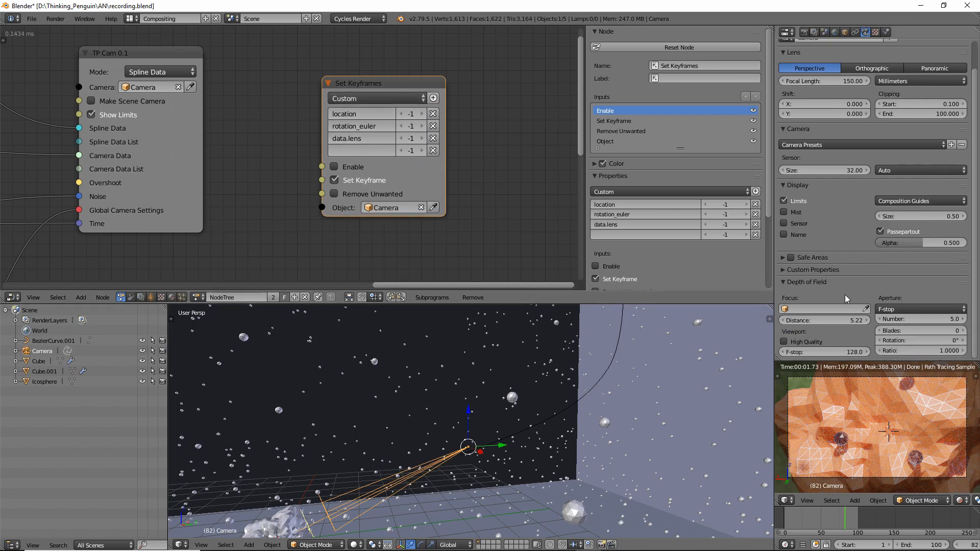
{"action": "right_click", "coordinate": [816, 321]}
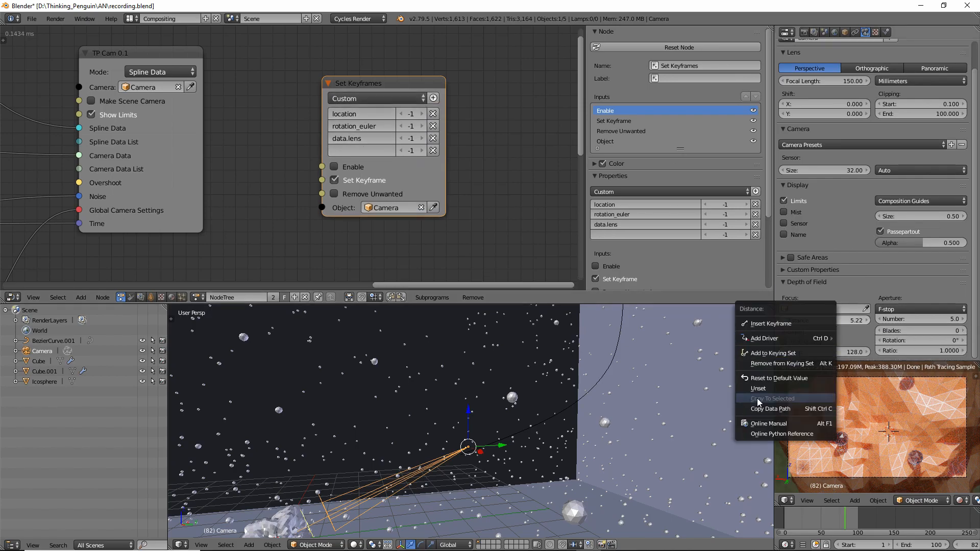
{"action": "left_click", "coordinate": [773, 409]}
{"action": "left_click", "coordinate": [354, 150]}
{"action": "type", "text": "data."}
{"action": "type", "text": "dof_distance"}
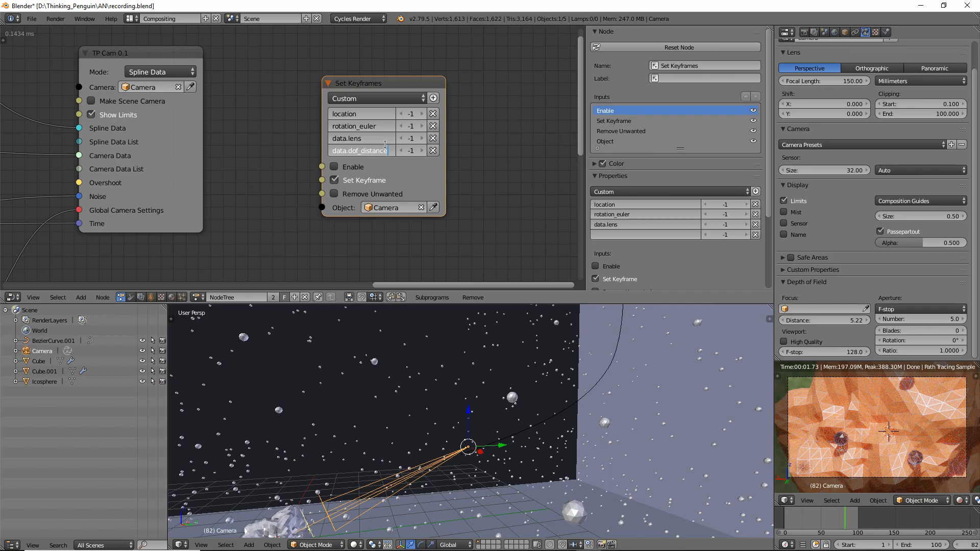
{"action": "key", "text": "Return"}
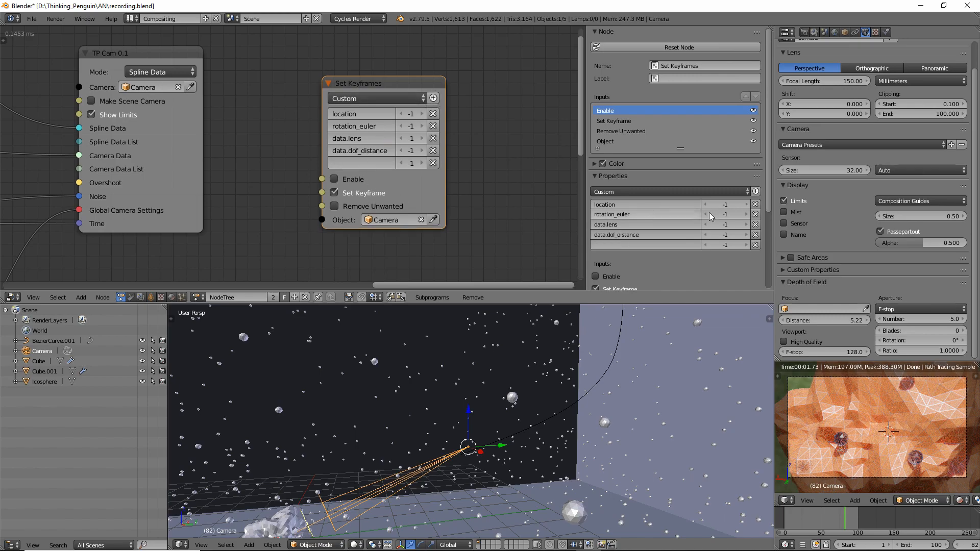
Step: Add the custom path data.cycles.aperture_fstop for the aperture number, and widen the Set Keyframes node to fit the full path
{"action": "right_click", "coordinate": [898, 319]}
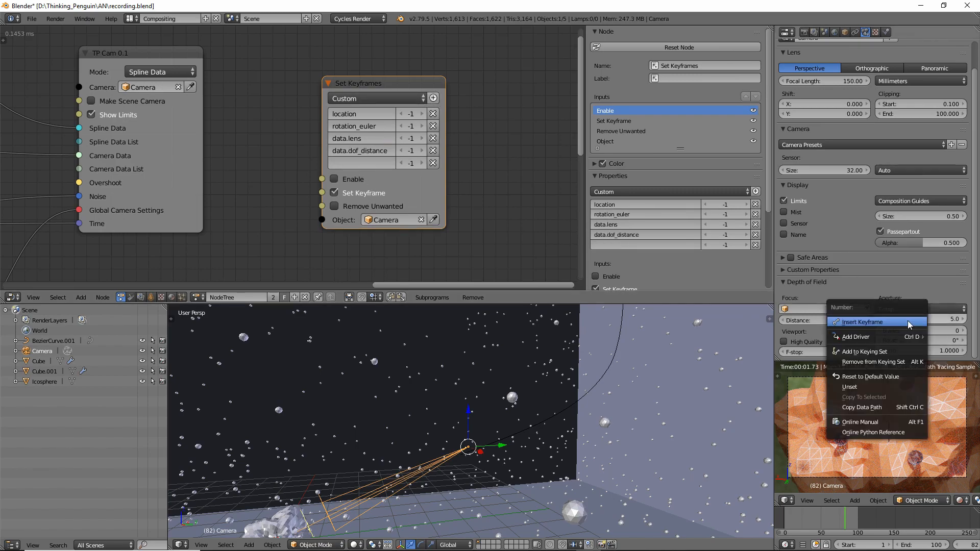
{"action": "left_click", "coordinate": [355, 162]}
{"action": "type", "text": "data"}
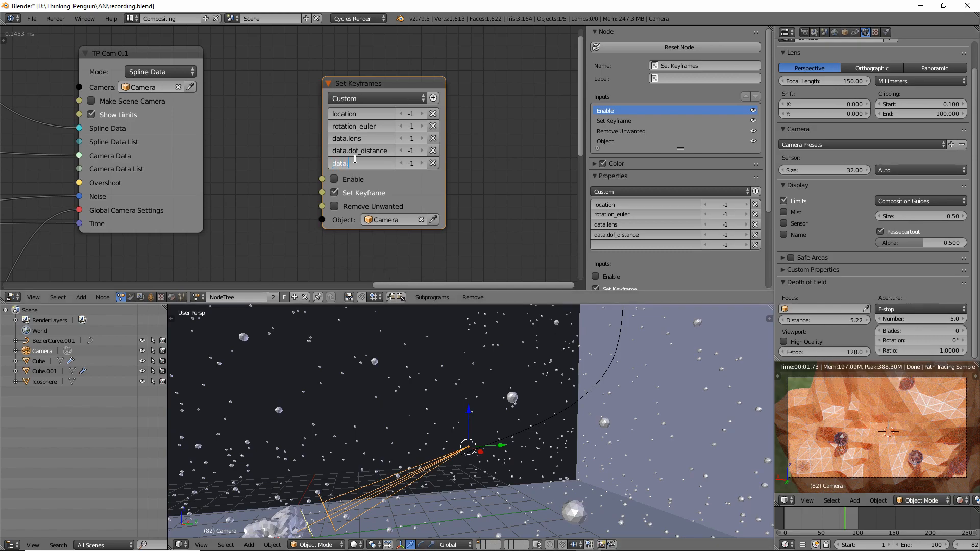
{"action": "type", "text": "."}
{"action": "type", "text": "cycles.aperture_fstop"}
{"action": "key", "text": "Return"}
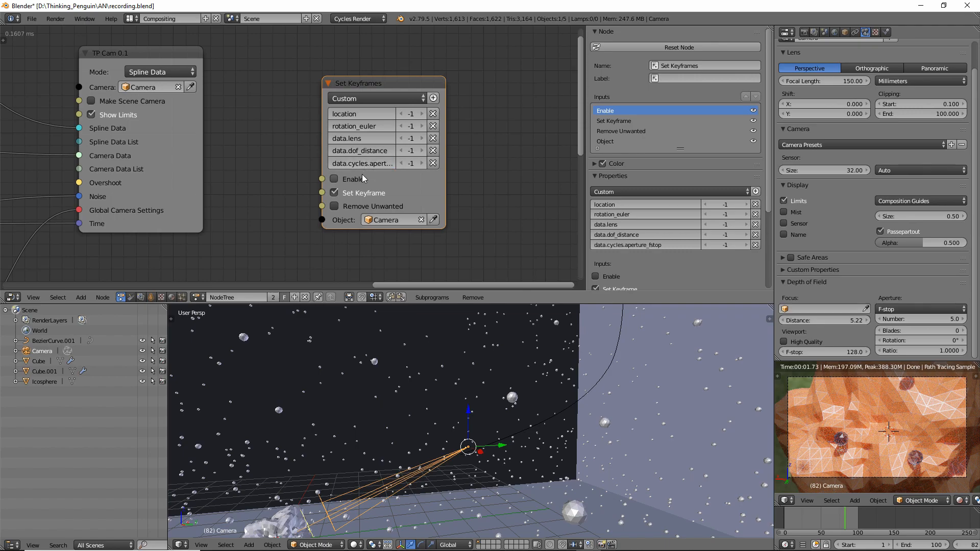
{"action": "left_click_drag", "start_coordinate": [445, 180], "coordinate": [503, 180]}
{"action": "left_click_drag", "start_coordinate": [404, 76], "coordinate": [396, 56]}
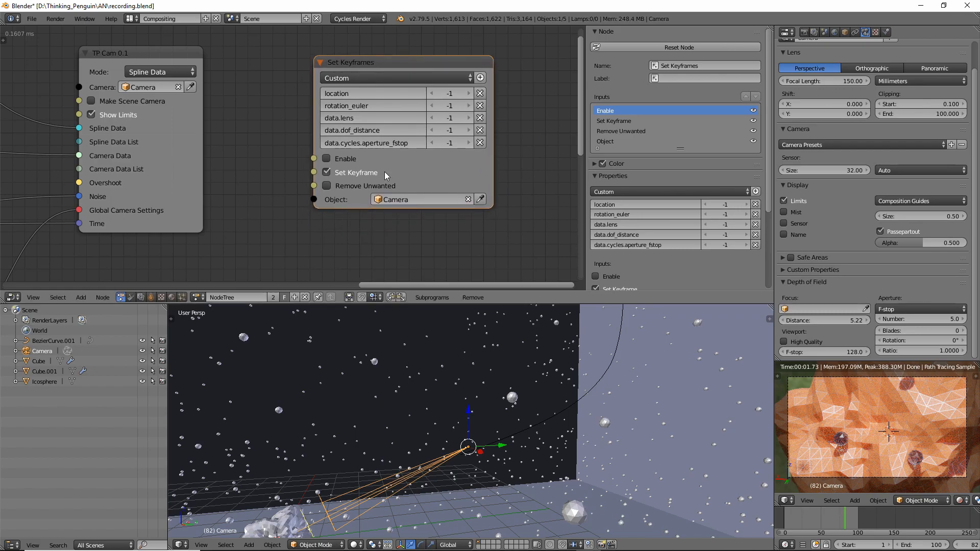
Step: Enable the Set Keyframes node and play the animation to record the camera's keyframes, stopping playback at frame 82
{"action": "left_click", "coordinate": [327, 158]}
{"action": "key", "text": "alt+a"}
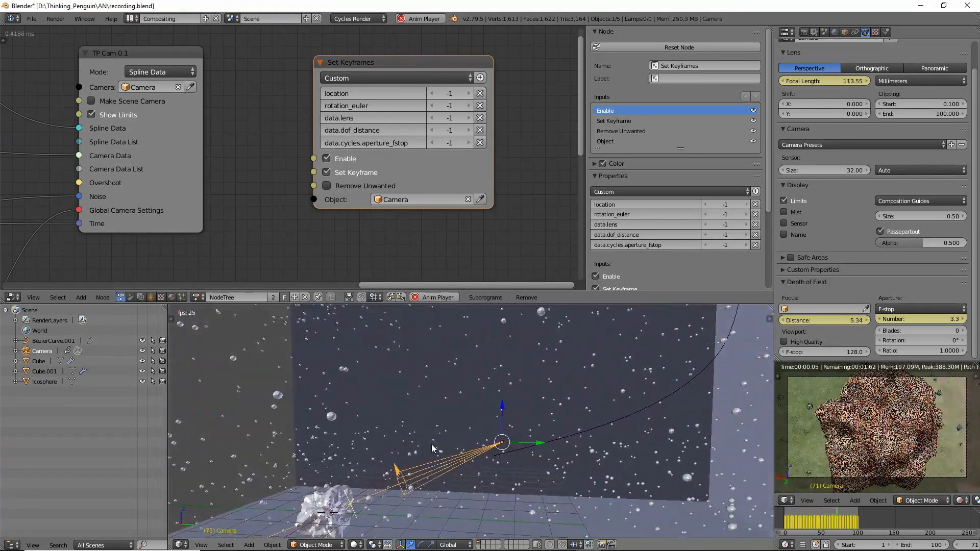
{"action": "key", "text": "alt+a"}
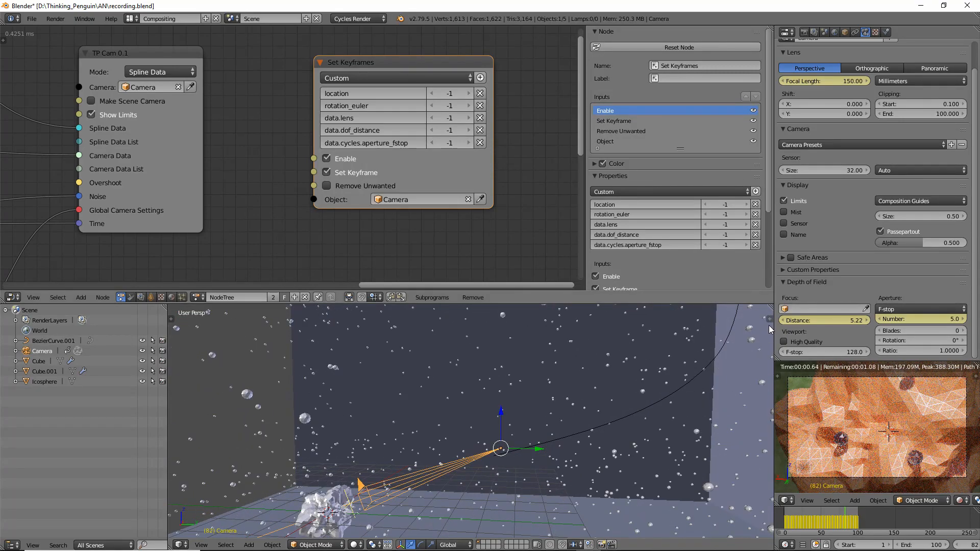
Step: Display the camera's transform properties and check which location, rotation, lens and depth of field values are keyframed
{"action": "key", "text": "n"}
{"action": "scroll", "coordinate": [714, 361], "scroll_direction": "down", "scroll_amount": 5}
{"action": "scroll", "coordinate": [714, 362], "scroll_direction": "up", "scroll_amount": 4}
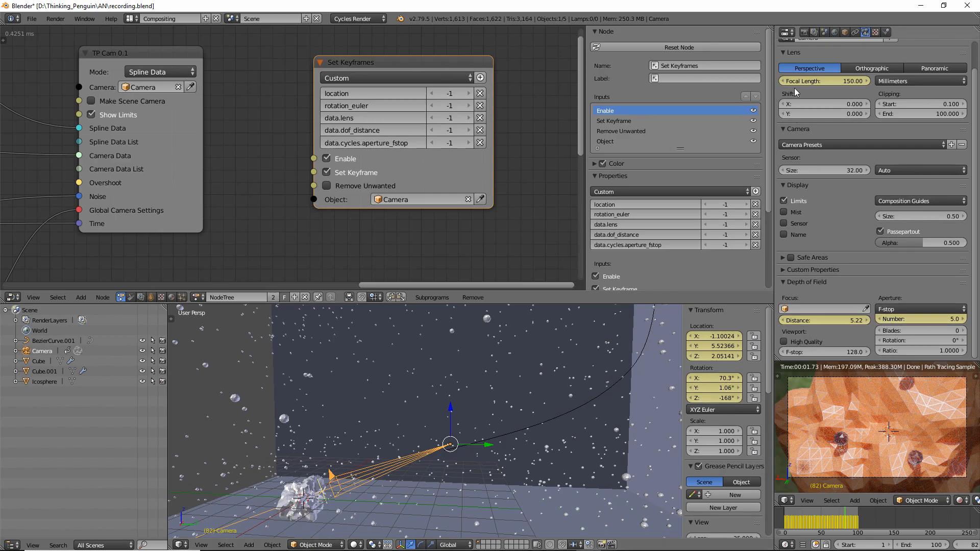
{"action": "middle_click_drag", "start_coordinate": [481, 489], "coordinate": [512, 447]}
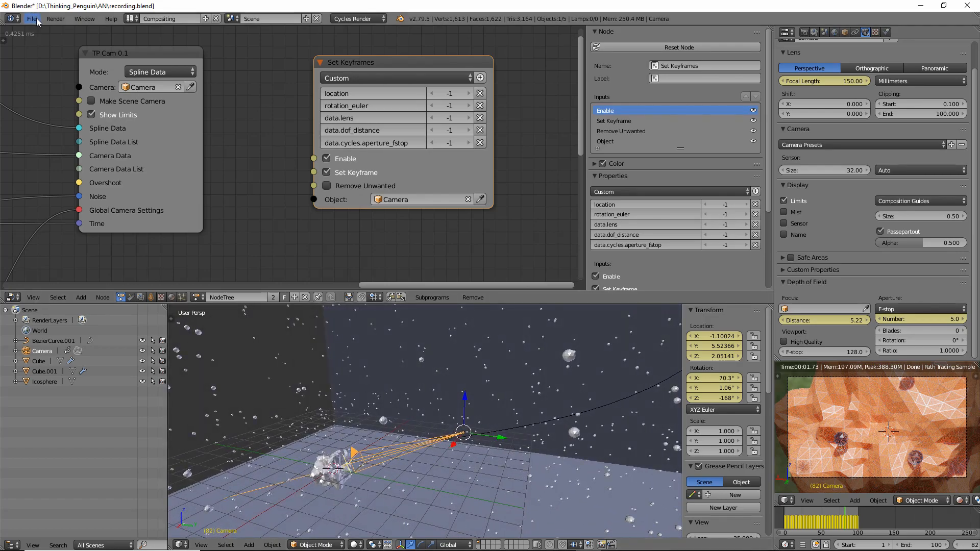
Step: Save the scene as recording.blend in the New Folder directory inside AN
{"action": "left_click", "coordinate": [32, 18]}
{"action": "left_click", "coordinate": [51, 108]}
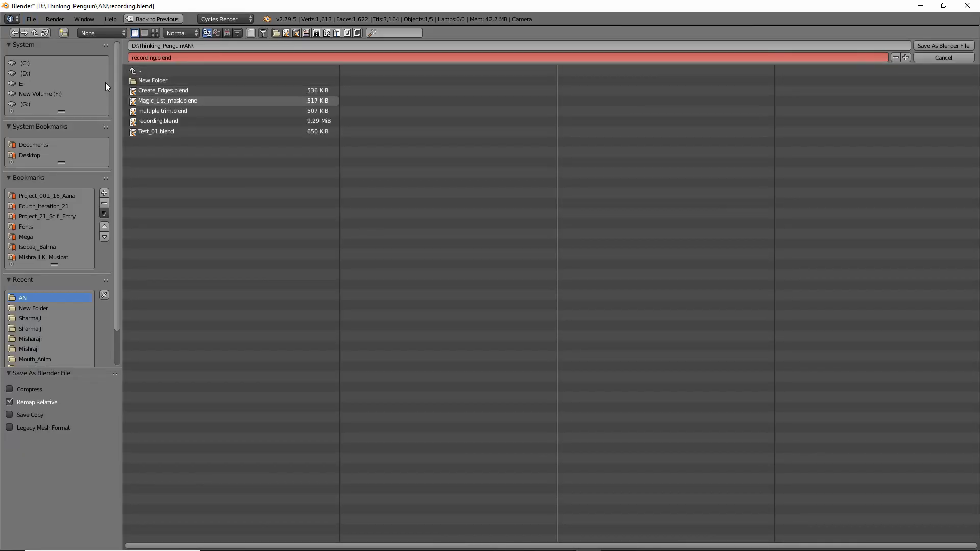
{"action": "left_click", "coordinate": [147, 80]}
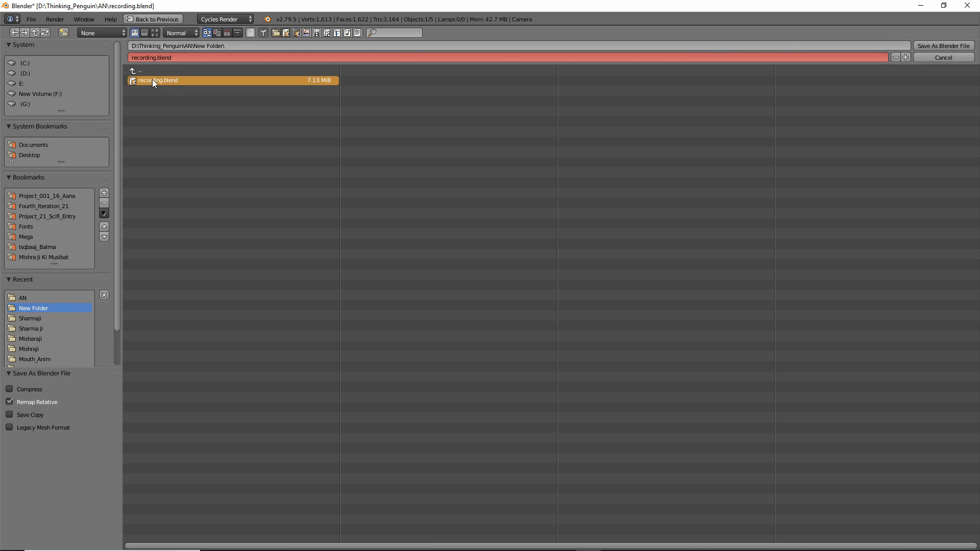
{"action": "left_click", "coordinate": [944, 46]}
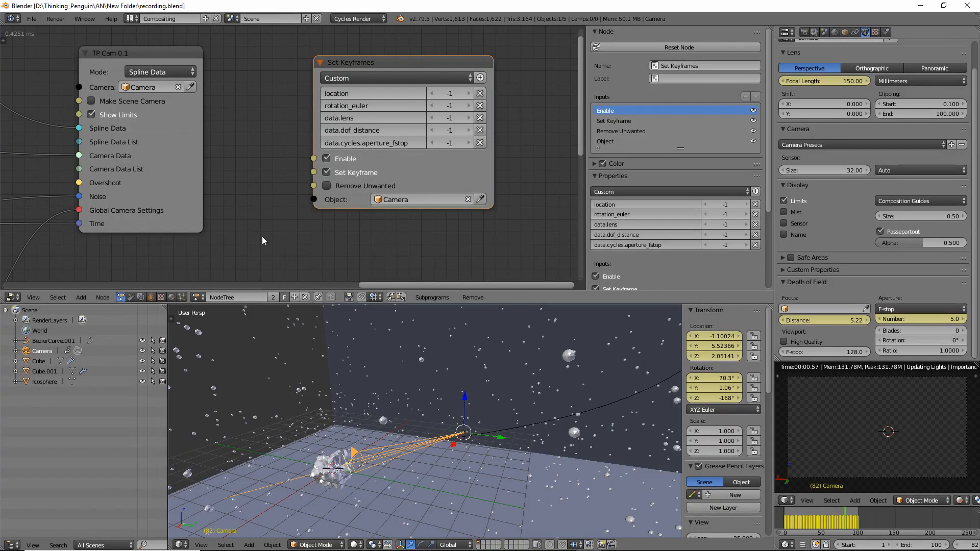
Step: Switch the camera view from rendered to solid shading
{"action": "scroll", "coordinate": [338, 246], "scroll_direction": "down", "scroll_amount": 1}
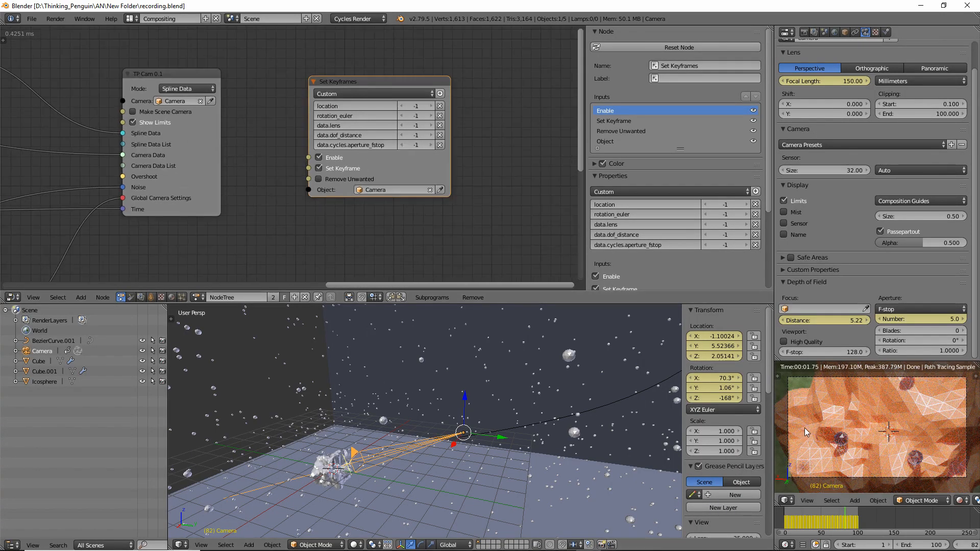
{"action": "key", "text": "shift+z"}
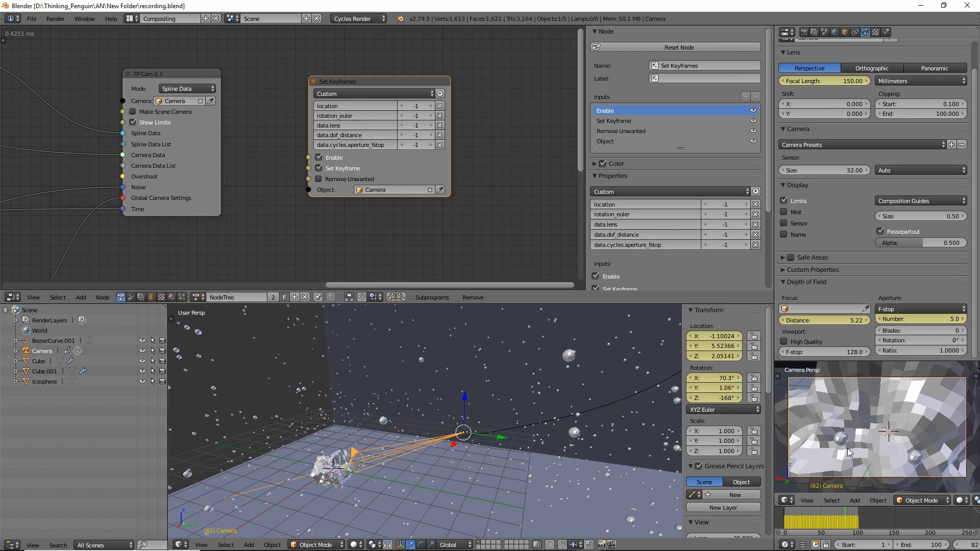
Step: Save over recording.blend and delete every node from the Animation Nodes tree
{"action": "key", "text": "ctrl+s"}
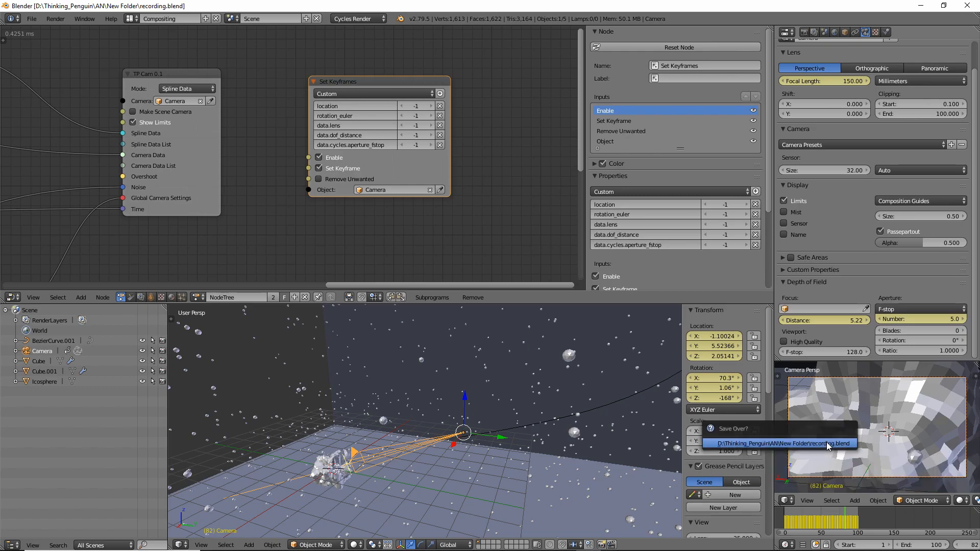
{"action": "left_click", "coordinate": [827, 446]}
{"action": "middle_click_drag", "start_coordinate": [278, 235], "coordinate": [329, 231]}
{"action": "key", "text": "a"}
{"action": "key", "text": "a"}
{"action": "key", "text": "x"}
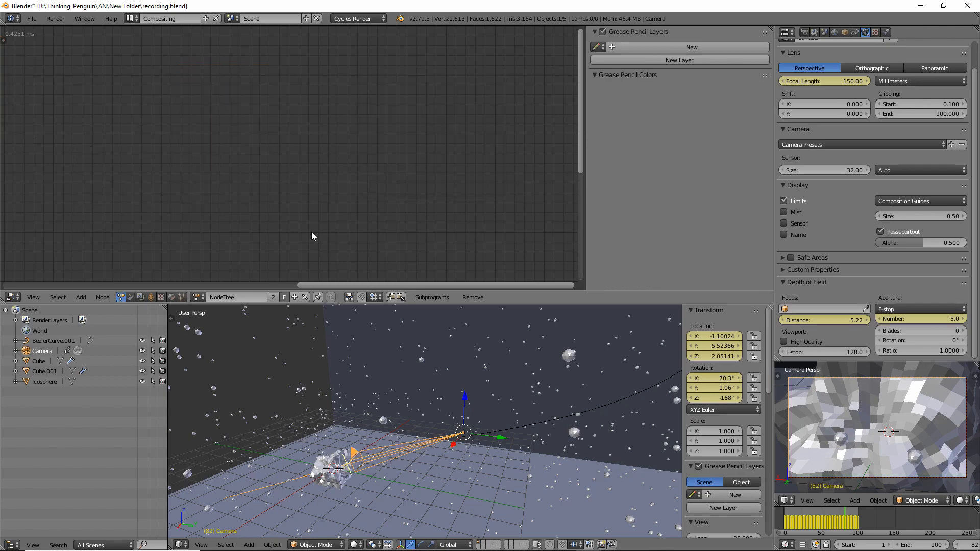
Step: Switch to the Default screen layout and show the camera view at frame 0
{"action": "left_click", "coordinate": [130, 18]}
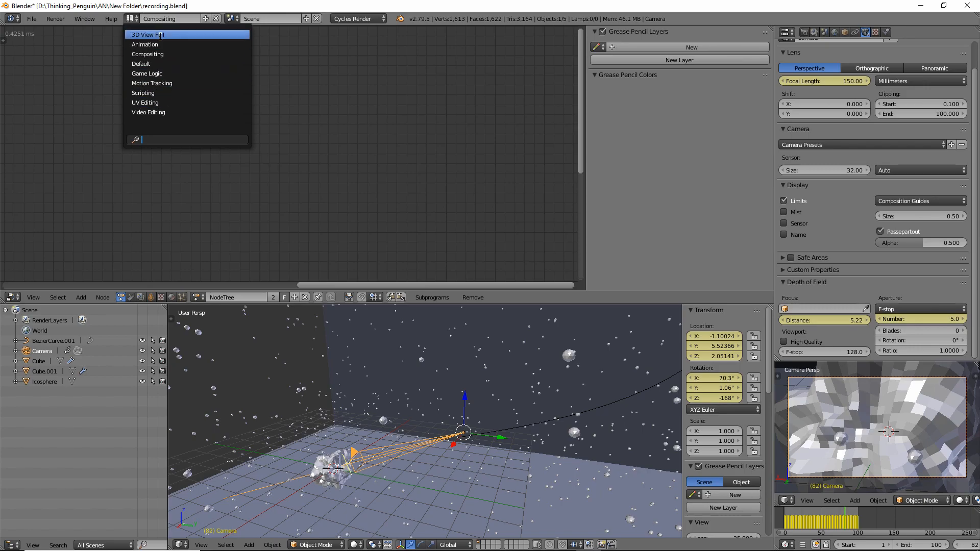
{"action": "left_click", "coordinate": [150, 64]}
{"action": "key", "text": "KP_0"}
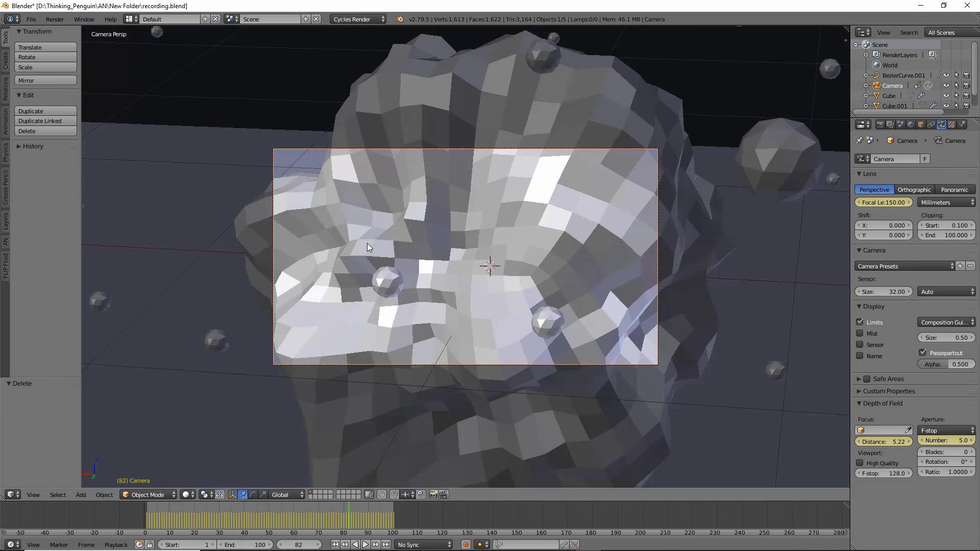
{"action": "scroll", "coordinate": [688, 302], "scroll_direction": "up", "scroll_amount": 4}
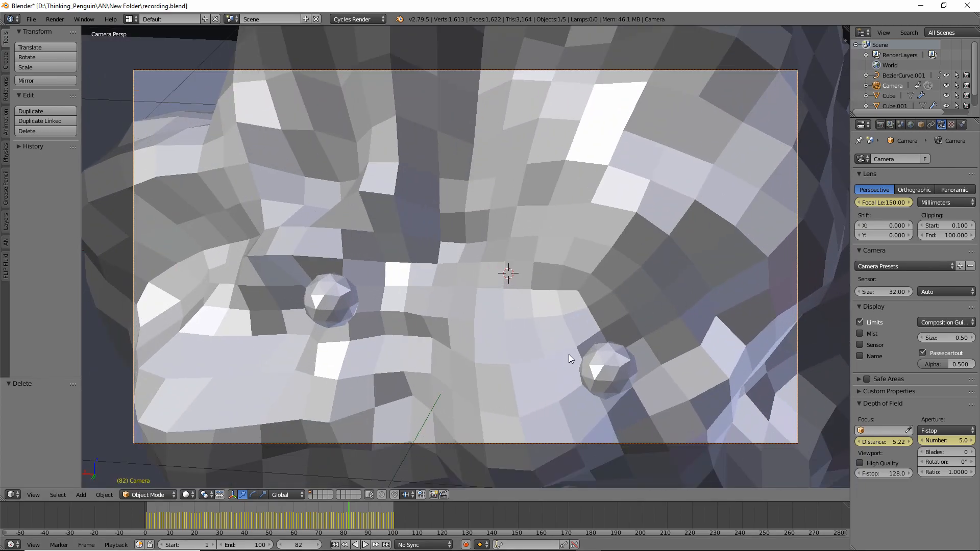
{"action": "left_click", "coordinate": [112, 503]}
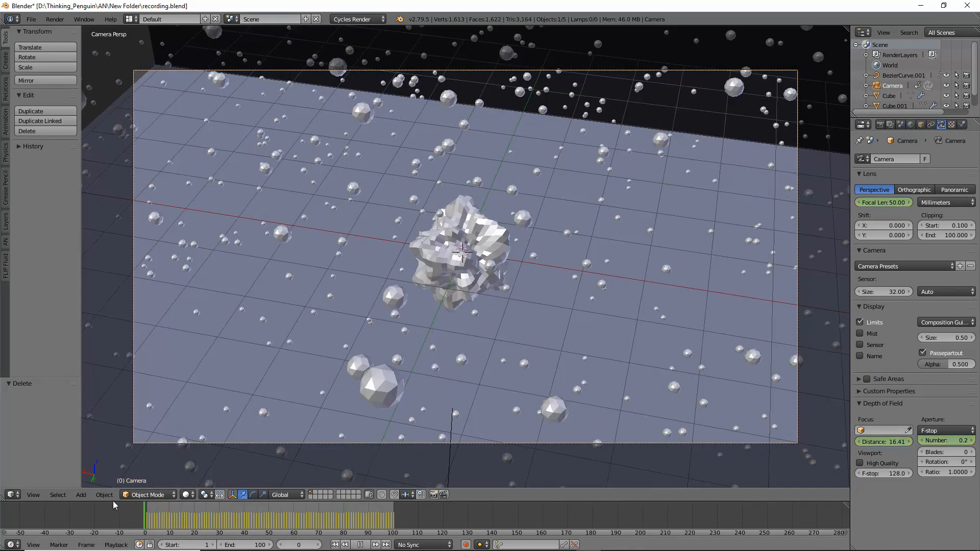
Step: Save over recording.blend again and close Blender 2.79
{"action": "key", "text": "ctrl+s"}
{"action": "left_click", "coordinate": [396, 332]}
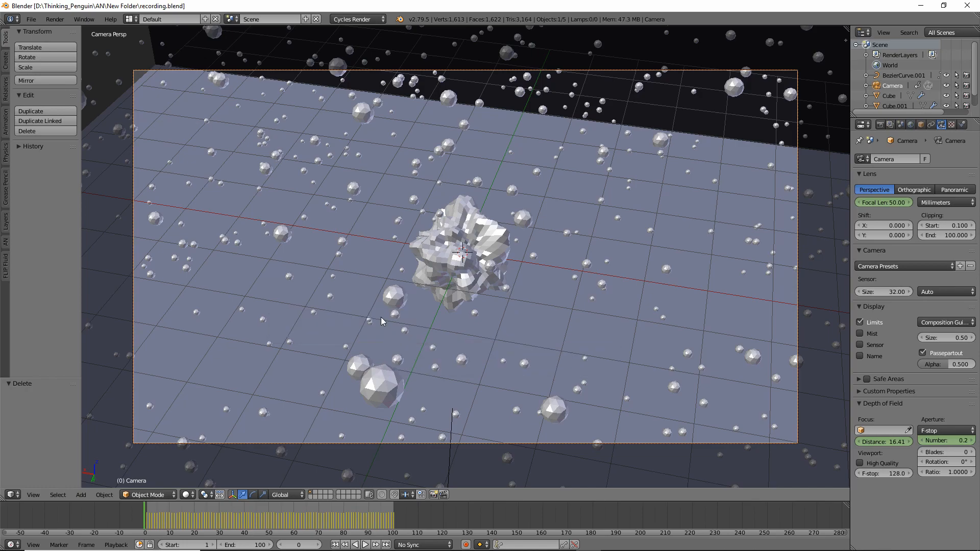
{"action": "left_click", "coordinate": [966, 5]}
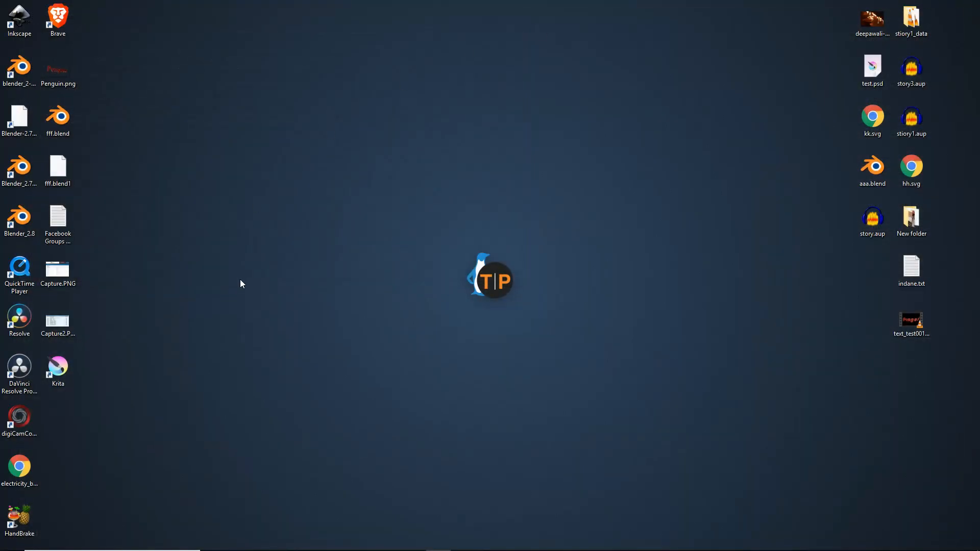
Step: Launch Blender 2.8 maximized and open recording.blend from New Folder with Load UI disabled
{"action": "left_click", "coordinate": [22, 225]}
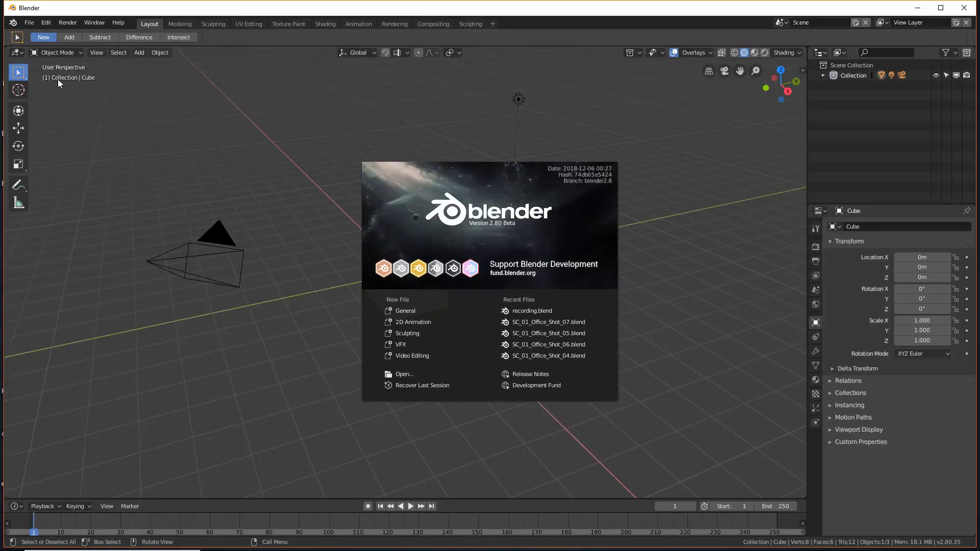
{"action": "double_click", "coordinate": [135, 9]}
{"action": "left_click", "coordinate": [27, 19]}
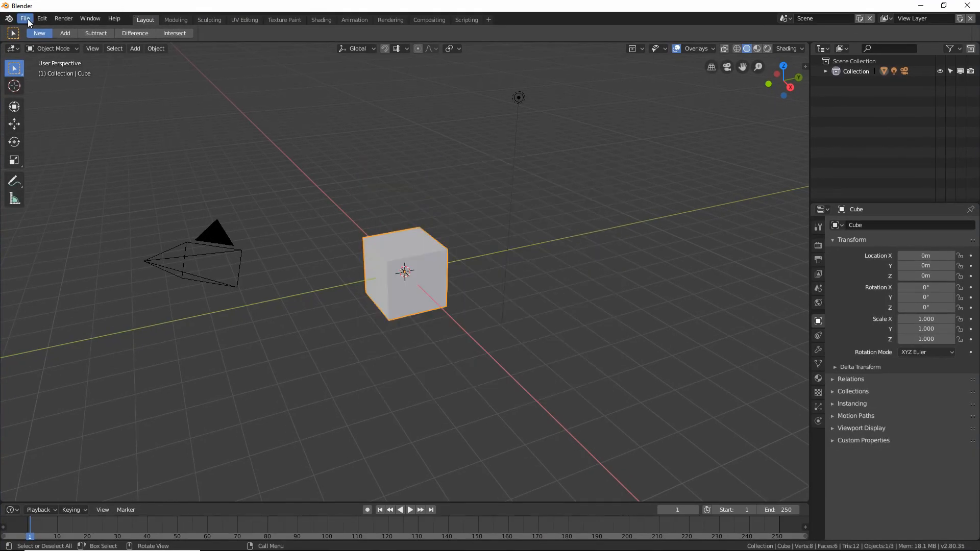
{"action": "left_click", "coordinate": [28, 19]}
{"action": "left_click", "coordinate": [63, 40]}
{"action": "left_click", "coordinate": [167, 96]}
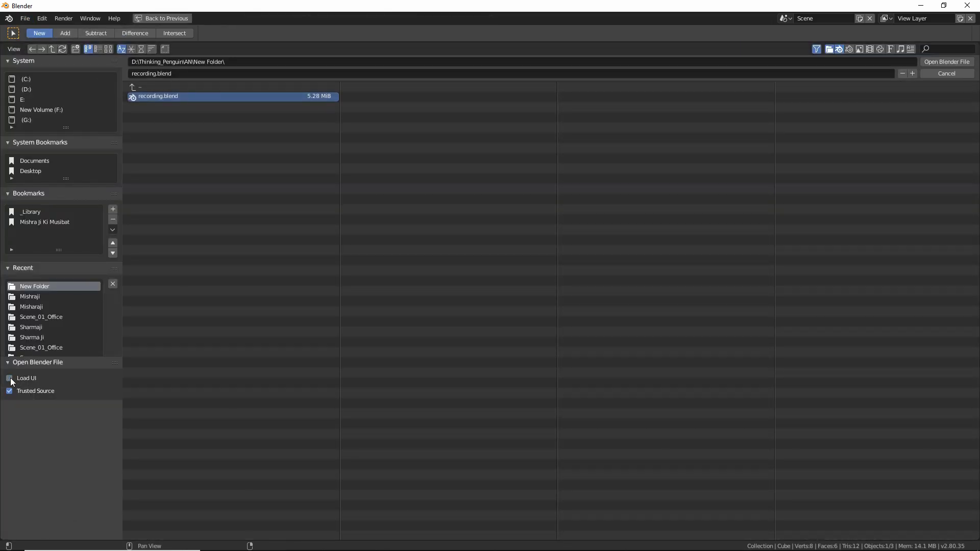
{"action": "left_click", "coordinate": [932, 59]}
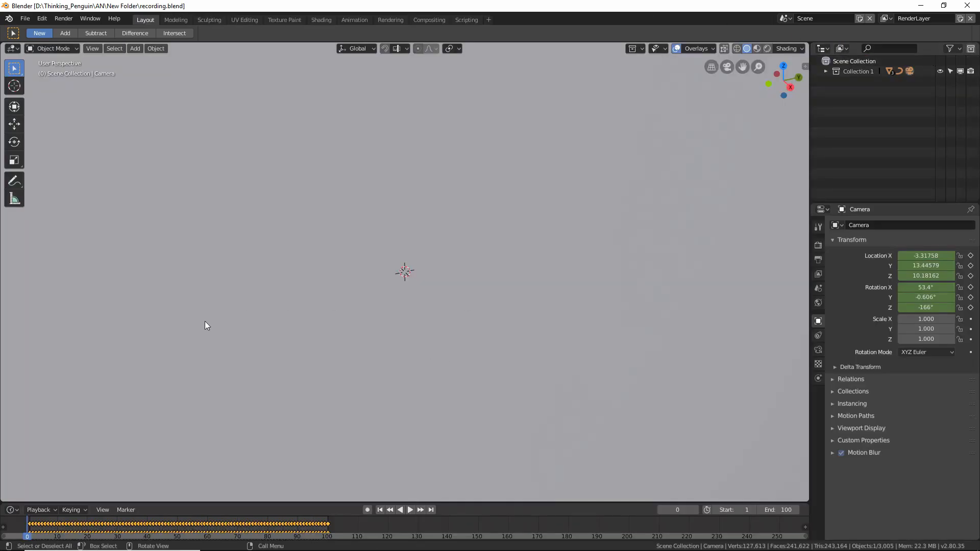
Step: Look through the camera and preview the recorded keyframe animation, stopping at frame 75
{"action": "middle_click_drag", "start_coordinate": [361, 255], "coordinate": [428, 272]}
{"action": "key", "text": "KP_0"}
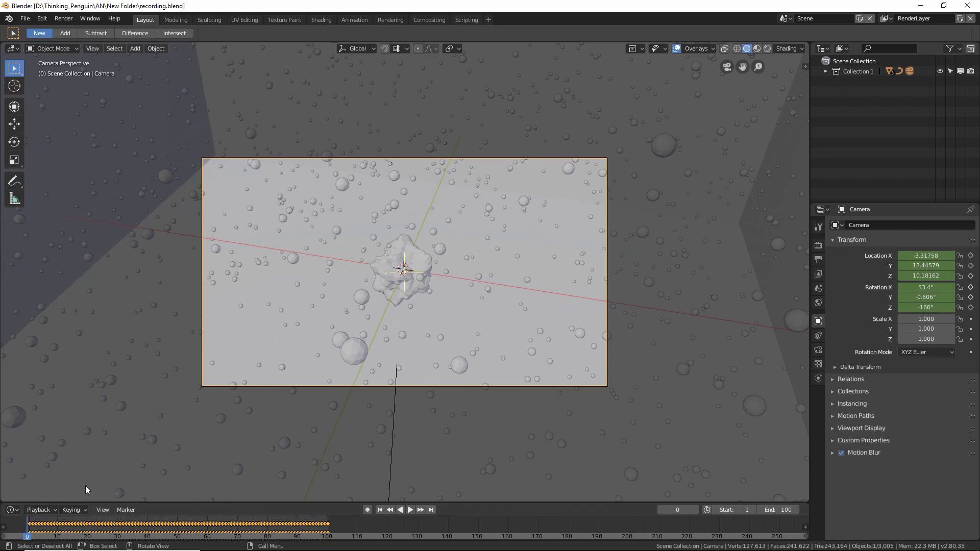
{"action": "key", "text": "space"}
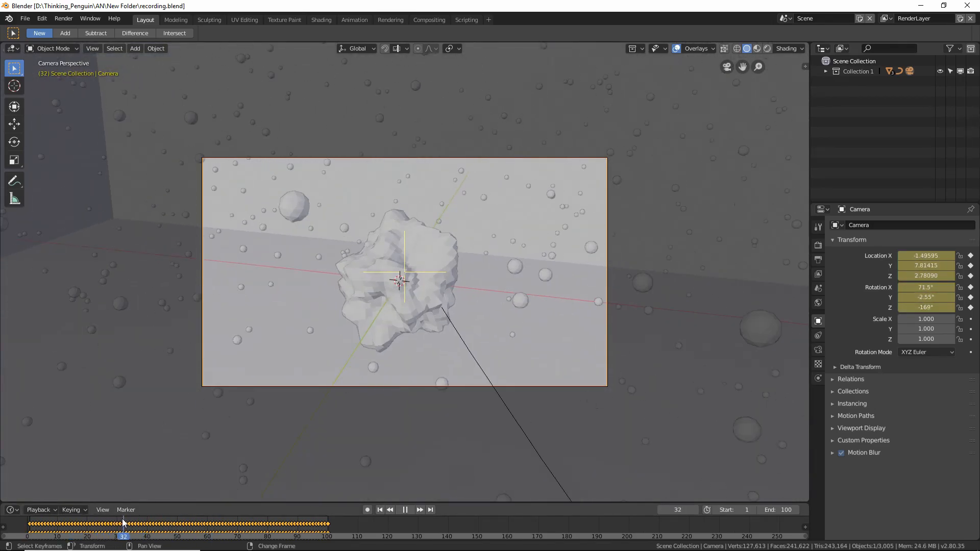
{"action": "mouse_move", "coordinate": [257, 521]}
{"action": "right_mouse_down"}
{"action": "mouse_move", "coordinate": [303, 522]}
{"action": "mouse_move", "coordinate": [254, 521]}
{"action": "right_mouse_up"}
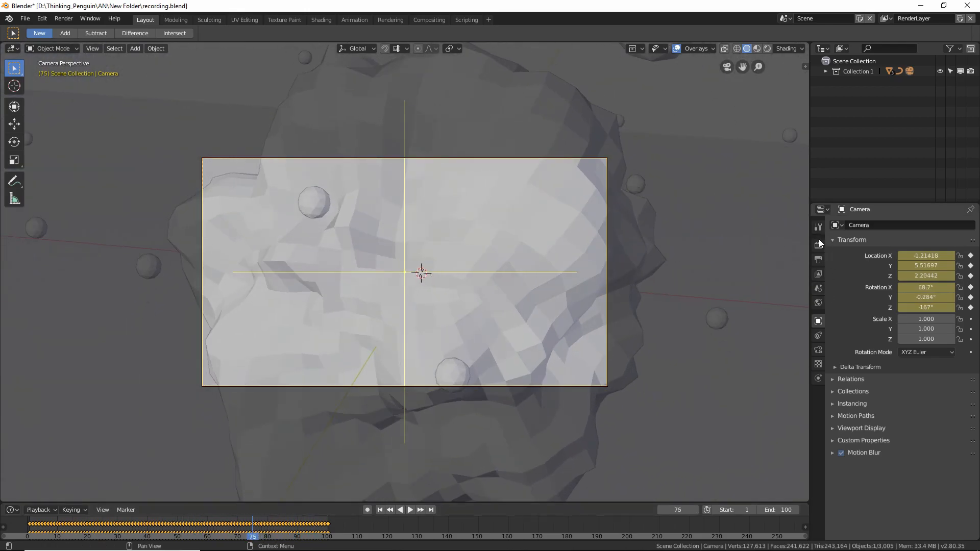
Step: Check the camera's keyframed focal length, focus distance, aperture and transform values while scrubbing the timeline to frame 72
{"action": "left_click", "coordinate": [817, 247]}
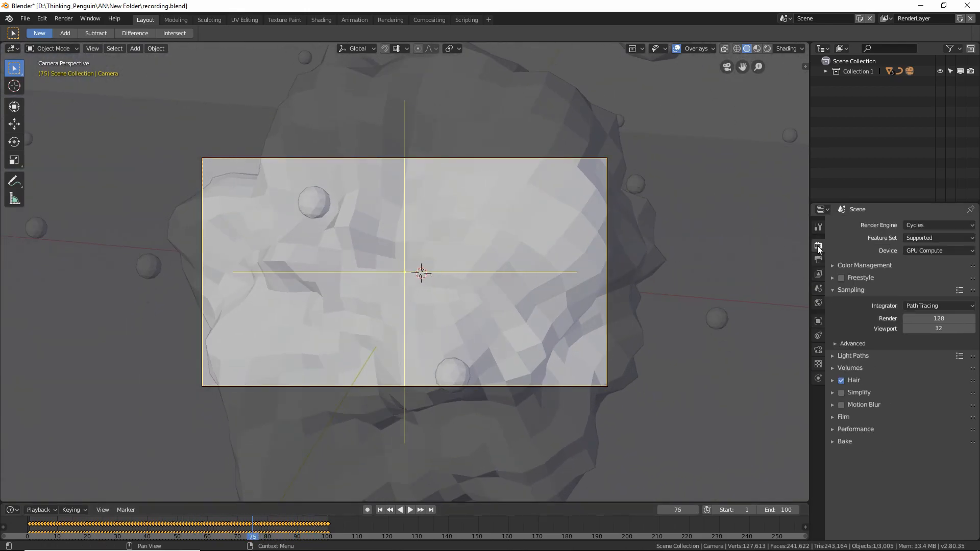
{"action": "left_click", "coordinate": [815, 349]}
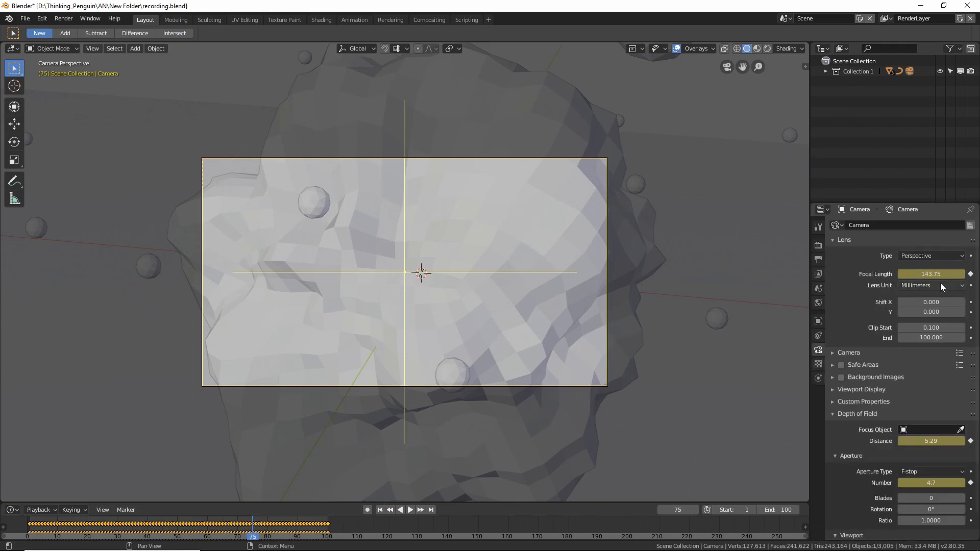
{"action": "left_click", "coordinate": [802, 67]}
{"action": "right_click_drag", "start_coordinate": [179, 525], "coordinate": [226, 534]}
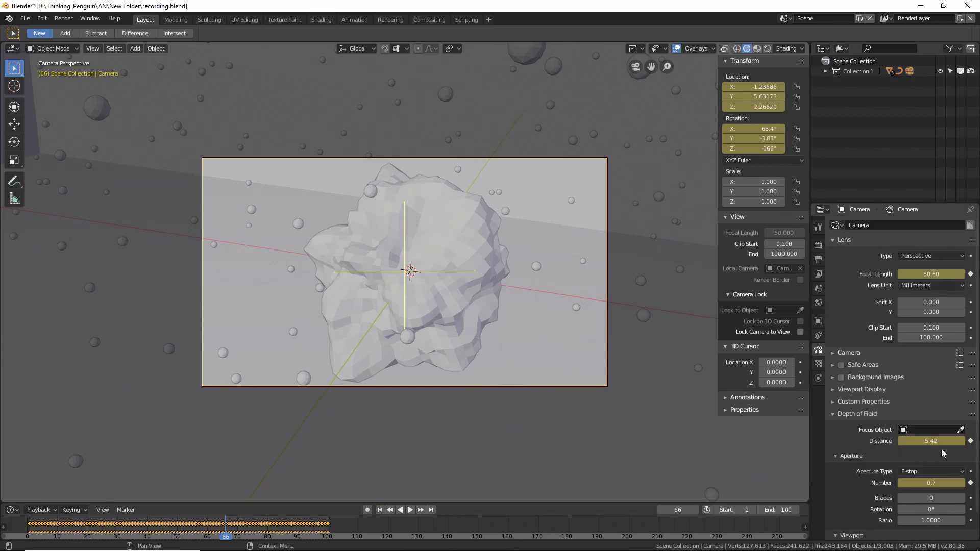
{"action": "right_click_drag", "start_coordinate": [196, 521], "coordinate": [244, 525]}
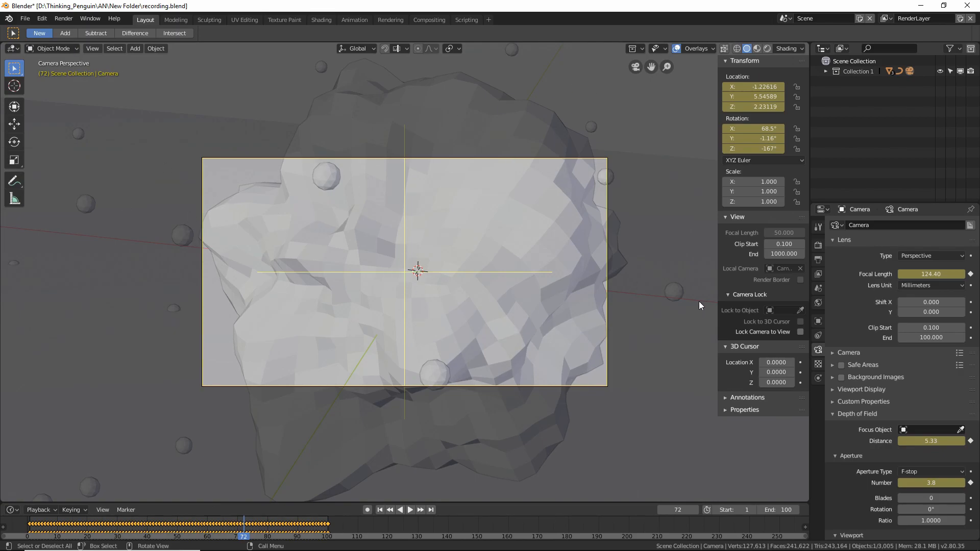
Step: Change the render engine to Eevee and switch the viewport to rendered shading
{"action": "left_click", "coordinate": [818, 246]}
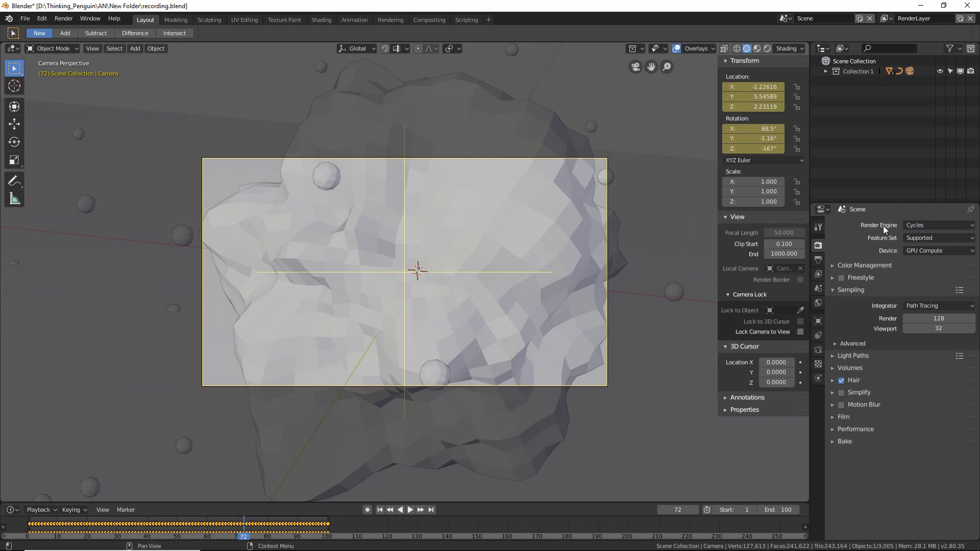
{"action": "left_click", "coordinate": [937, 226]}
{"action": "left_click", "coordinate": [909, 212]}
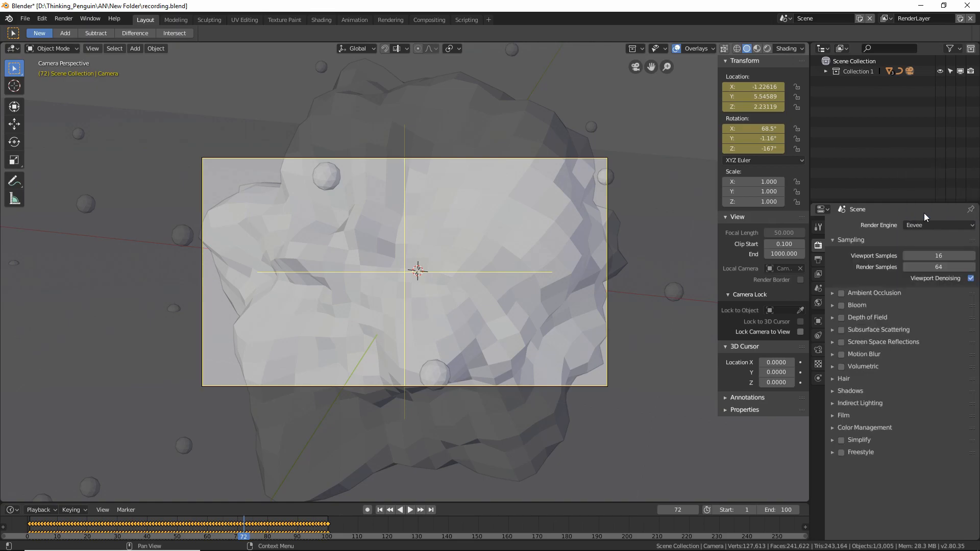
{"action": "left_click", "coordinate": [766, 49]}
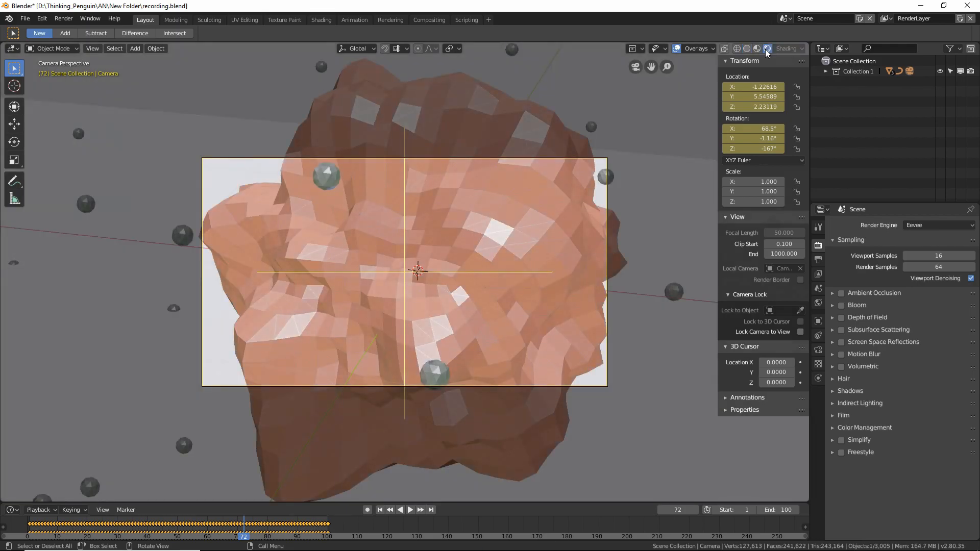
Step: Review the camera animation in the rendered camera view, stopping at frame 67
{"action": "right_click_drag", "start_coordinate": [184, 520], "coordinate": [225, 539]}
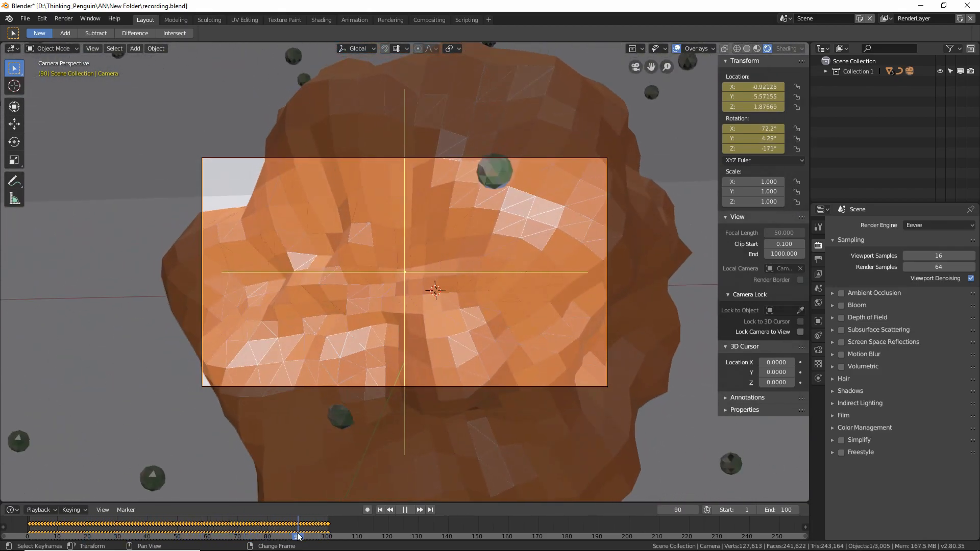
{"action": "key", "text": "space"}
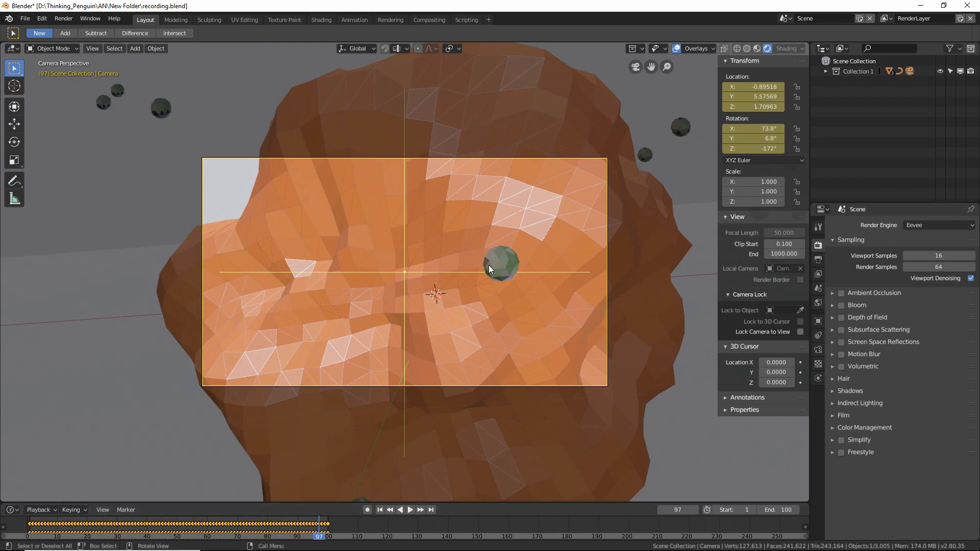
{"action": "scroll", "coordinate": [647, 204], "scroll_direction": "up", "scroll_amount": 2}
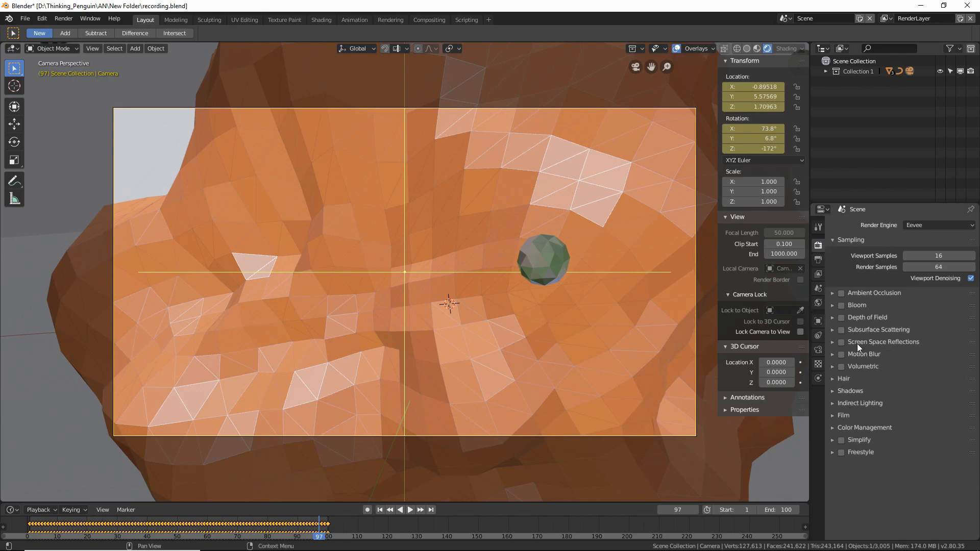
{"action": "right_click_drag", "start_coordinate": [154, 536], "coordinate": [150, 538]}
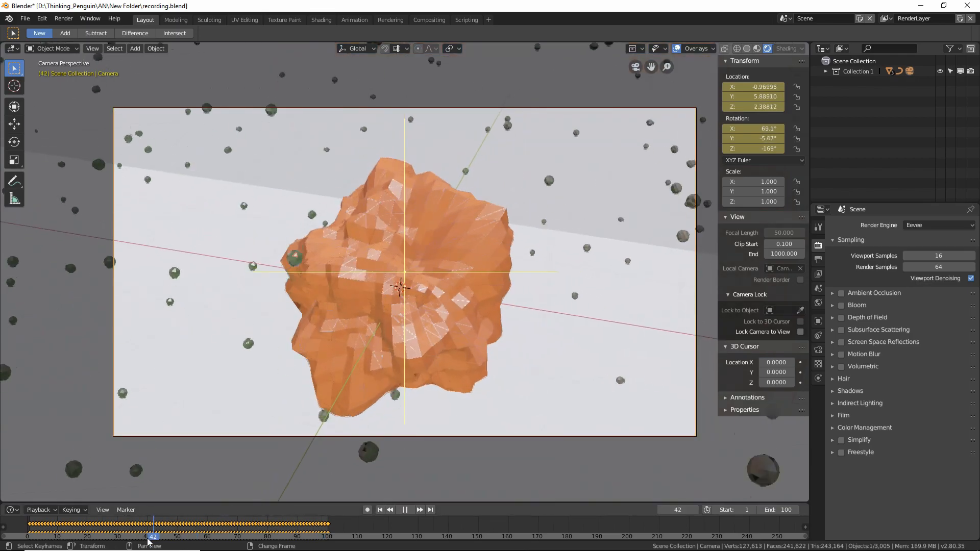
{"action": "key", "text": "space"}
Step: Enable Ambient Occlusion for Eevee and set its distance to 1.190
{"action": "left_click", "coordinate": [841, 294]}
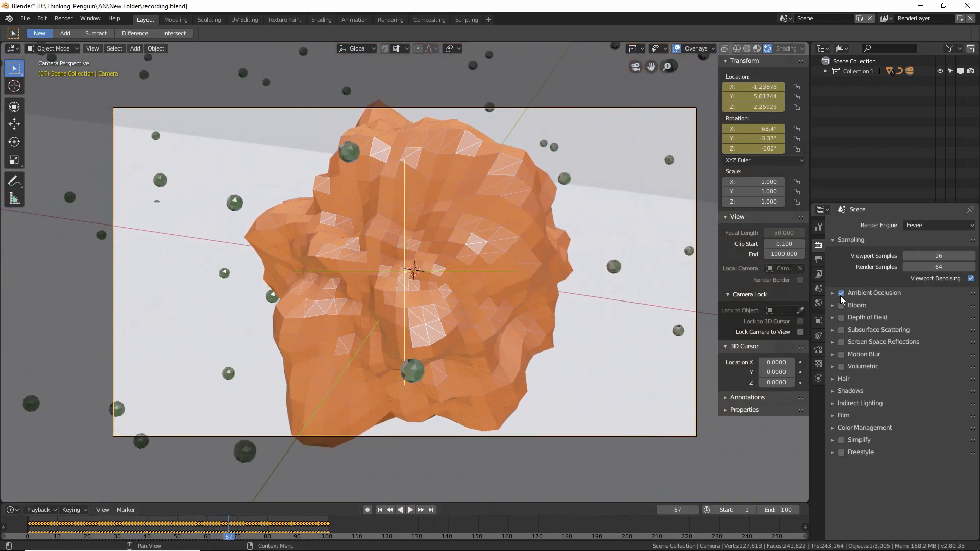
{"action": "left_click", "coordinate": [832, 293]}
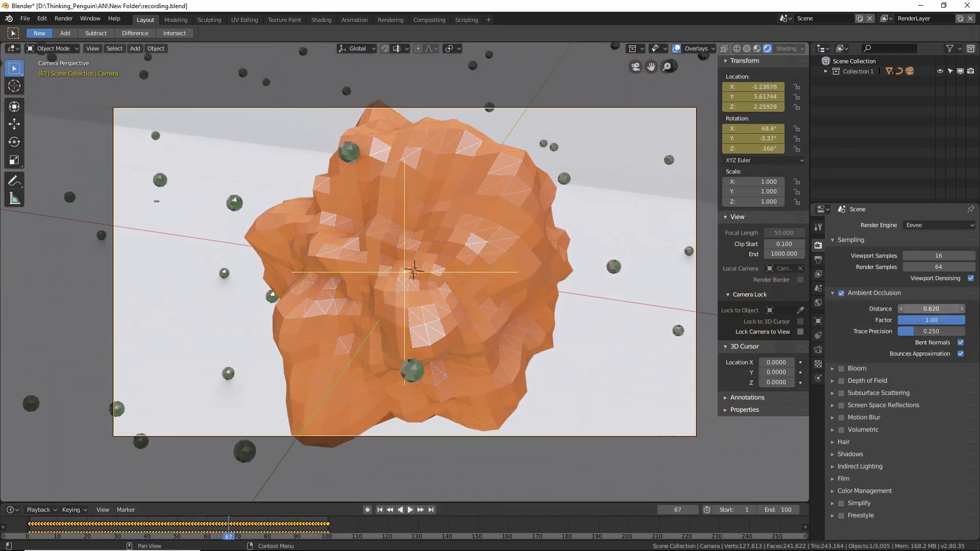
{"action": "left_click_drag", "start_coordinate": [919, 309], "coordinate": [944, 309]}
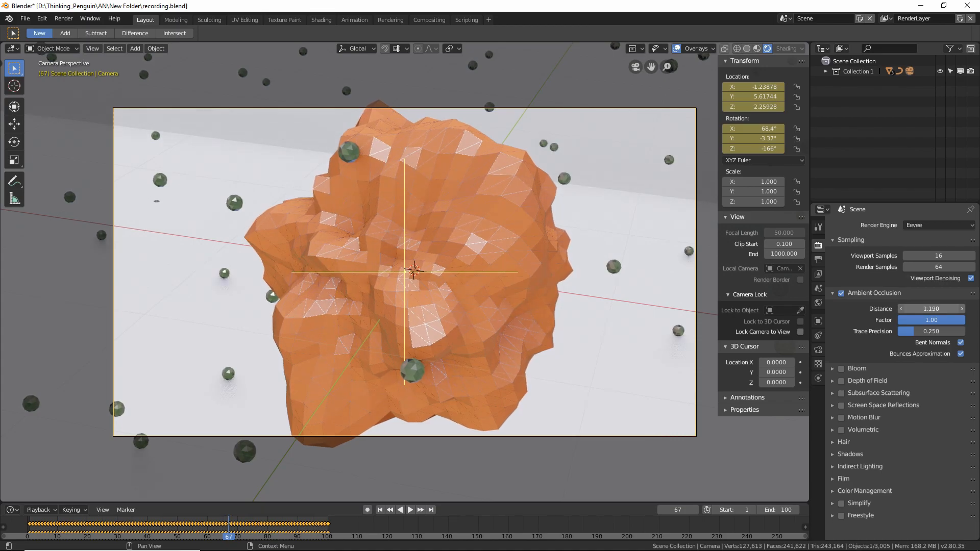
{"action": "left_click", "coordinate": [833, 294]}
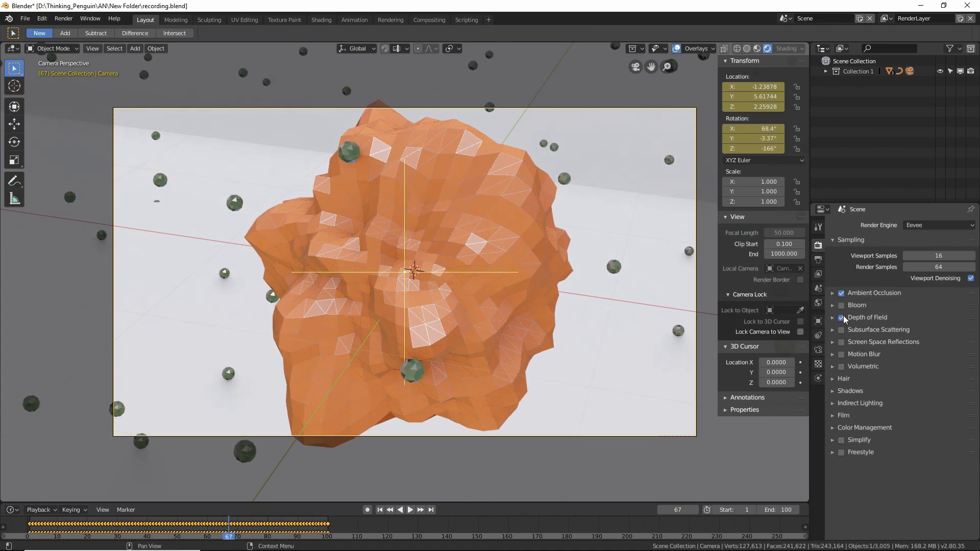
Step: Enable Depth of Field, Subsurface Scattering and Screen Space Reflections, and preview the animation, stopping at frame 62
{"action": "left_click", "coordinate": [832, 318]}
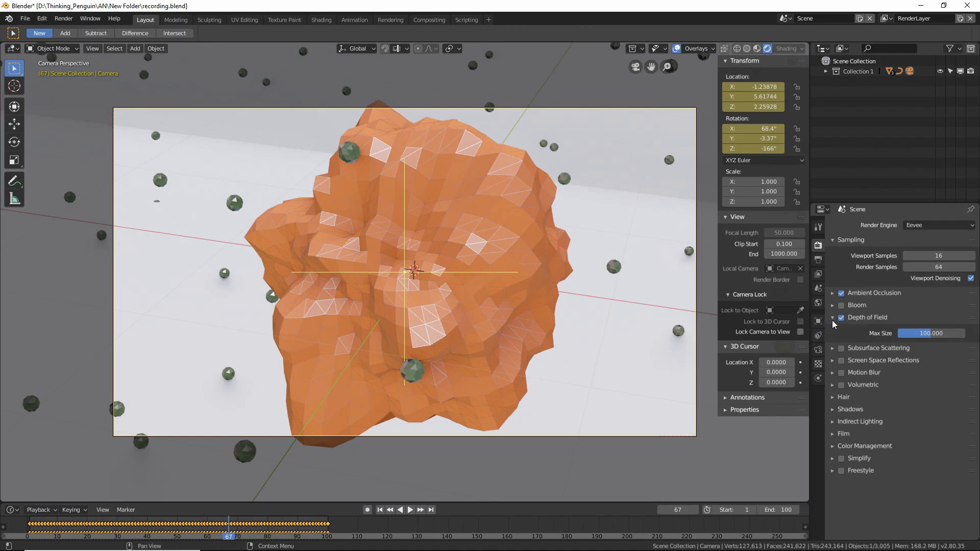
{"action": "left_click", "coordinate": [833, 320]}
{"action": "left_click", "coordinate": [841, 330]}
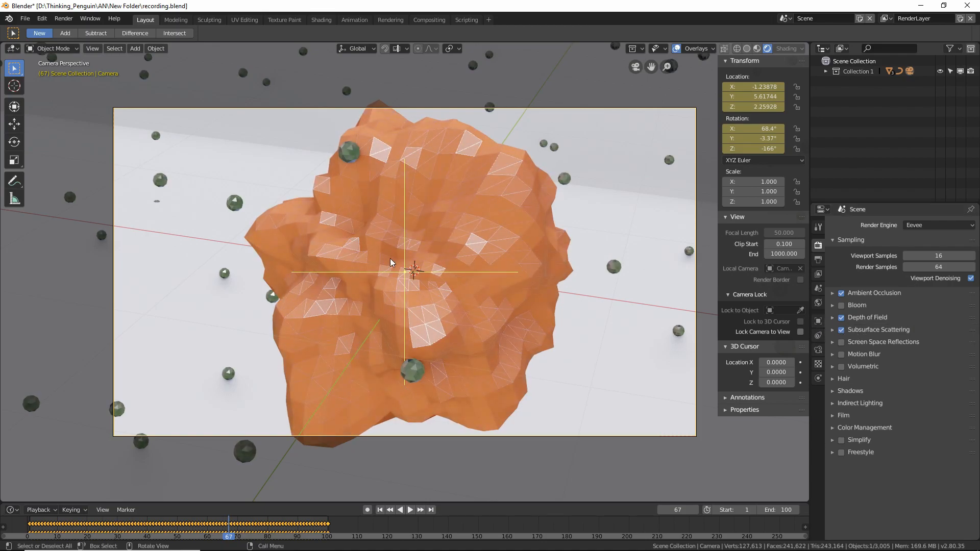
{"action": "left_click", "coordinate": [841, 342]}
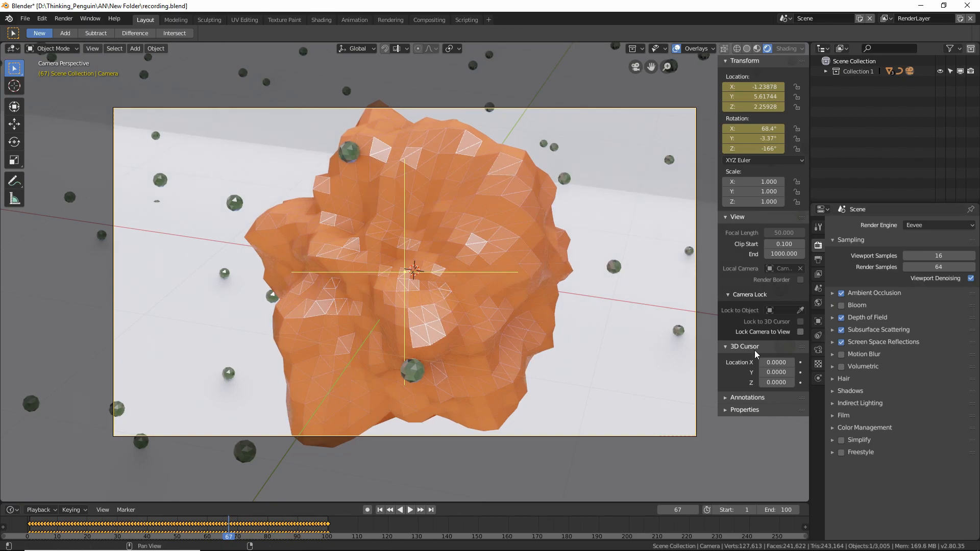
{"action": "key", "text": "space"}
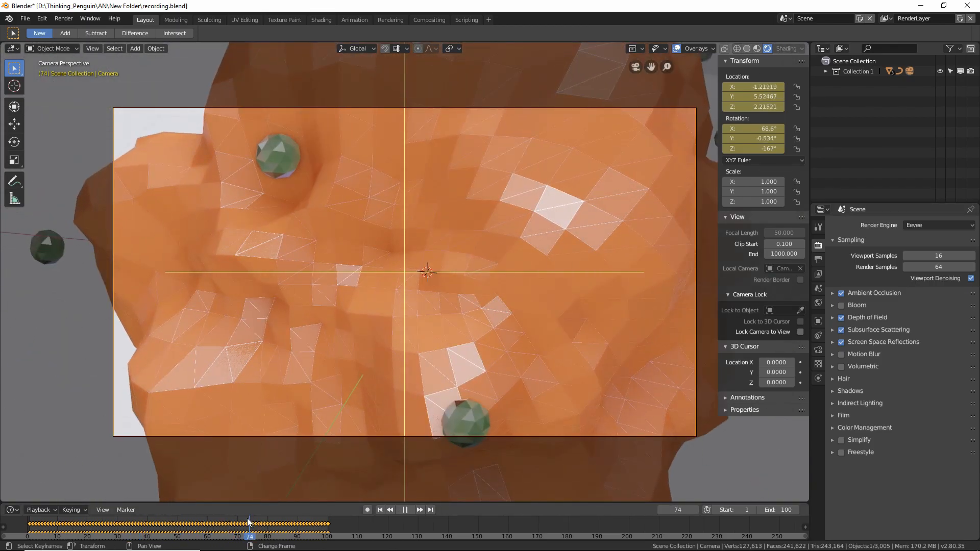
{"action": "key", "text": "Escape"}
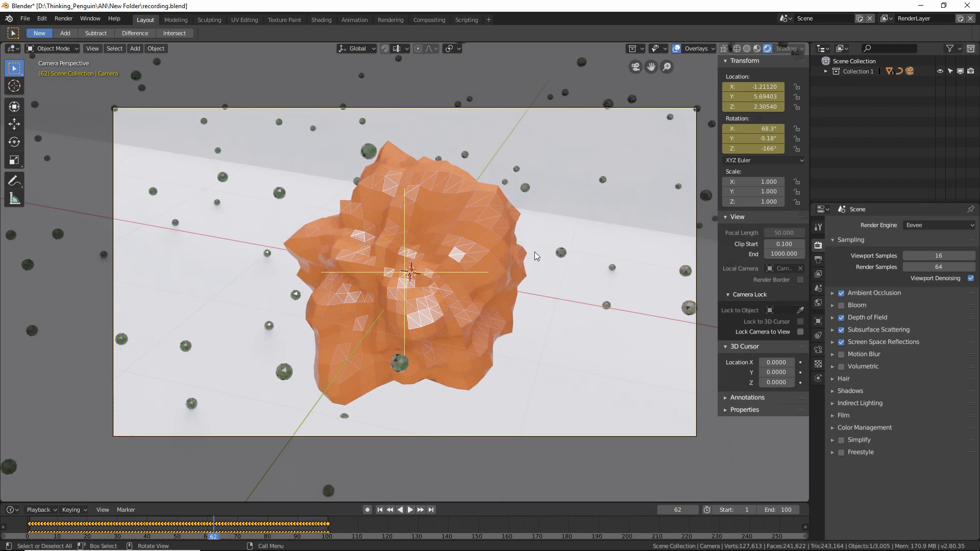
Step: Show the camera's Depth of Field aperture settings and copy the data path of its F-stop
{"action": "left_click", "coordinate": [818, 349]}
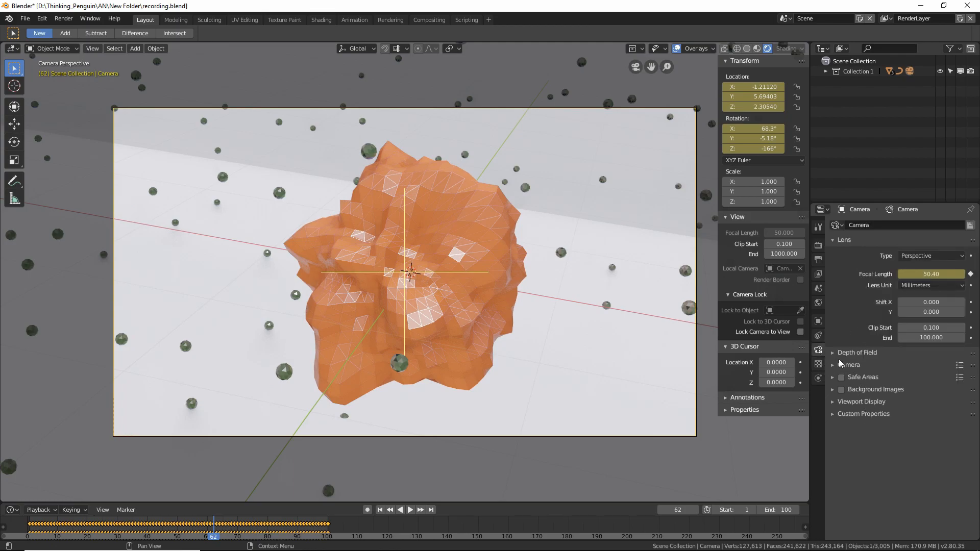
{"action": "left_click", "coordinate": [837, 353]}
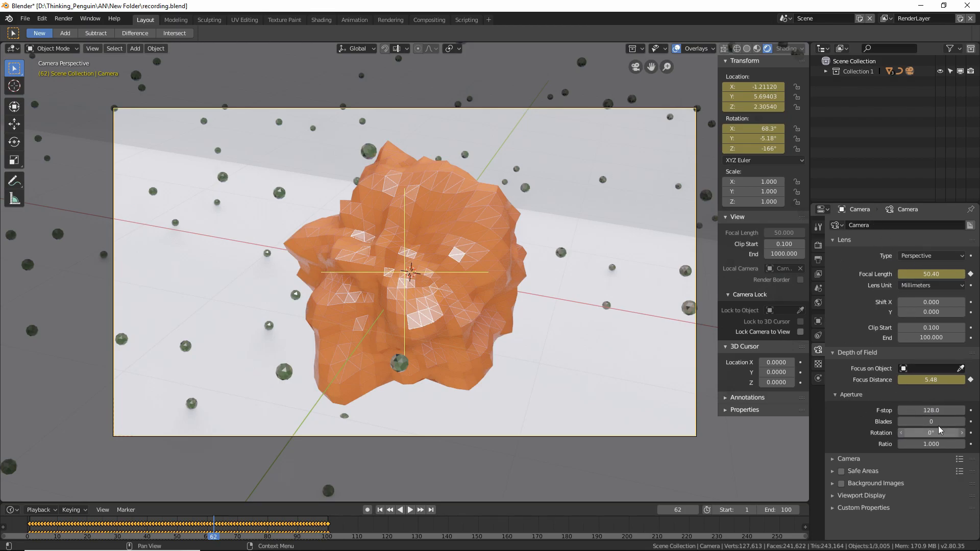
{"action": "right_click", "coordinate": [928, 410]}
{"action": "left_click", "coordinate": [883, 492]}
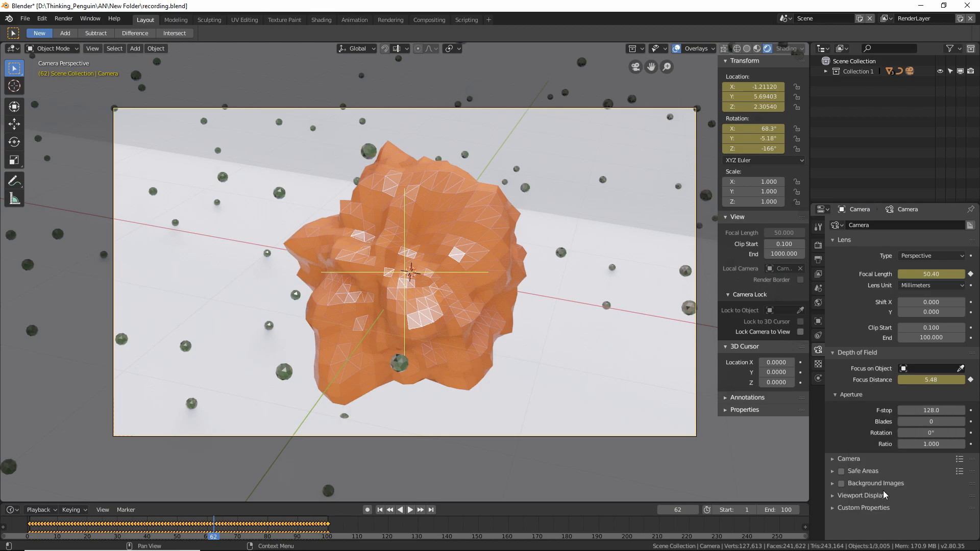
Step: Paste the copied F-stop path into the Scripting workspace's Python console and trim it to "gpu_dof."
{"action": "left_click", "coordinate": [458, 20]}
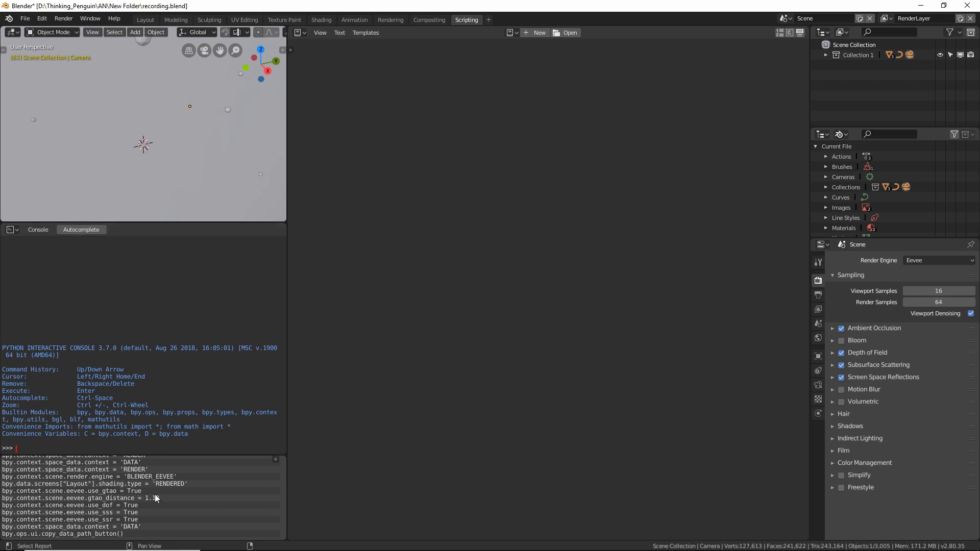
{"action": "type", "text": "gpu_dof.fstop"}
{"action": "left_click_drag", "start_coordinate": [74, 447], "coordinate": [6, 446]}
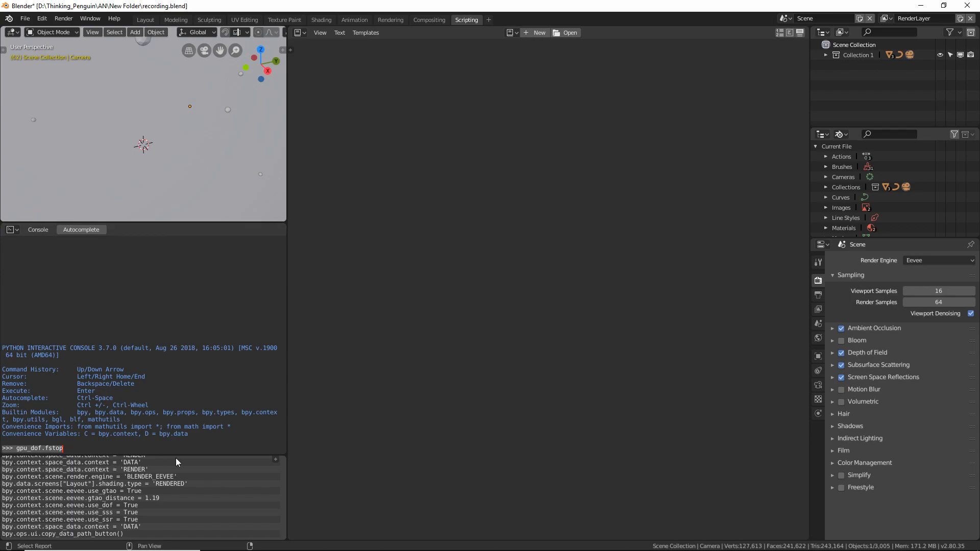
{"action": "left_click_drag", "start_coordinate": [115, 453], "coordinate": [45, 444]}
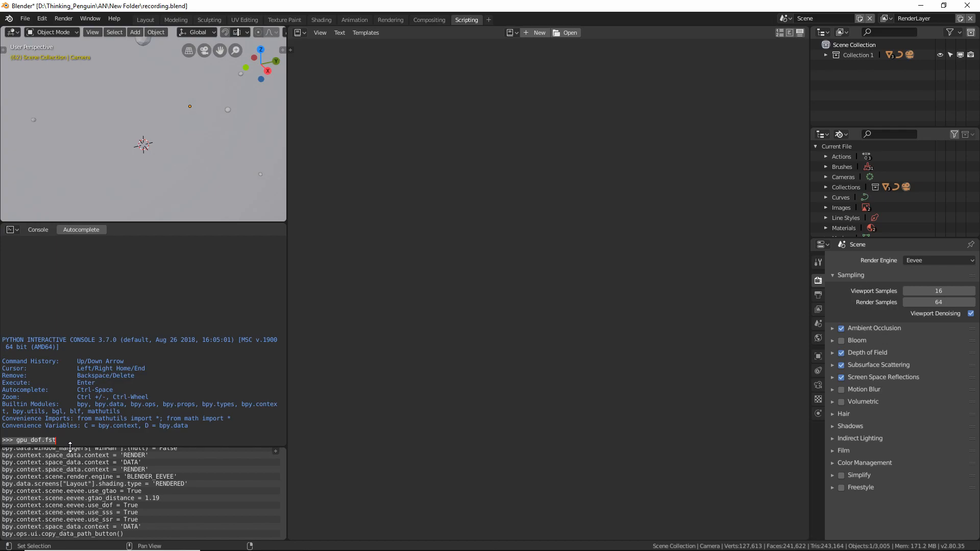
{"action": "key", "text": "BackSpace"}
{"action": "key", "text": "BackSpace"}
{"action": "key", "text": "BackSpace"}
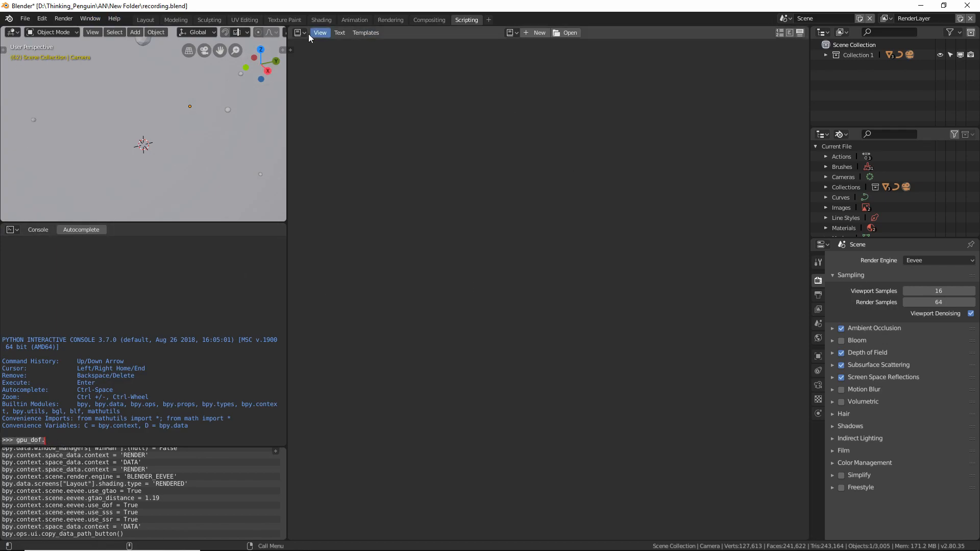
Step: Return to the Layout workspace, set the camera's F-stop to 1.8 and scrub the timeline to frame 51
{"action": "left_click", "coordinate": [145, 20]}
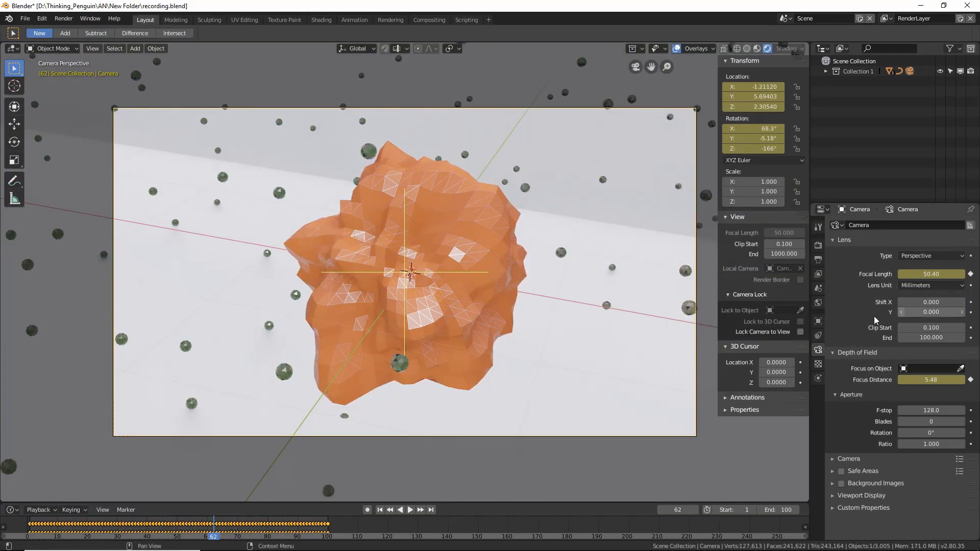
{"action": "left_click", "coordinate": [949, 411]}
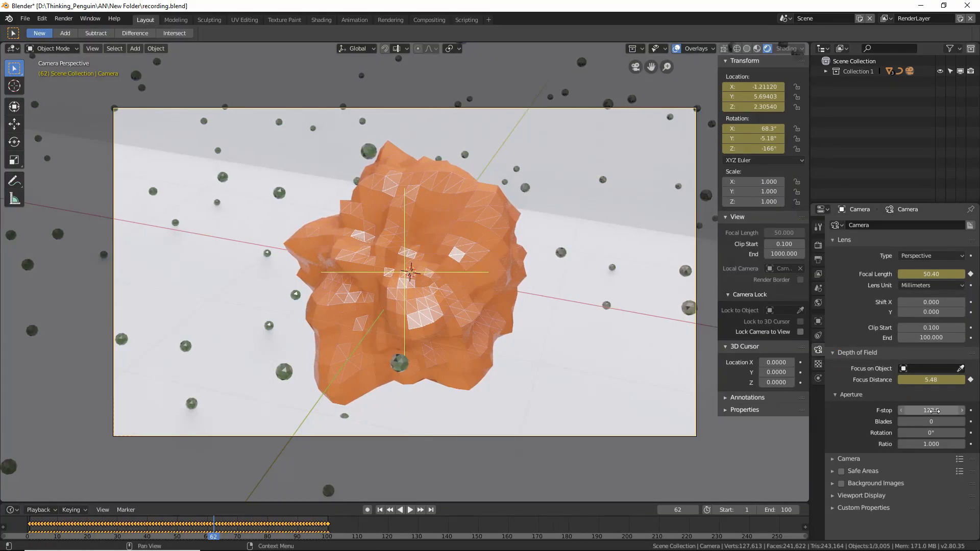
{"action": "type", "text": "1.8"}
{"action": "key", "text": "Return"}
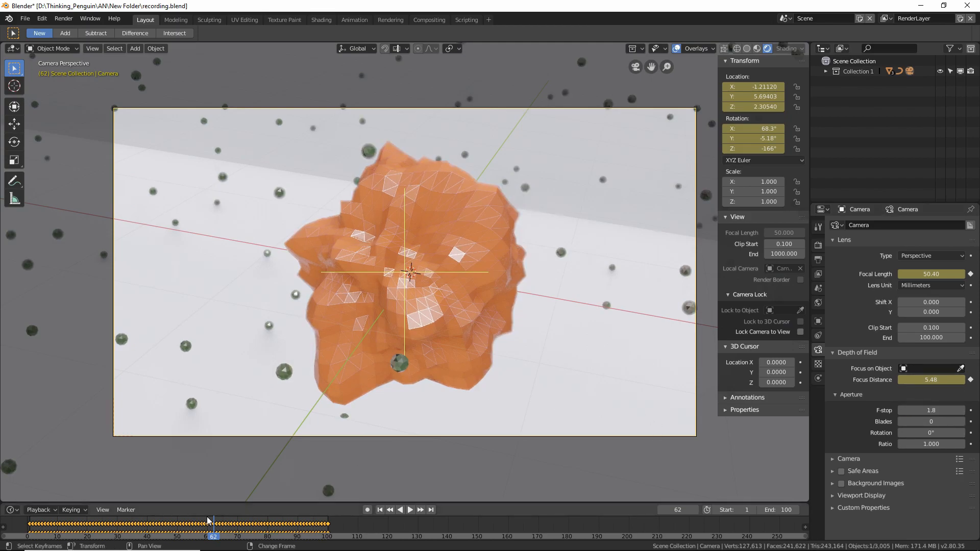
{"action": "right_click_drag", "start_coordinate": [210, 522], "coordinate": [181, 527]}
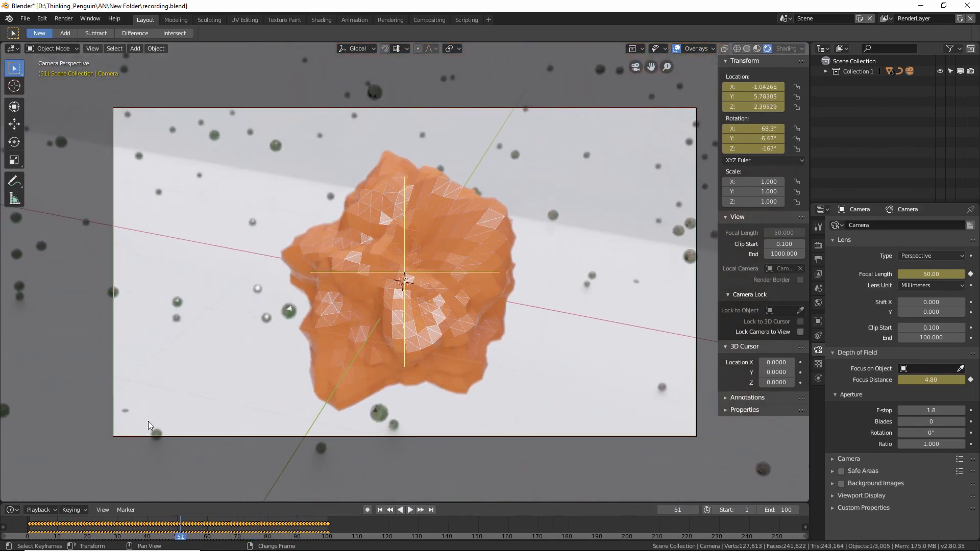
Step: Select the large box enclosing the scene and set its viewport display to Bounds
{"action": "middle_click_drag", "start_coordinate": [194, 219], "coordinate": [248, 222]}
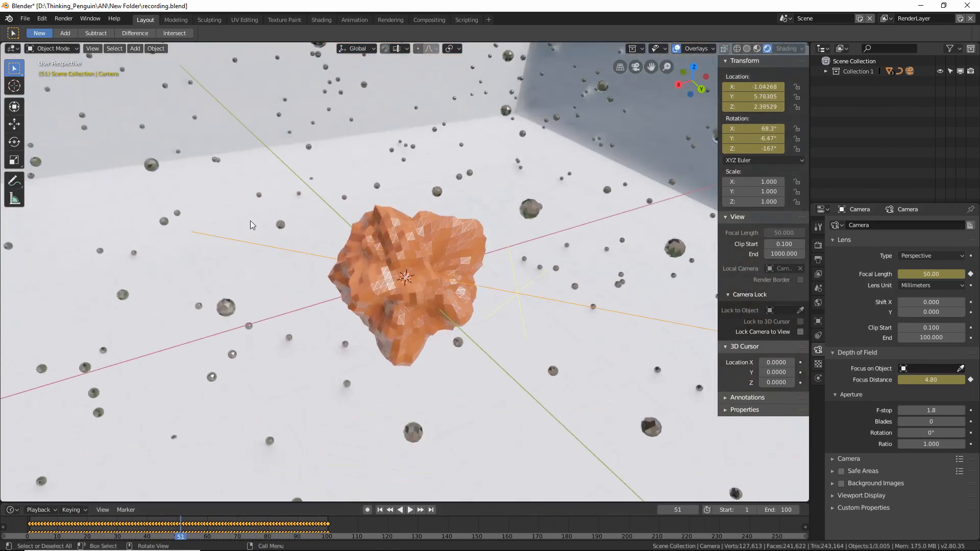
{"action": "scroll", "coordinate": [265, 221], "scroll_direction": "down", "scroll_amount": 9}
{"action": "scroll", "coordinate": [295, 236], "scroll_direction": "up", "scroll_amount": 4}
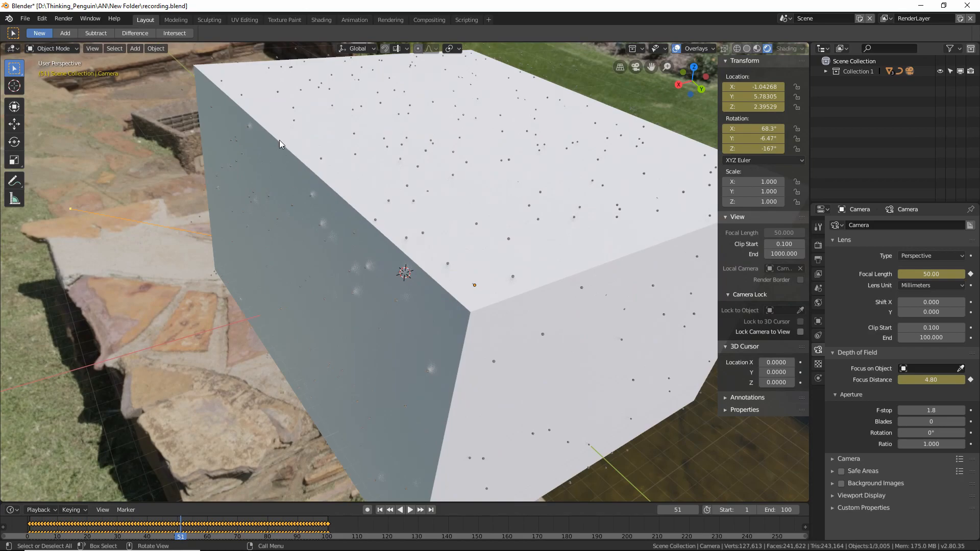
{"action": "left_click", "coordinate": [262, 163]}
{"action": "middle_click_drag", "start_coordinate": [343, 247], "coordinate": [314, 231]}
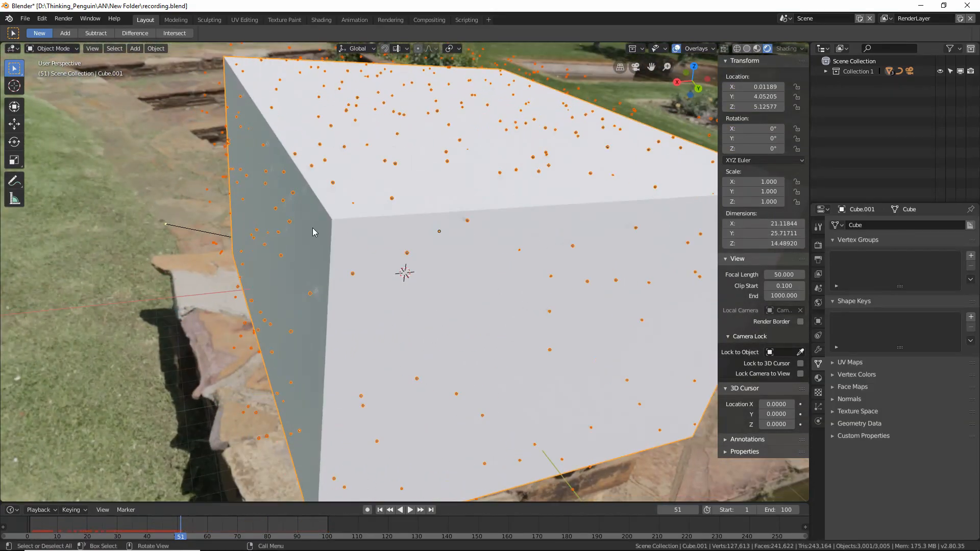
{"action": "left_click", "coordinate": [818, 321]}
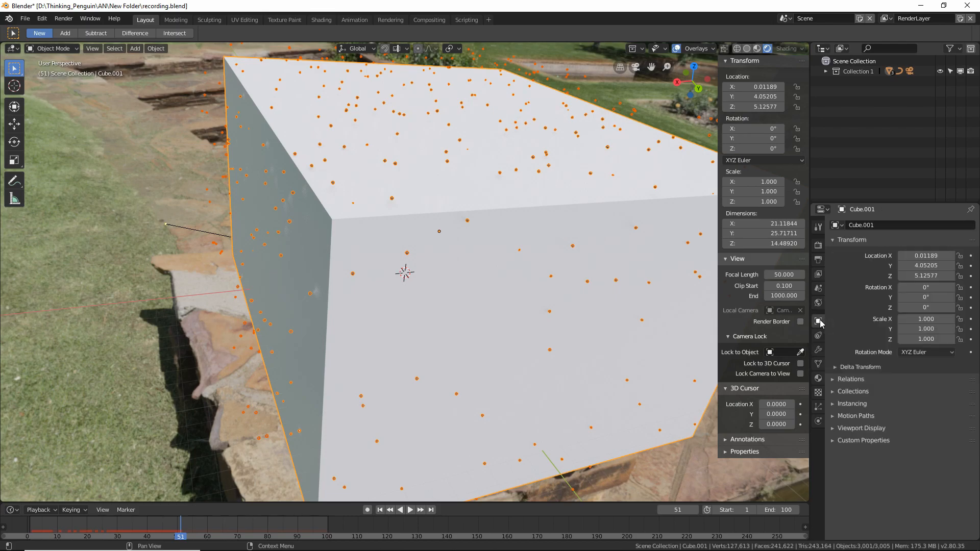
{"action": "left_click", "coordinate": [835, 429]}
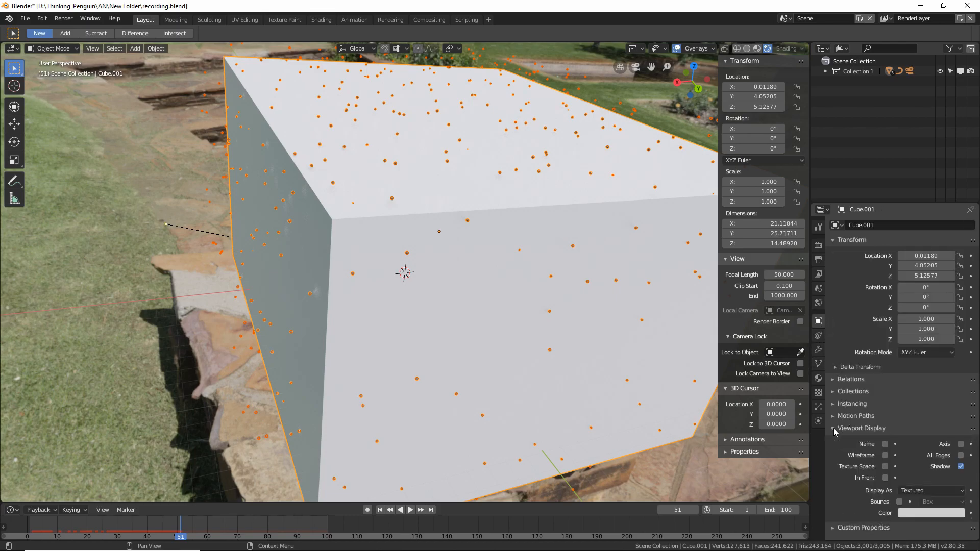
{"action": "left_click", "coordinate": [902, 491]}
{"action": "left_click", "coordinate": [922, 479]}
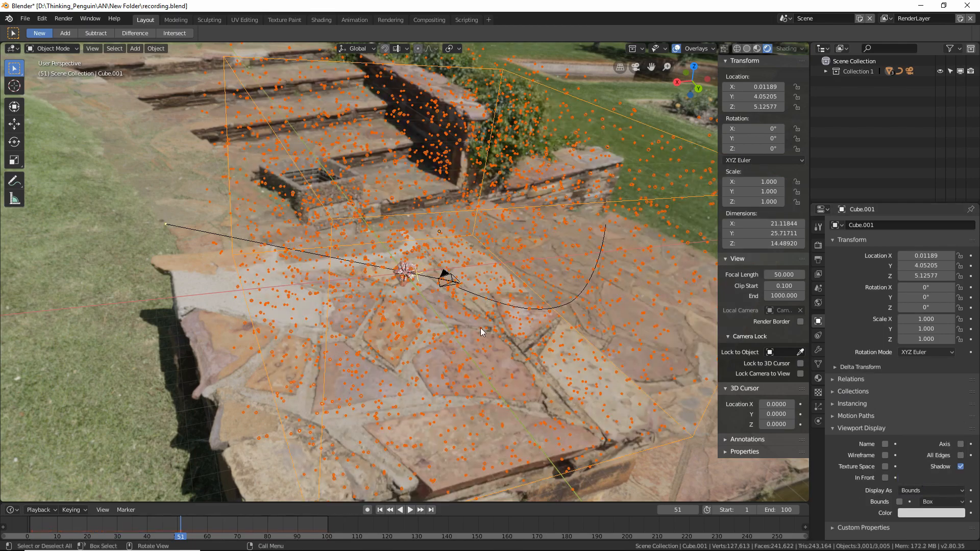
Step: Preview the animation through the camera with all objects deselected, and stop the timeline at frame 59
{"action": "middle_click_drag", "start_coordinate": [504, 296], "coordinate": [477, 279]}
{"action": "key", "text": "KP_0"}
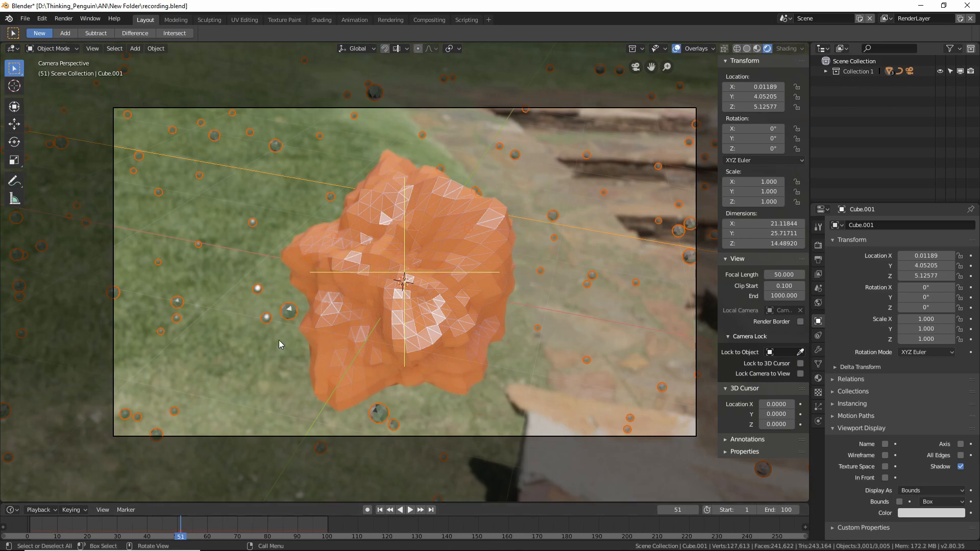
{"action": "left_click", "coordinate": [136, 533]}
{"action": "key", "text": "space"}
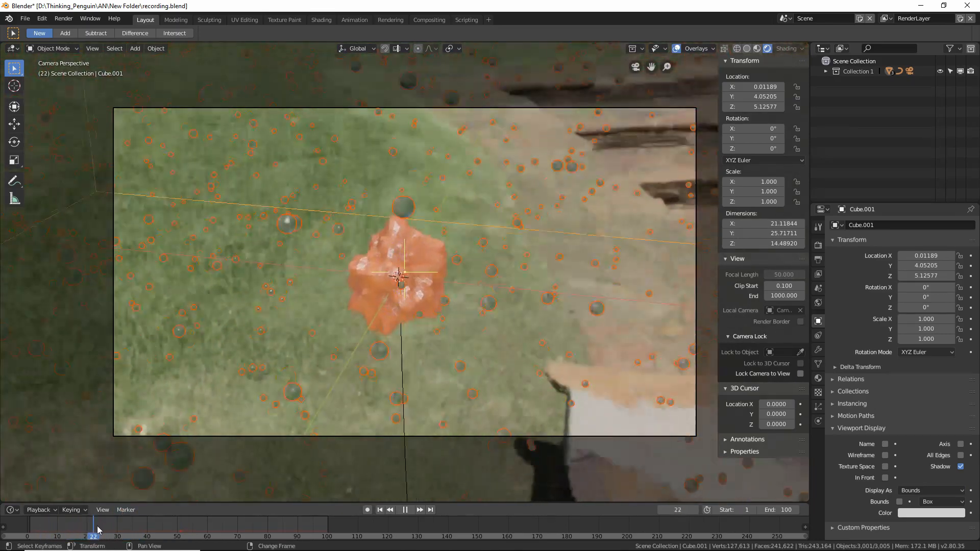
{"action": "key", "text": "space"}
{"action": "key", "text": "alt+a"}
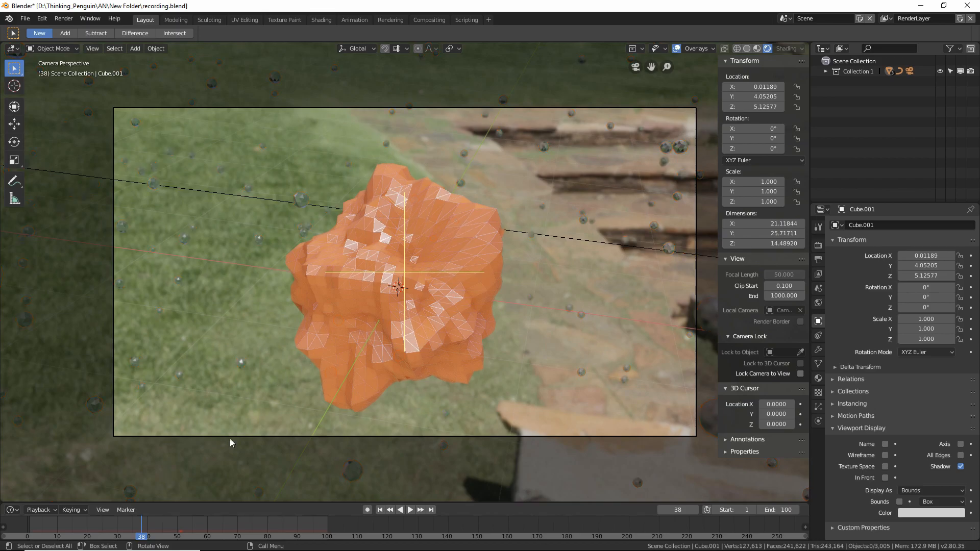
{"action": "key", "text": "space"}
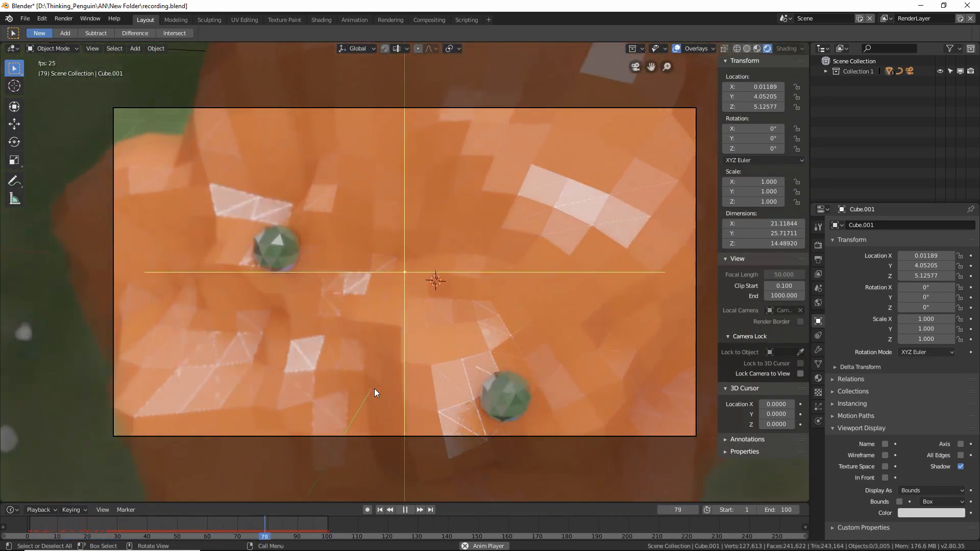
{"action": "key", "text": "space"}
{"action": "right_click_drag", "start_coordinate": [133, 522], "coordinate": [242, 540]}
{"action": "mouse_move", "coordinate": [198, 530]}
{"action": "right_mouse_down"}
{"action": "mouse_move", "coordinate": [215, 534]}
{"action": "mouse_move", "coordinate": [203, 533]}
{"action": "right_mouse_up"}
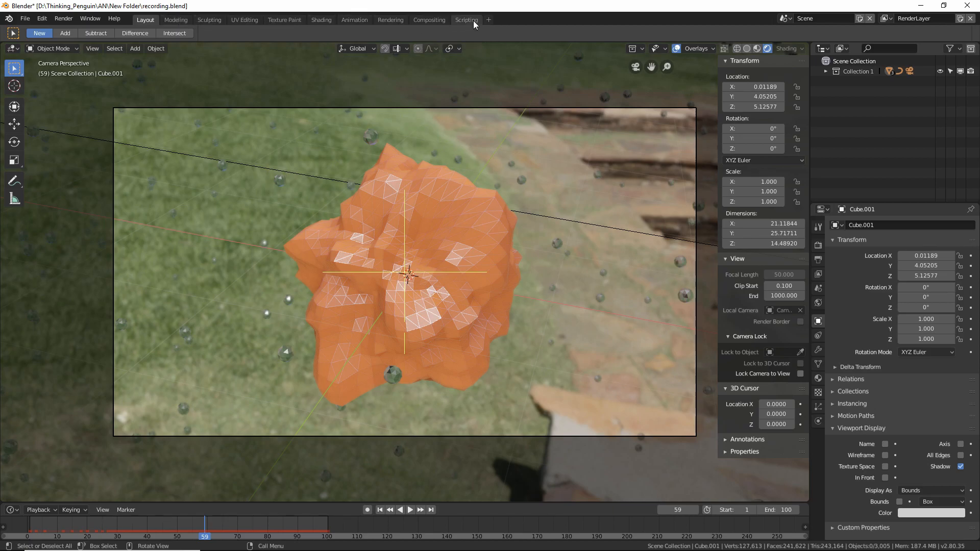
Step: In the Shading workspace's World nodes, add Texture Coordinate and Mapping nodes to the environment texture and space them out
{"action": "left_click", "coordinate": [322, 20]}
{"action": "middle_click_drag", "start_coordinate": [461, 254], "coordinate": [510, 212]}
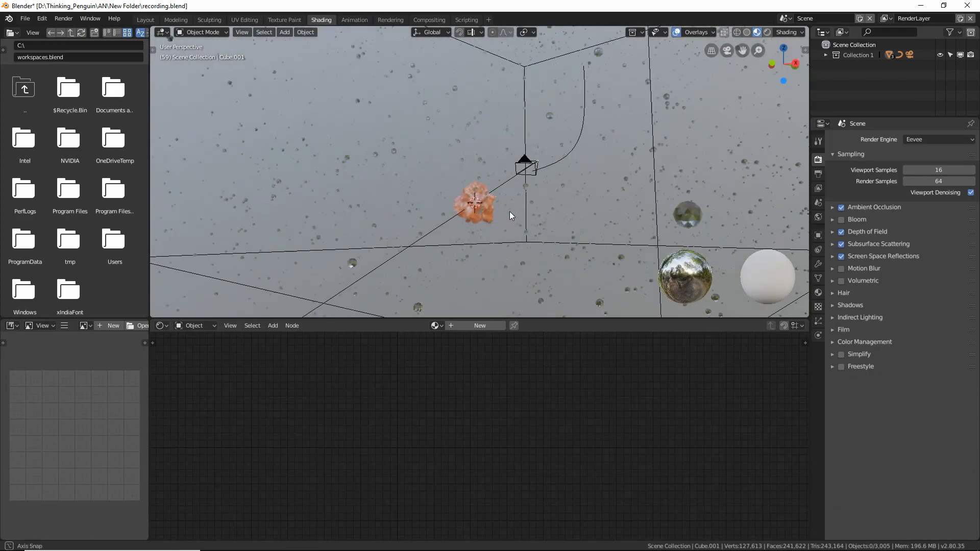
{"action": "left_click", "coordinate": [198, 326]}
{"action": "left_click", "coordinate": [202, 305]}
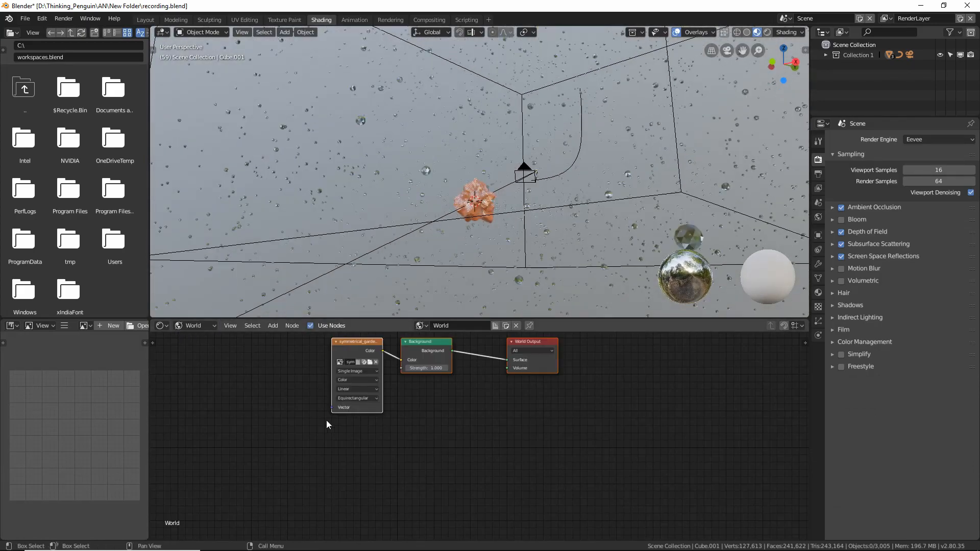
{"action": "scroll", "coordinate": [550, 471], "scroll_direction": "up", "scroll_amount": 5}
{"action": "left_click", "coordinate": [416, 360]}
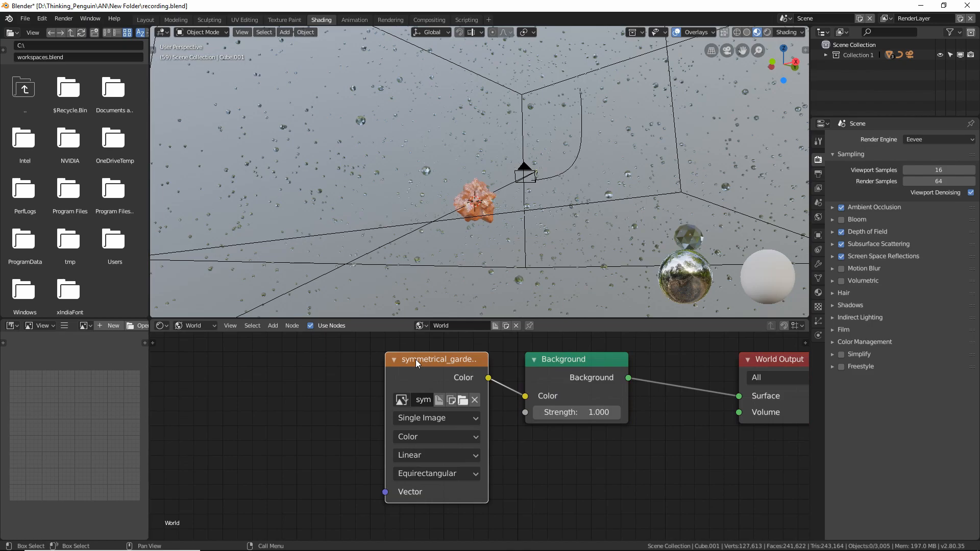
{"action": "key", "text": "ctrl+t"}
{"action": "key", "text": "Home"}
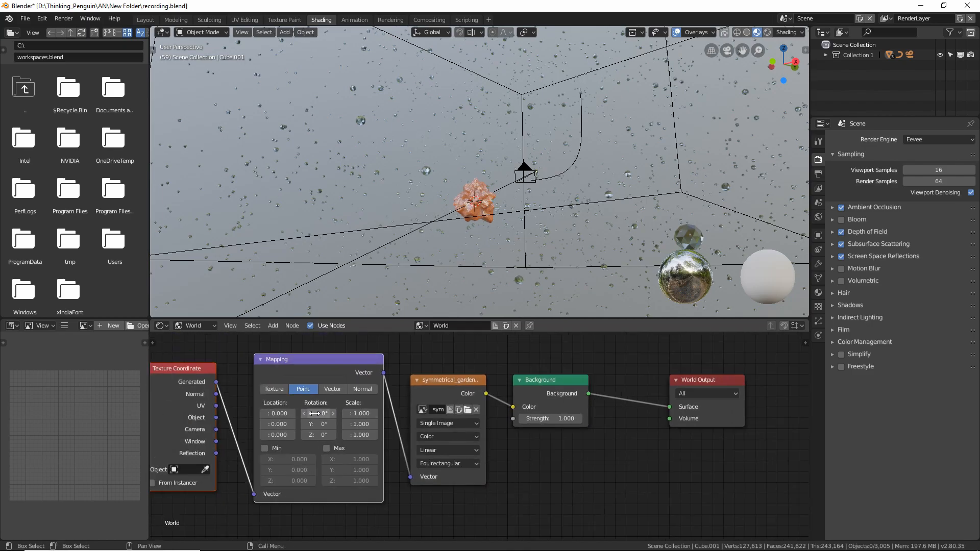
{"action": "middle_click_drag", "start_coordinate": [361, 397], "coordinate": [410, 385]}
{"action": "left_click_drag", "start_coordinate": [277, 371], "coordinate": [232, 369]}
{"action": "left_click_drag", "start_coordinate": [417, 364], "coordinate": [367, 365]}
Step: View the scene through the camera in rendered shading and set the Mapping node's X rotation to -61.5°
{"action": "middle_click_drag", "start_coordinate": [498, 217], "coordinate": [503, 221]}
{"action": "scroll", "coordinate": [503, 221], "scroll_direction": "up", "scroll_amount": 6}
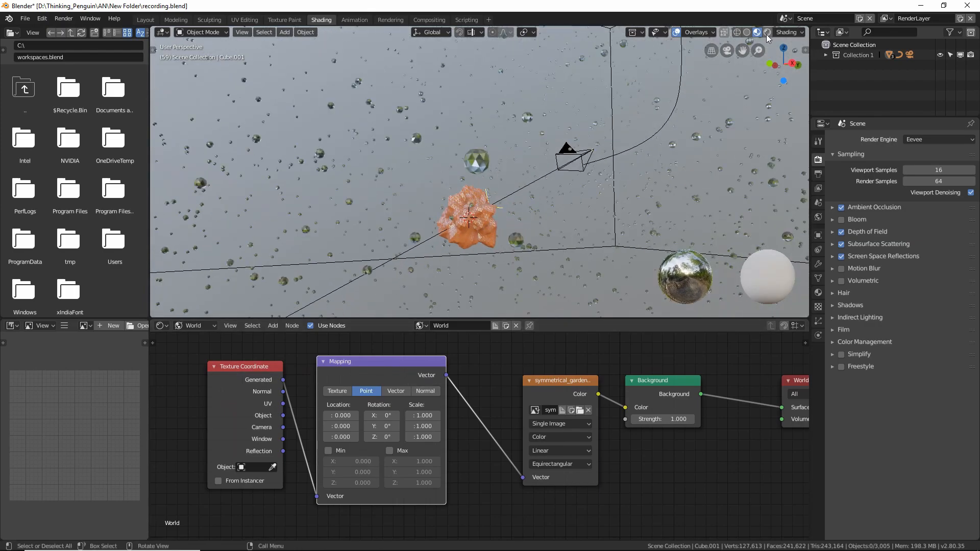
{"action": "left_click", "coordinate": [767, 32]}
{"action": "middle_click_drag", "start_coordinate": [526, 227], "coordinate": [495, 221]}
{"action": "scroll", "coordinate": [503, 235], "scroll_direction": "up", "scroll_amount": 4}
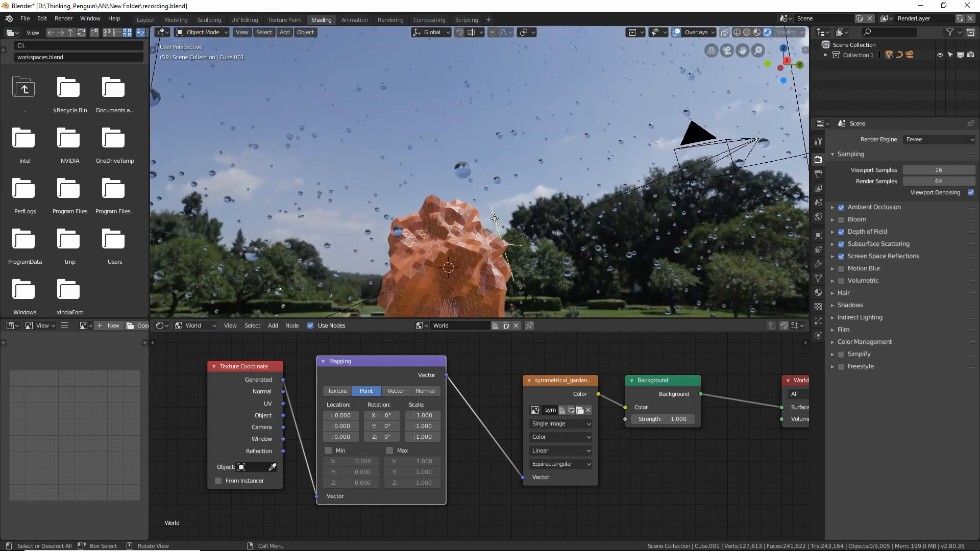
{"action": "key", "text": "KP_0"}
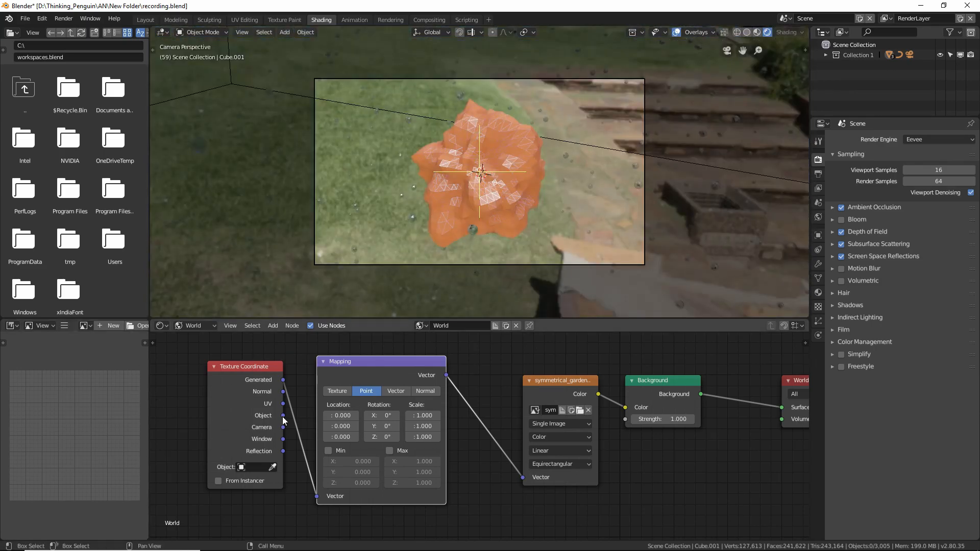
{"action": "left_click_drag", "start_coordinate": [377, 416], "coordinate": [344, 415]}
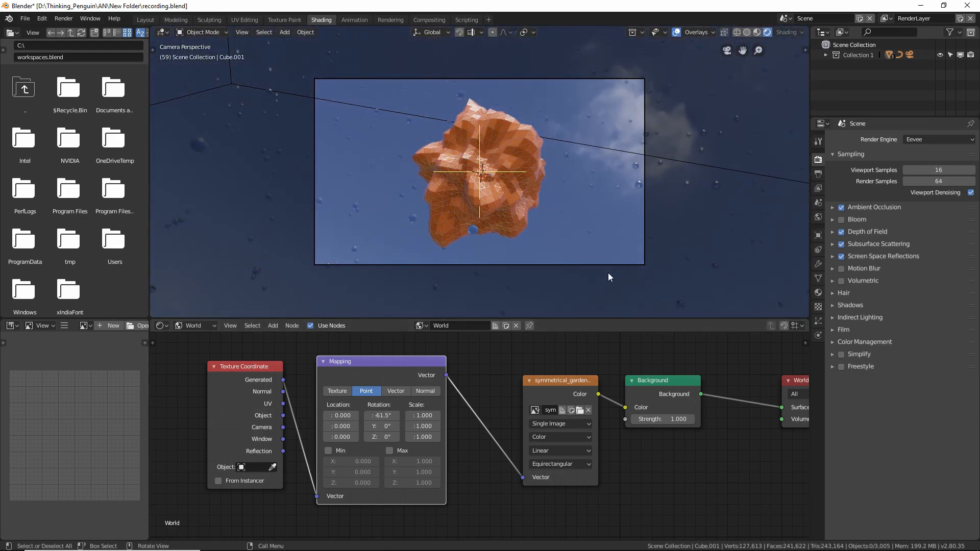
Step: Return to the Layout workspace, hide the viewport overlays and preview the animation, stopping at frame 61
{"action": "left_click", "coordinate": [146, 20]}
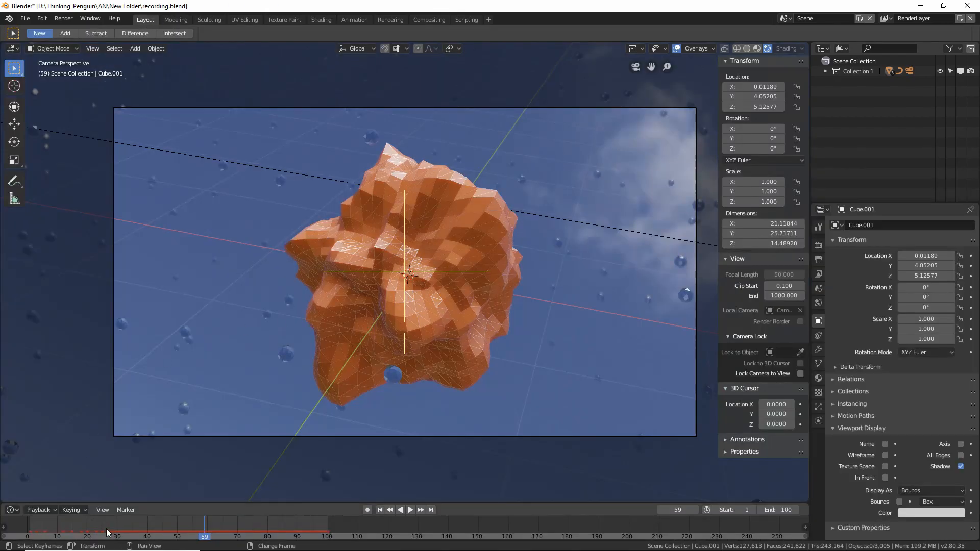
{"action": "key", "text": "space"}
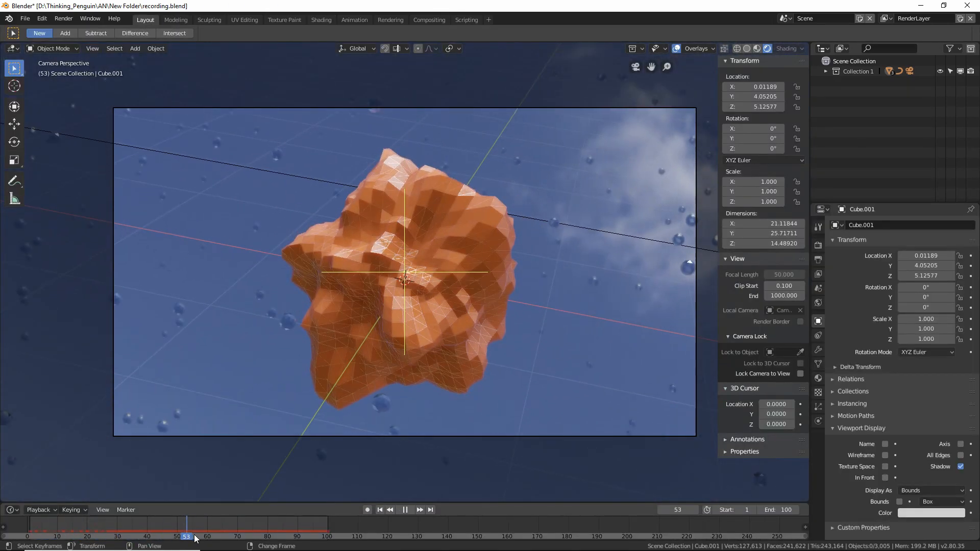
{"action": "key", "text": "space"}
{"action": "left_click", "coordinate": [676, 49]}
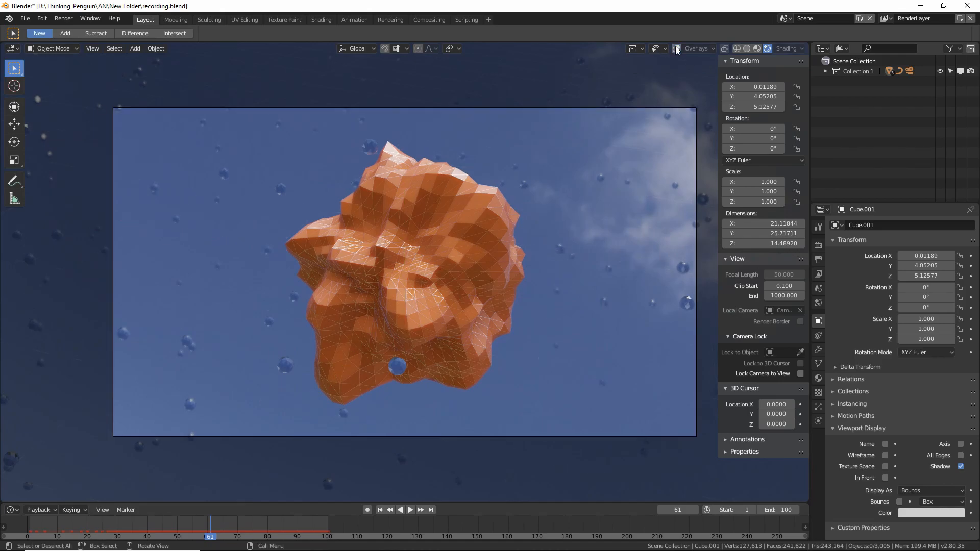
{"action": "key", "text": "space"}
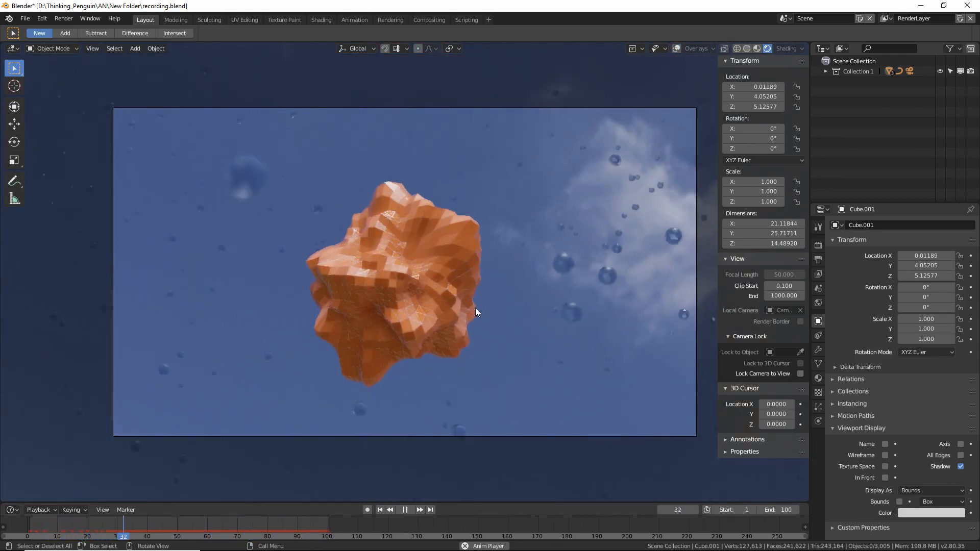
{"action": "key", "text": "Escape"}
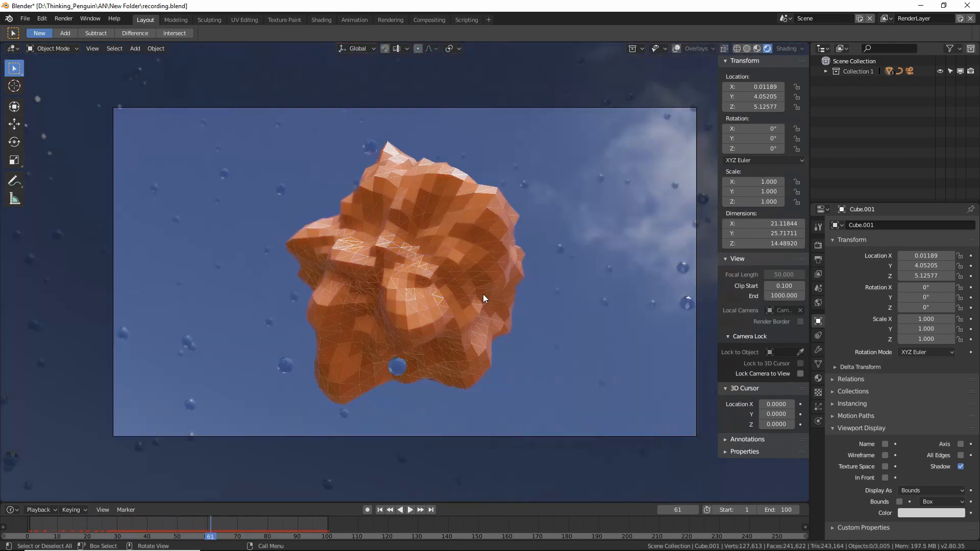
Step: In the Shading workspace, switch the shader type from World to Object and show the central mesh's material nodes
{"action": "right_click_drag", "start_coordinate": [100, 521], "coordinate": [213, 521]}
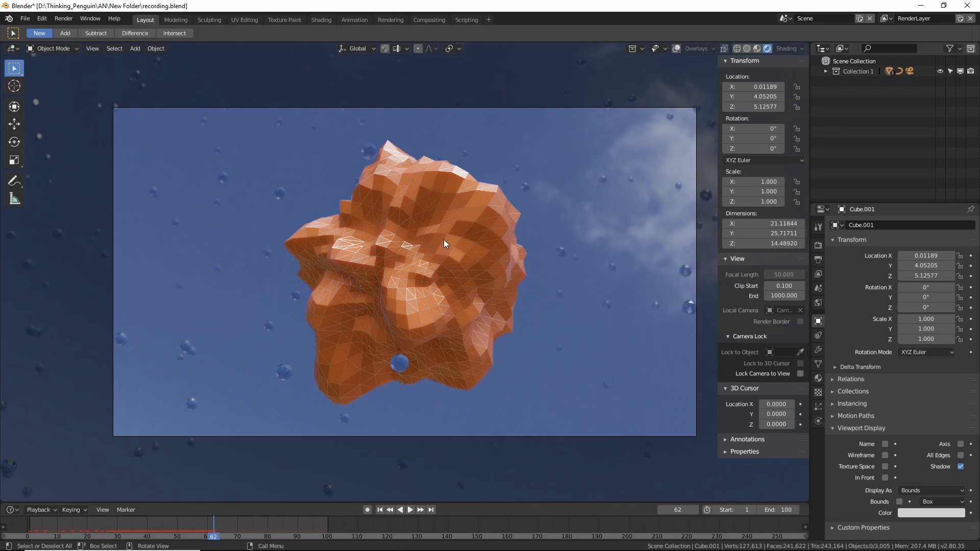
{"action": "left_click", "coordinate": [321, 20]}
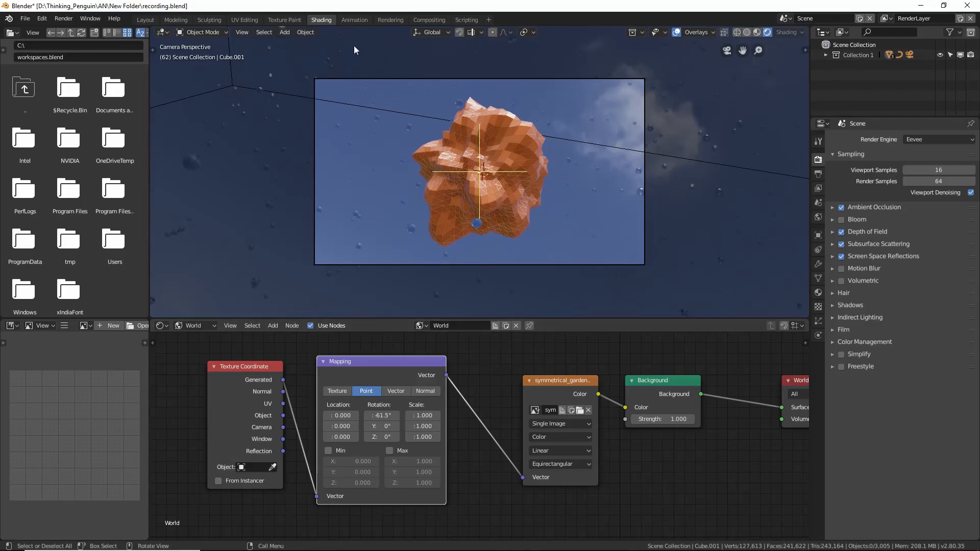
{"action": "scroll", "coordinate": [423, 384], "scroll_direction": "up", "scroll_amount": 5}
{"action": "middle_click_drag", "start_coordinate": [534, 370], "coordinate": [732, 417]}
{"action": "left_click", "coordinate": [206, 327]}
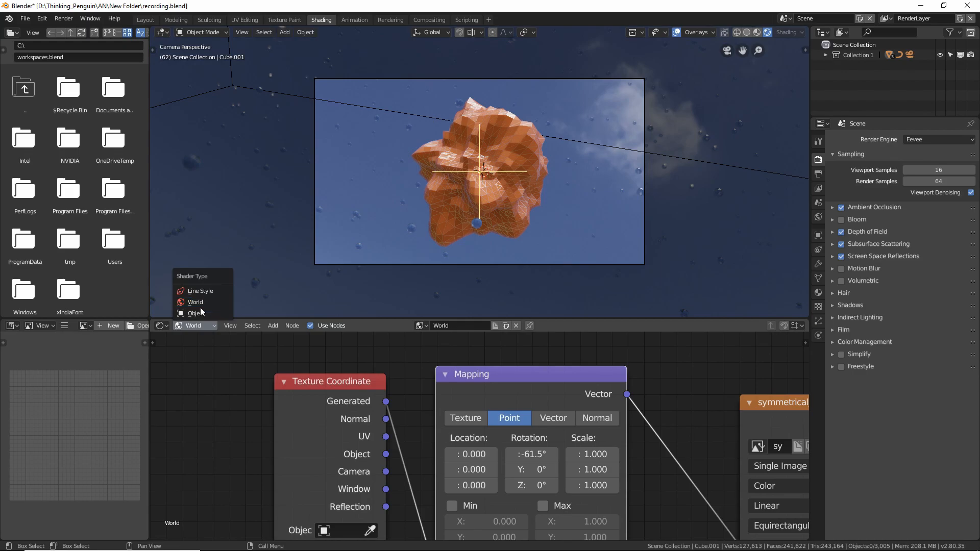
{"action": "left_click", "coordinate": [197, 312]}
{"action": "left_click", "coordinate": [488, 205]}
{"action": "middle_click_drag", "start_coordinate": [535, 409], "coordinate": [227, 392]}
Step: Set the Principled BSDF's base color to light blue, subsurface color to purple and Subsurface to 0.352, and check the mesh in the Layout workspace
{"action": "left_click", "coordinate": [412, 419]}
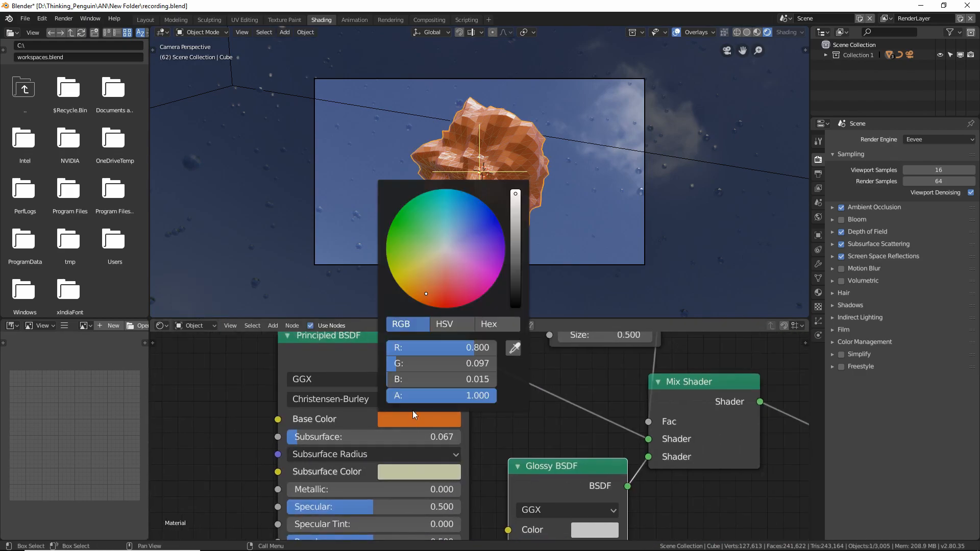
{"action": "left_click_drag", "start_coordinate": [452, 216], "coordinate": [457, 200]}
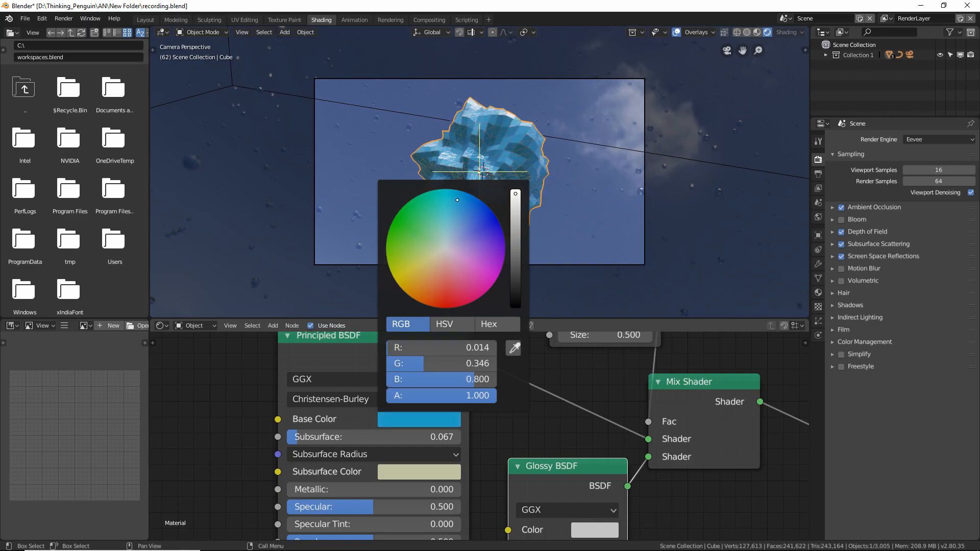
{"action": "left_click", "coordinate": [431, 468]}
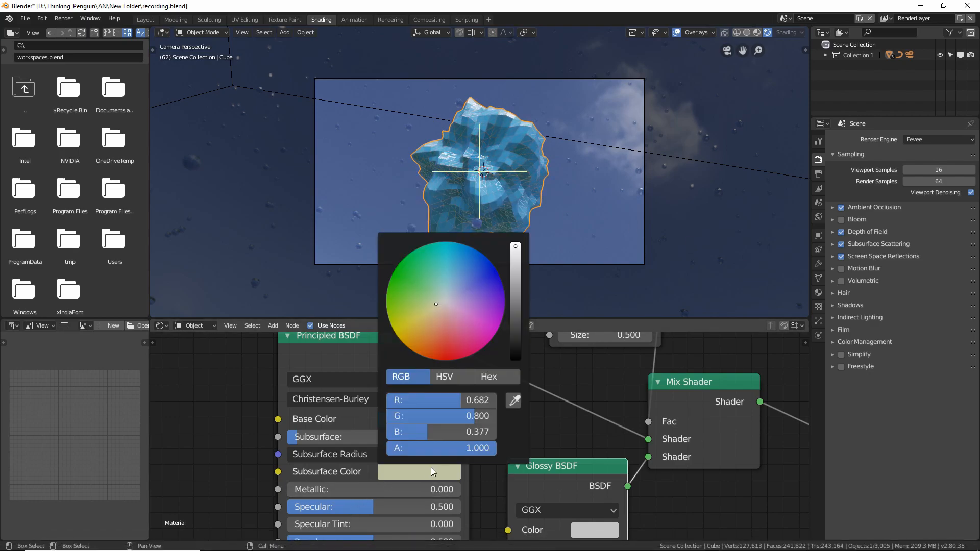
{"action": "mouse_move", "coordinate": [475, 275]}
{"action": "left_mouse_down"}
{"action": "mouse_move", "coordinate": [495, 268]}
{"action": "mouse_move", "coordinate": [501, 327]}
{"action": "mouse_move", "coordinate": [504, 310]}
{"action": "left_mouse_up"}
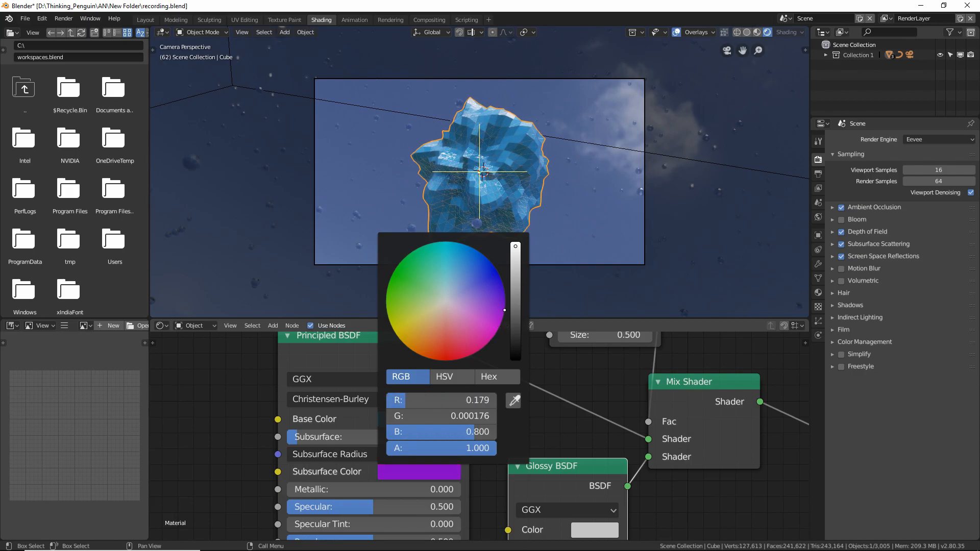
{"action": "left_click_drag", "start_coordinate": [298, 438], "coordinate": [348, 437]}
{"action": "left_click", "coordinate": [532, 219]}
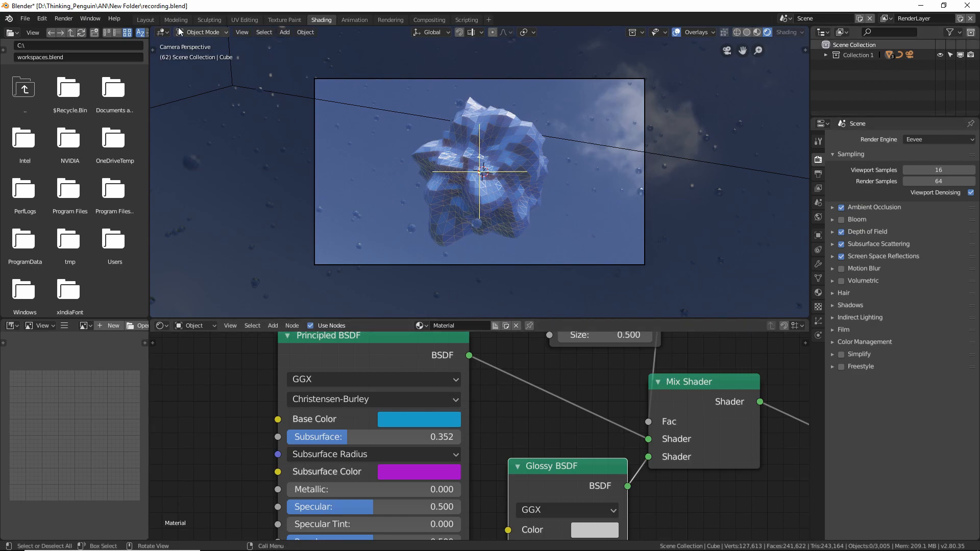
{"action": "left_click", "coordinate": [146, 19]}
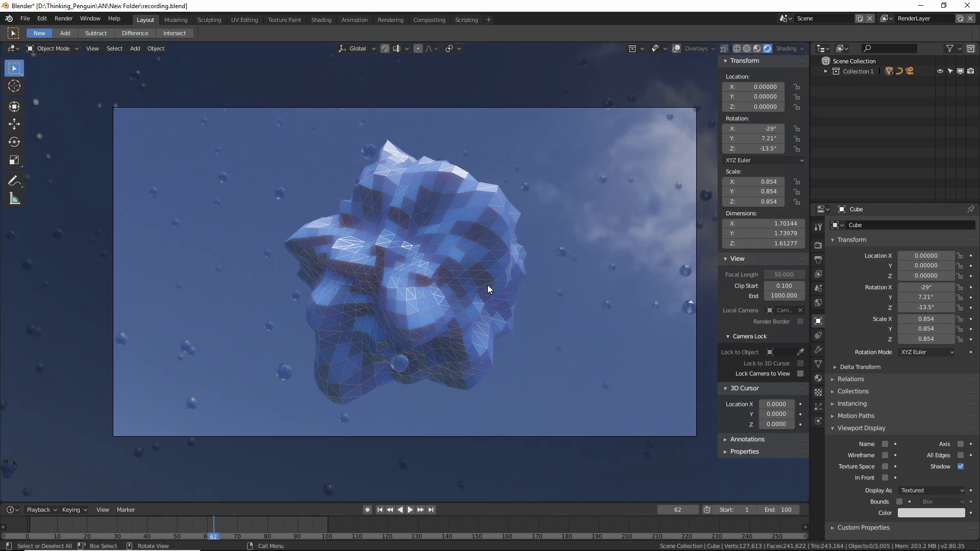
Step: Back in the Shading workspace, change the mesh material's subsurface color to deep blue and its base color to a more saturated blue
{"action": "left_click", "coordinate": [320, 18]}
{"action": "left_click", "coordinate": [406, 472]}
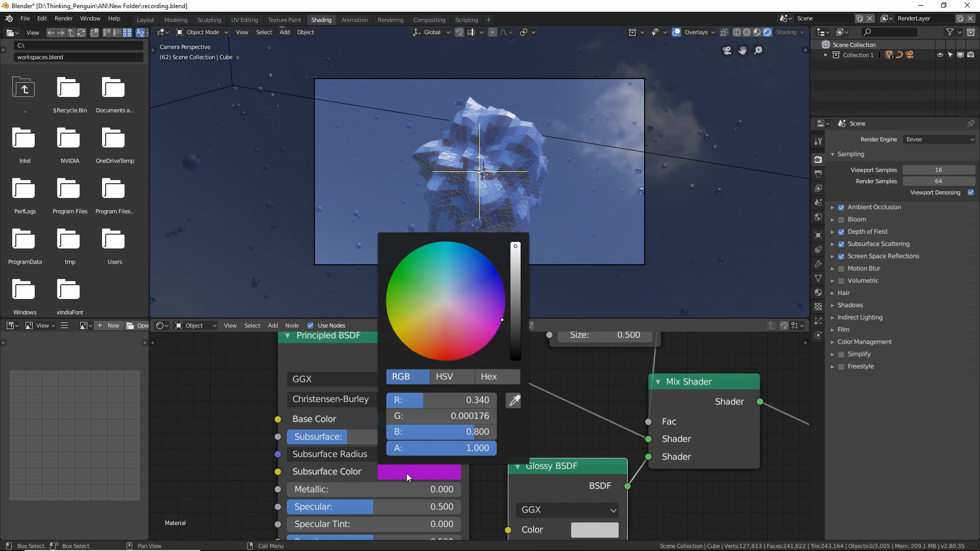
{"action": "left_click", "coordinate": [505, 276]}
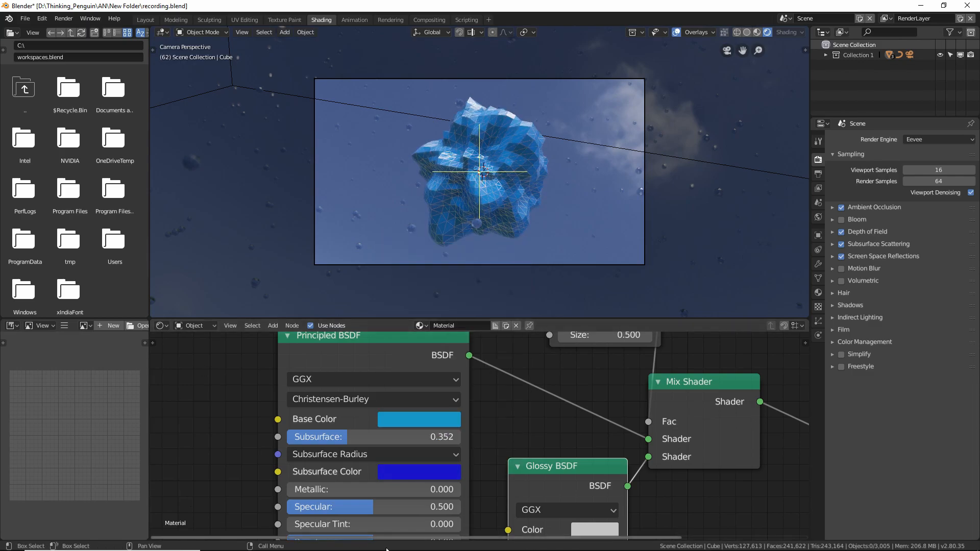
{"action": "left_click", "coordinate": [416, 419]}
{"action": "left_click_drag", "start_coordinate": [457, 198], "coordinate": [461, 190]}
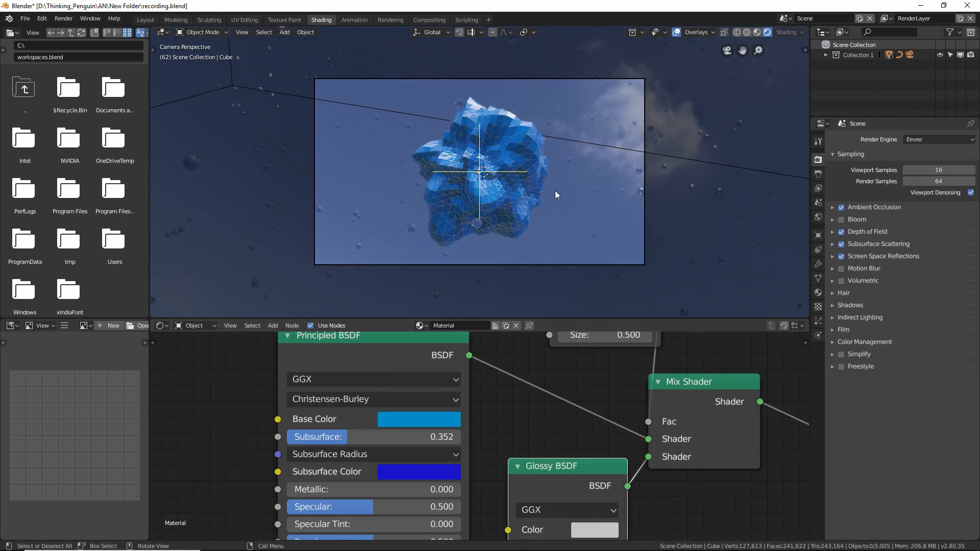
Step: Preview the recolored mesh's animation in the Layout workspace, stopping at frame 66
{"action": "left_click", "coordinate": [146, 20]}
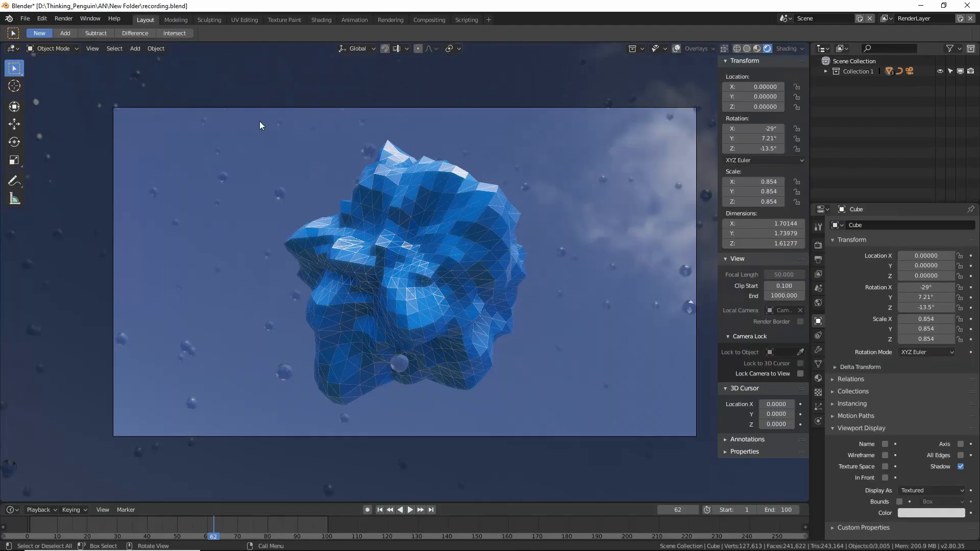
{"action": "right_click_drag", "start_coordinate": [158, 524], "coordinate": [181, 524]}
{"action": "left_click", "coordinate": [405, 509]}
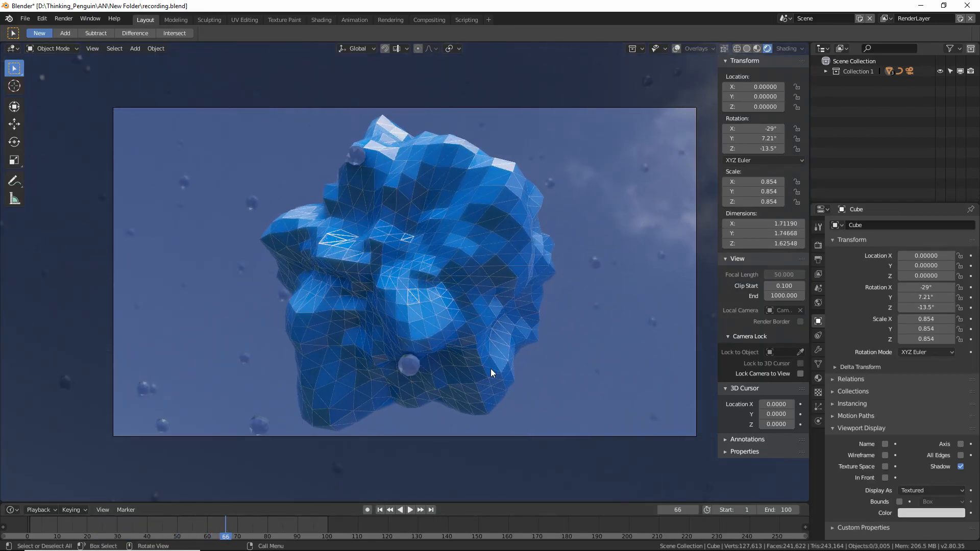
Step: Enable Motion Blur in the Eevee render settings and preview its effect up to frame 92
{"action": "left_click", "coordinate": [818, 246]}
{"action": "left_click", "coordinate": [841, 354]}
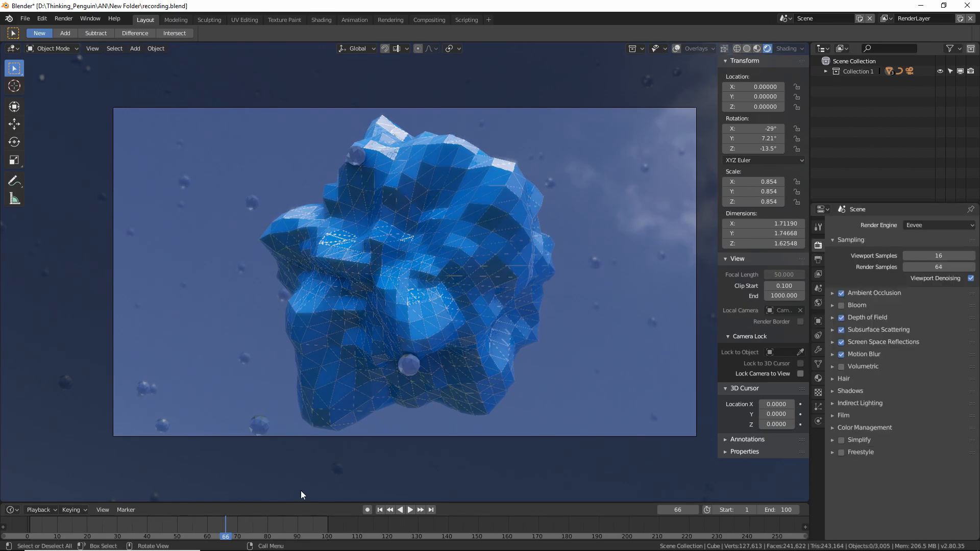
{"action": "right_click_drag", "start_coordinate": [226, 529], "coordinate": [300, 525]}
{"action": "key", "text": "space"}
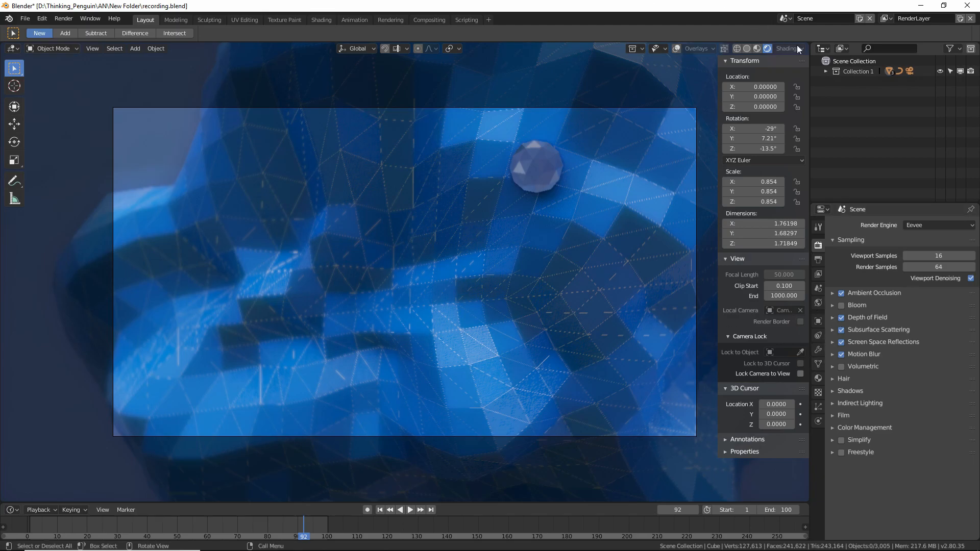
Step: Select the Camera in Collection 1, set its depth of field F-stop to 2.0 and check the focus back to frame 57
{"action": "left_click", "coordinate": [825, 71]}
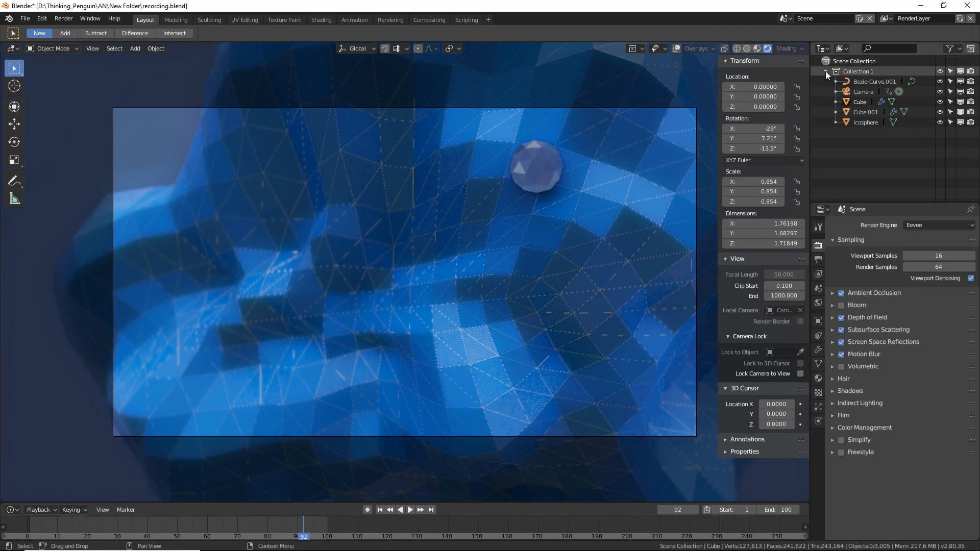
{"action": "left_click", "coordinate": [862, 91]}
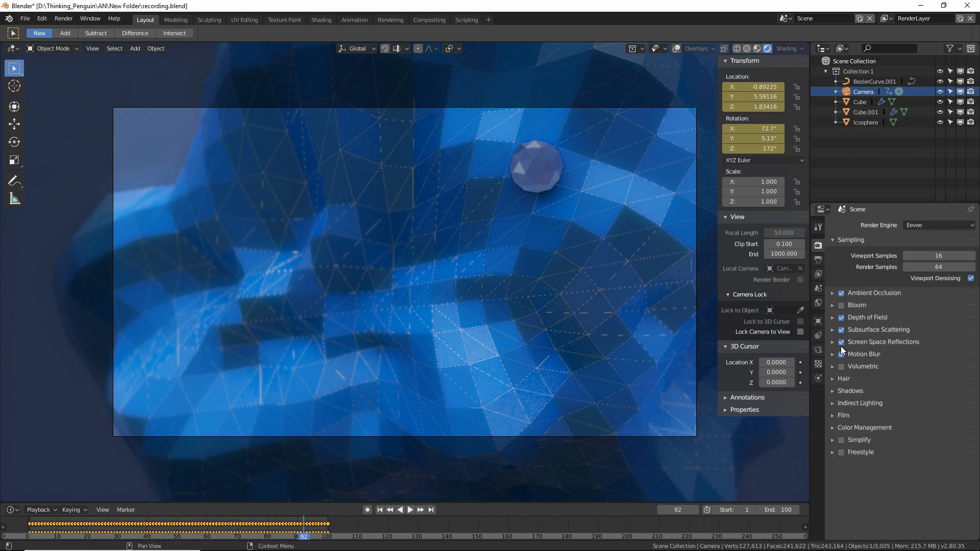
{"action": "left_click", "coordinate": [818, 350]}
{"action": "left_click", "coordinate": [920, 411]}
{"action": "type", "text": "2"}
{"action": "key", "text": "Return"}
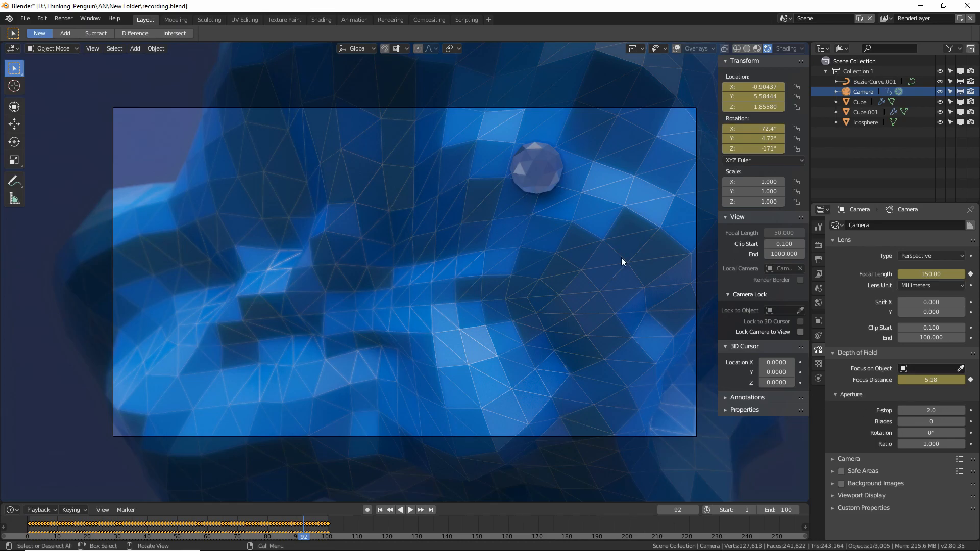
{"action": "right_click_drag", "start_coordinate": [285, 519], "coordinate": [199, 529]}
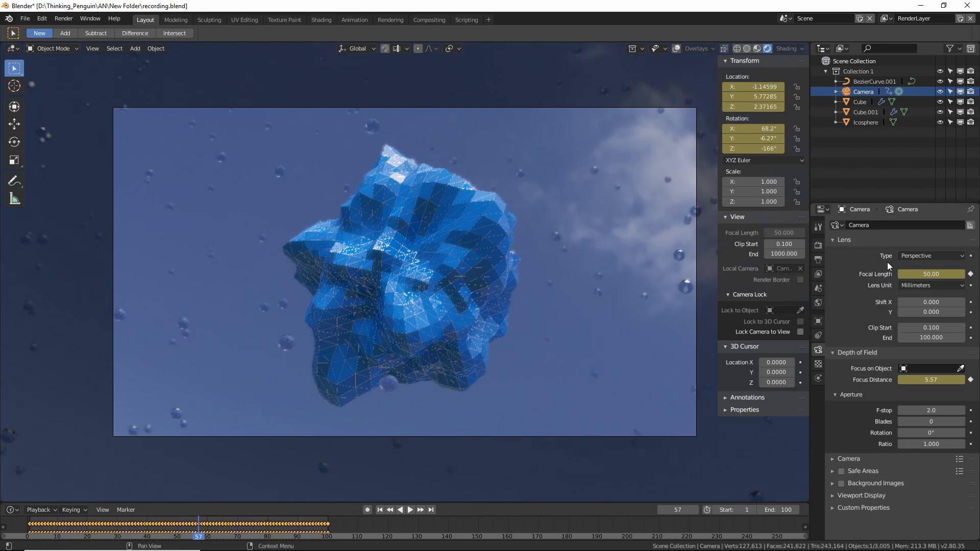
Step: Enable Bloom in the Eevee render settings with a cyan-blue color, intensity 1.390 and threshold 1.365
{"action": "left_click", "coordinate": [818, 246]}
{"action": "left_click", "coordinate": [842, 306]}
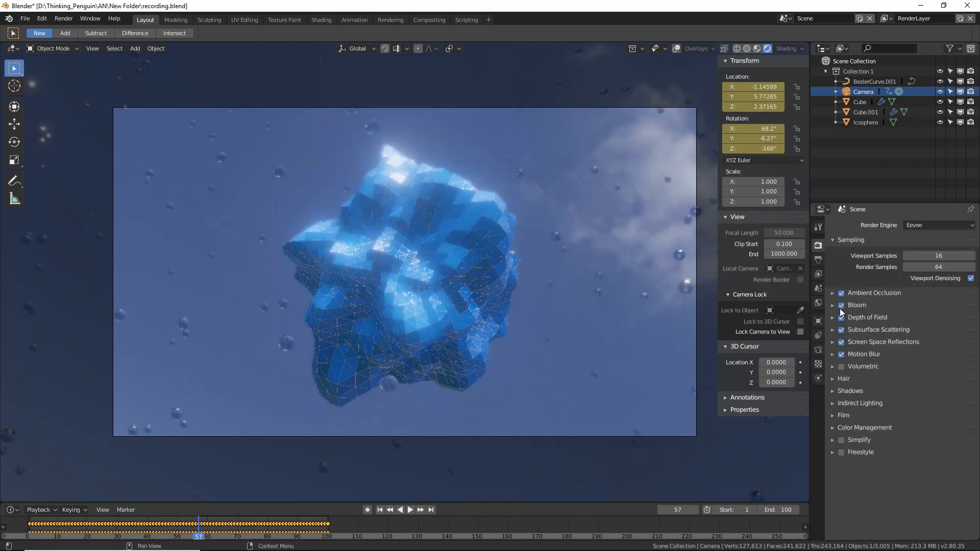
{"action": "left_click", "coordinate": [832, 306]}
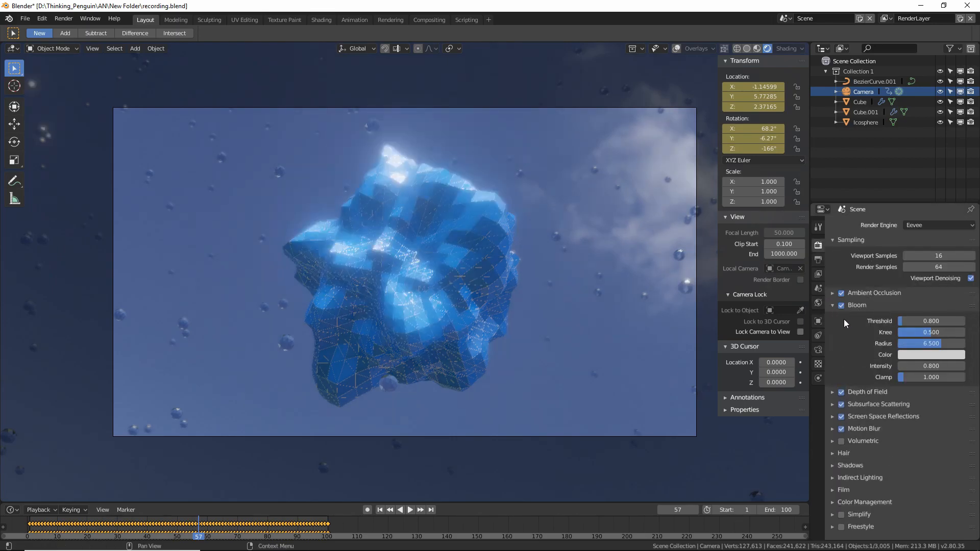
{"action": "left_click", "coordinate": [932, 351]}
{"action": "left_click", "coordinate": [917, 226]}
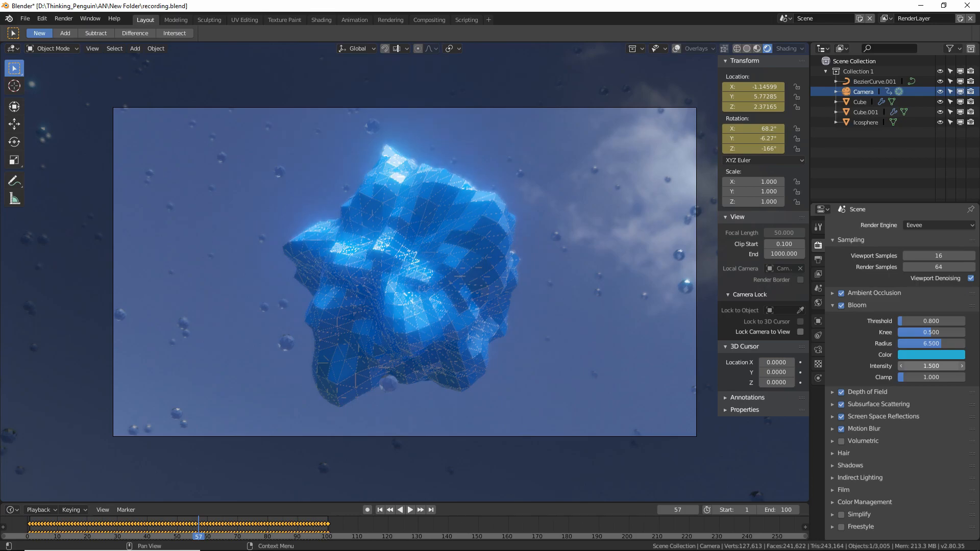
{"action": "left_click_drag", "start_coordinate": [931, 321], "coordinate": [962, 321]}
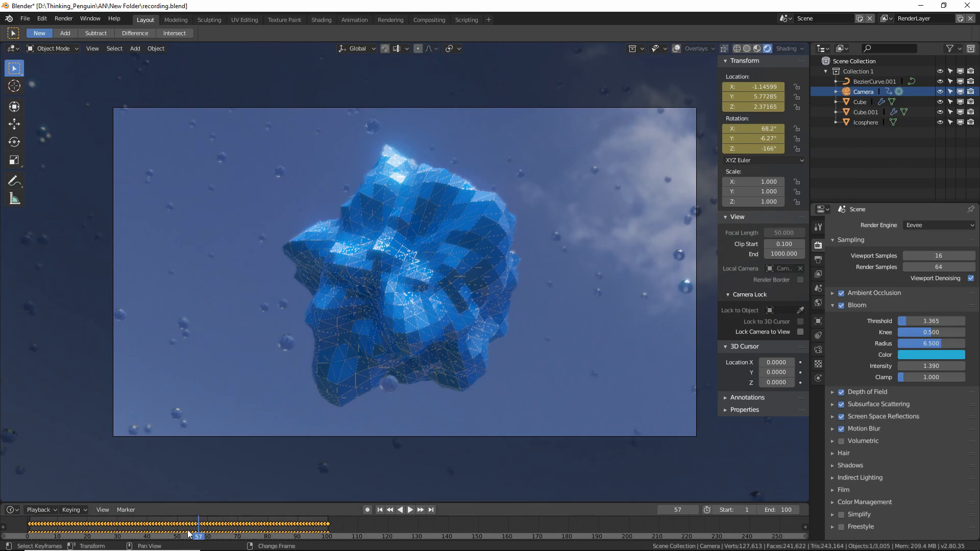
Step: Play the finished camera animation from frame 0
{"action": "left_click_drag", "start_coordinate": [190, 522], "coordinate": [27, 522]}
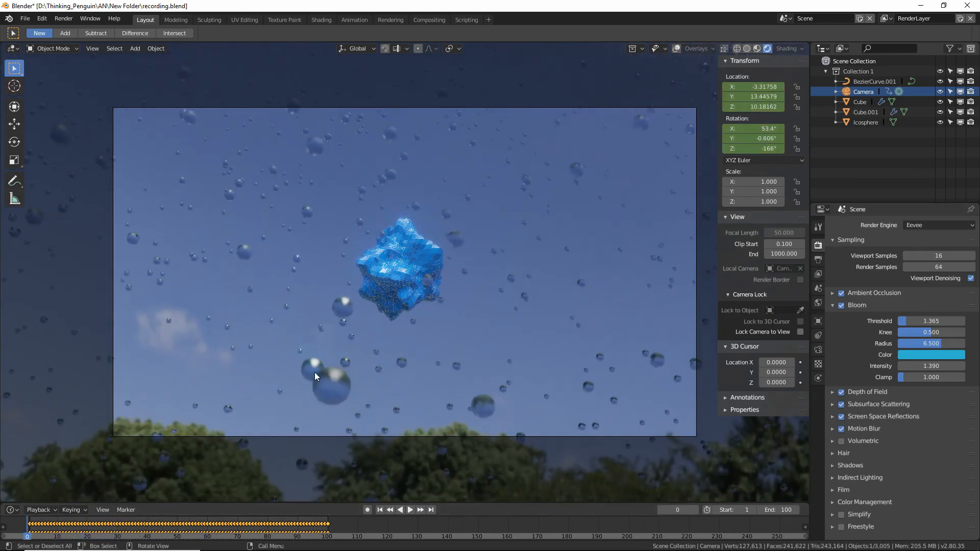
{"action": "key", "text": "space"}
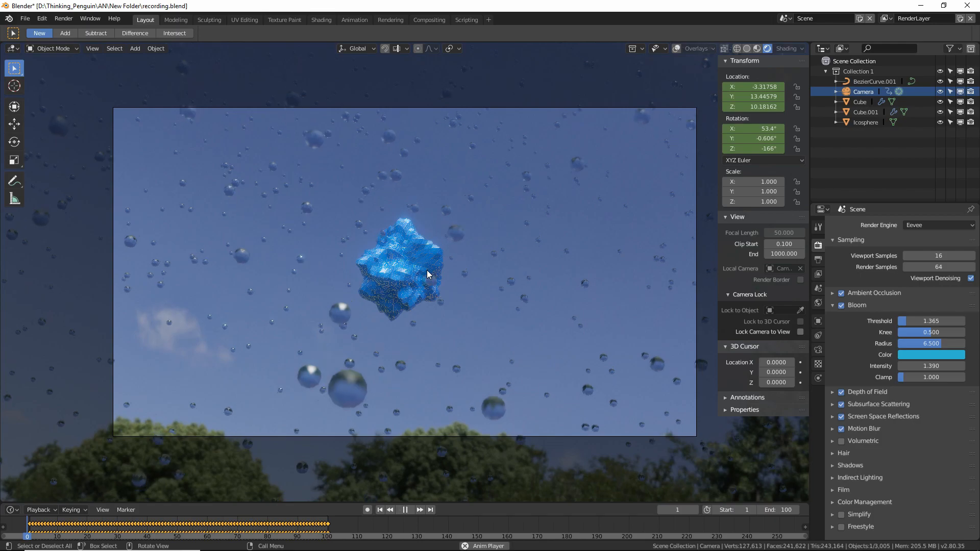